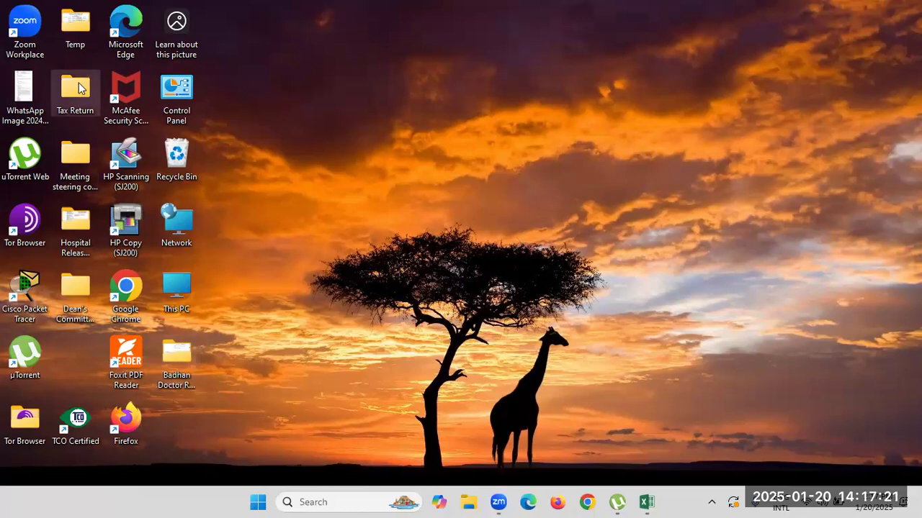
# Open the NACTER BD (03.02.2022) folder on USB DISK (F:) from This PC.
pyautogui.doubleClick(181, 292)
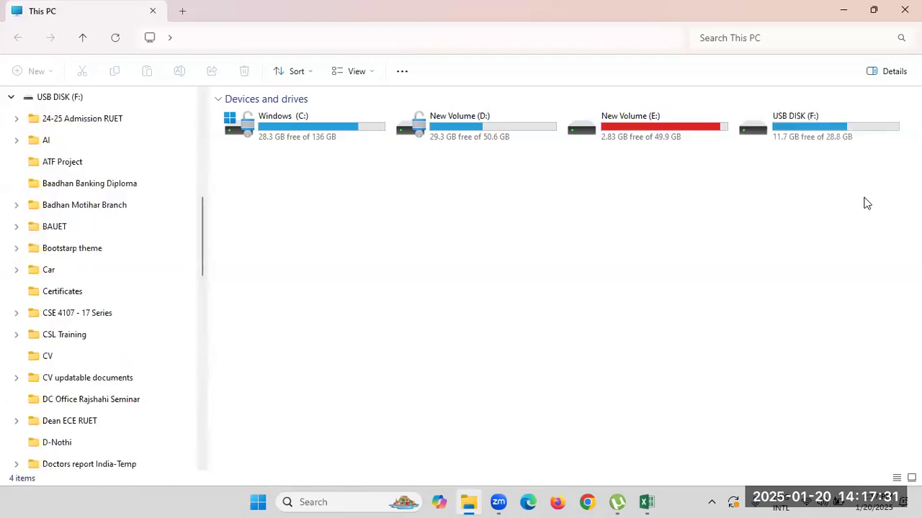
pyautogui.doubleClick(835, 136)
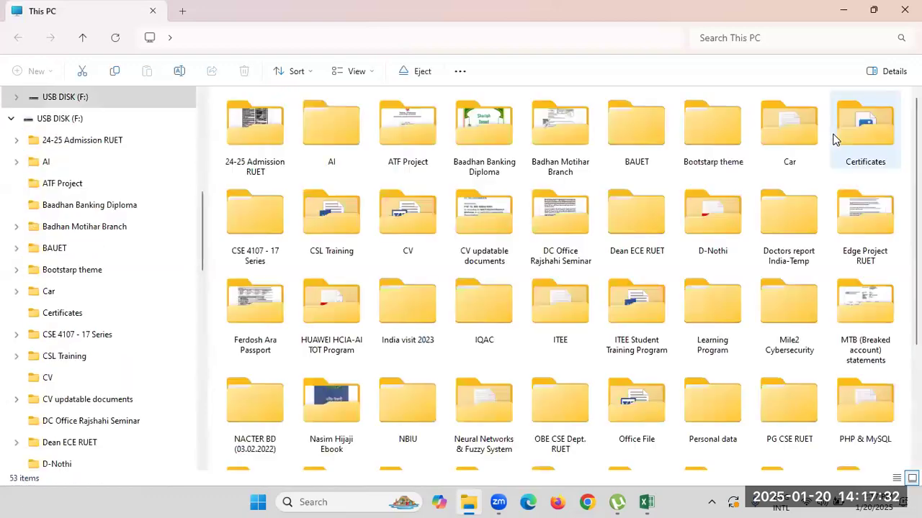
pyautogui.click(498, 400)
pyautogui.press('n')
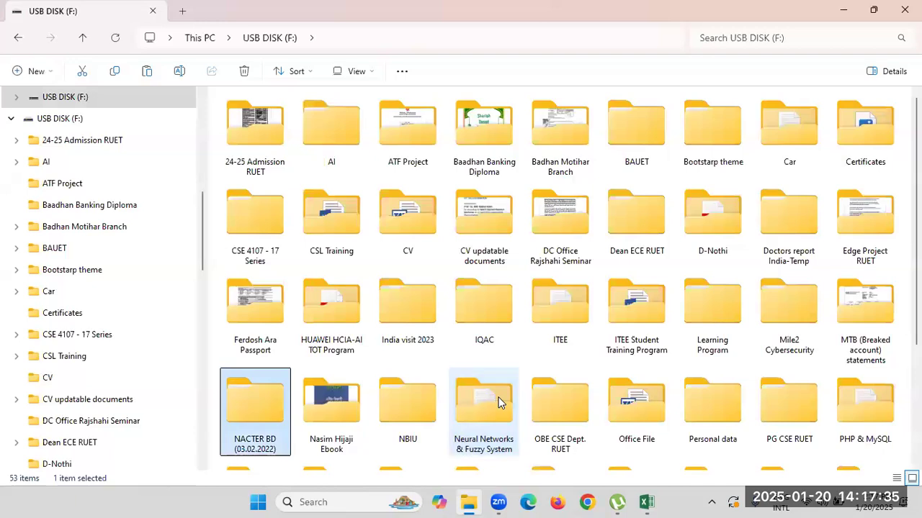
pyautogui.press('Return')
# Drill down through Training Course Related, Course Materials and CISCO Network Security to the Instructor file folder.
pyautogui.doubleClick(263, 138)
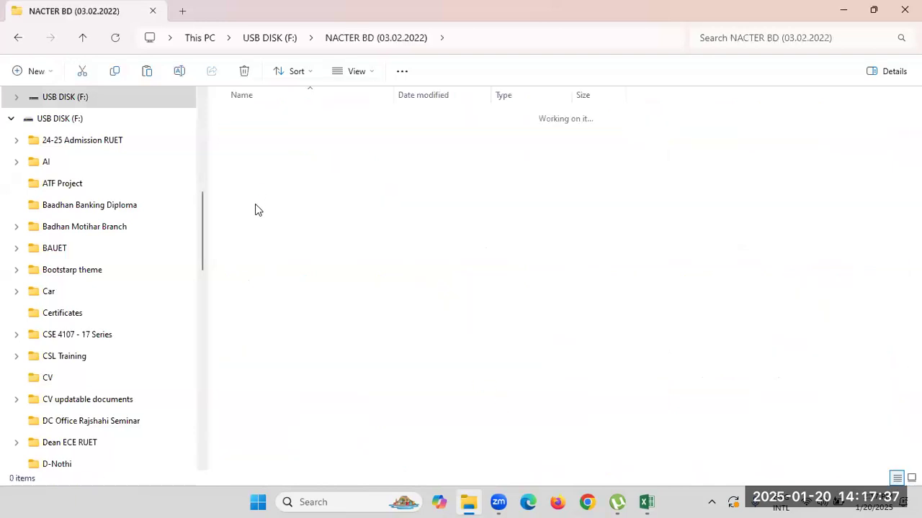
pyautogui.doubleClick(255, 210)
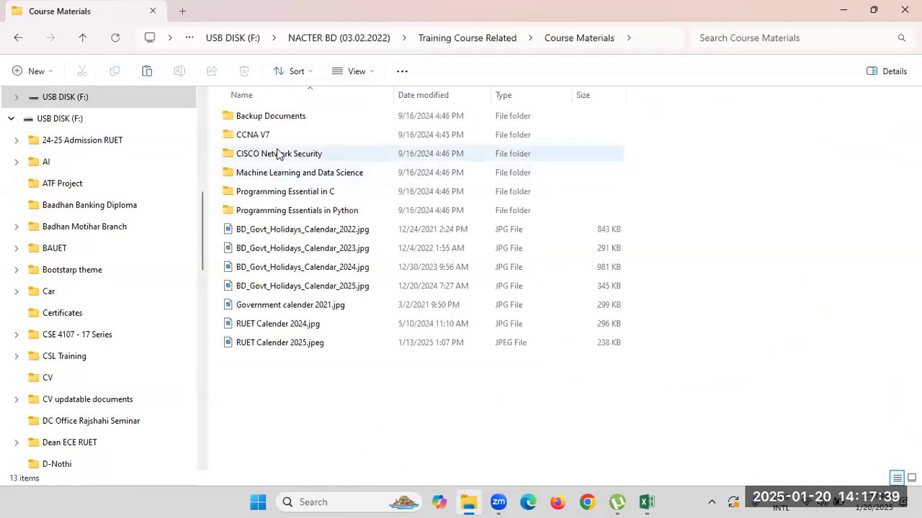
pyautogui.doubleClick(279, 151)
pyautogui.doubleClick(267, 287)
pyautogui.doubleClick(286, 122)
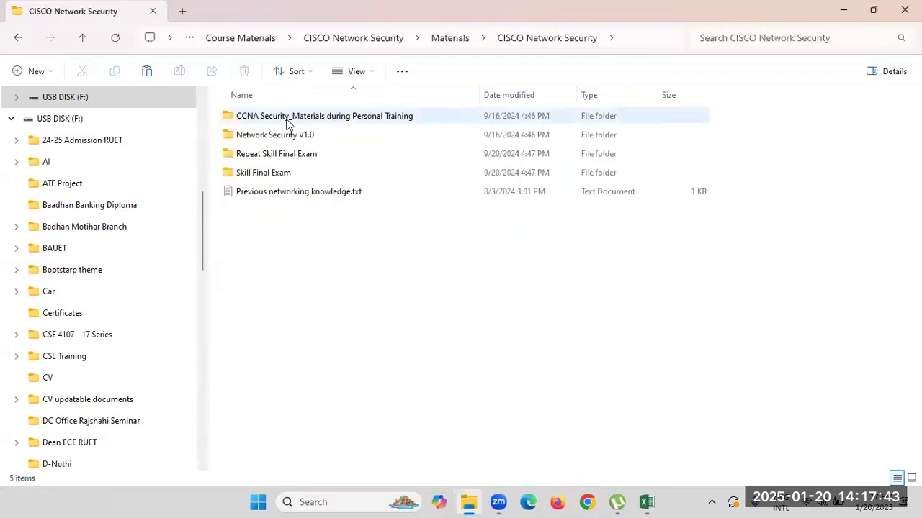
pyautogui.doubleClick(288, 134)
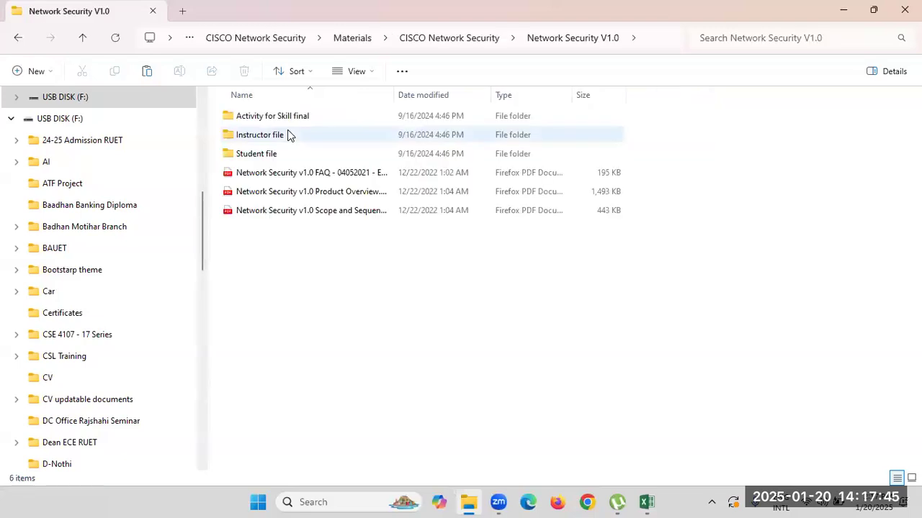
pyautogui.doubleClick(288, 135)
# Open the Packet Tracer activity zip and select the 8.5.12 Extended ACLs Scenario 1 activity.
pyautogui.doubleClick(324, 174)
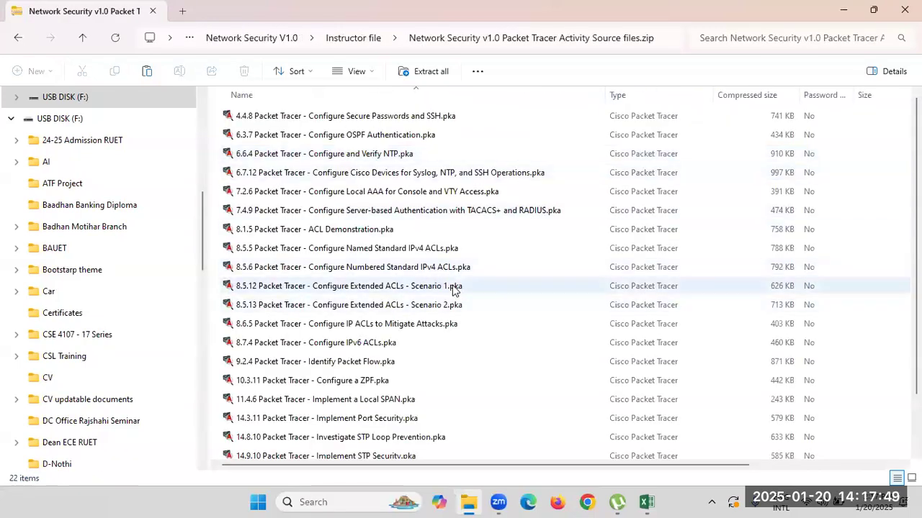
pyautogui.click(371, 287)
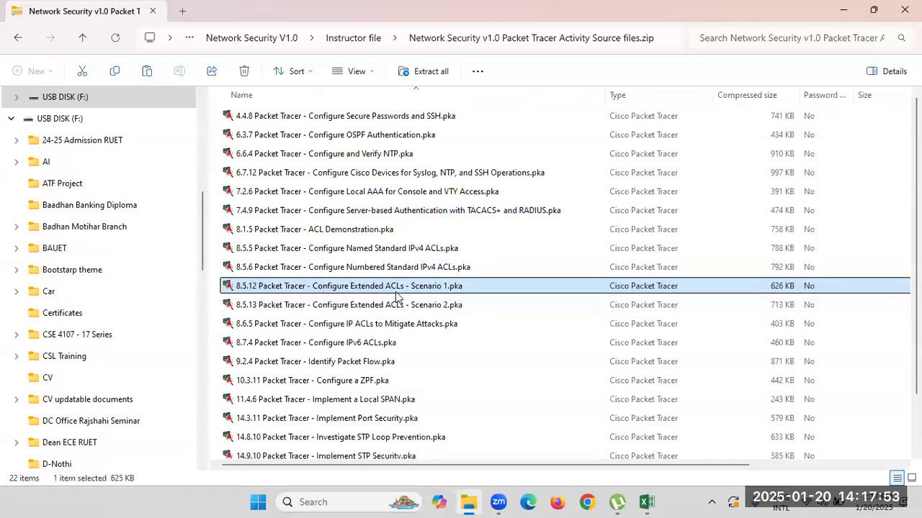
pyautogui.click(454, 306)
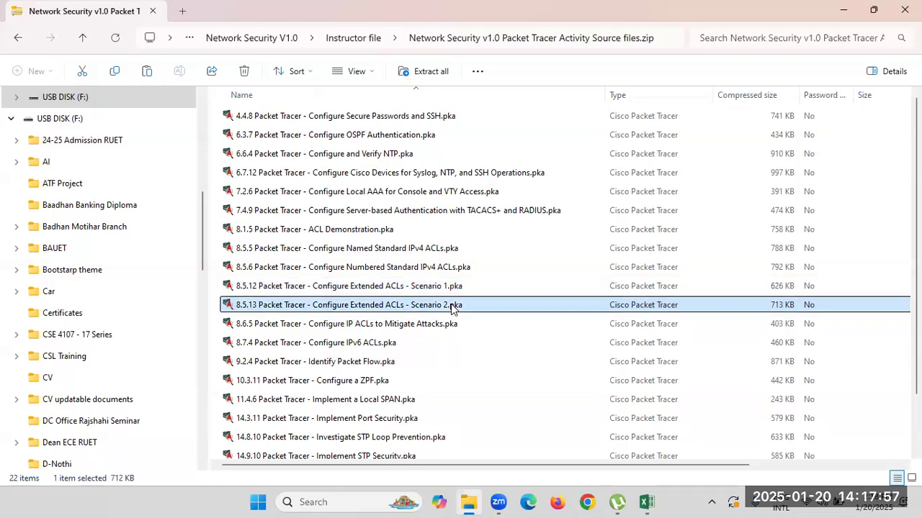
pyautogui.click(464, 288)
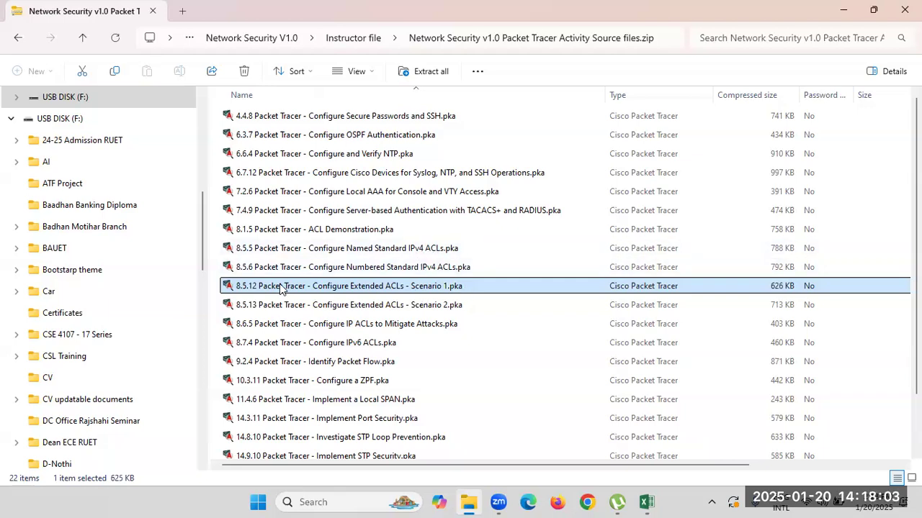
pyautogui.scroll(10, 89, 224)
# In Desktop > Temp > CNS, delete the four older ACL activity files.
pyautogui.click(69, 193)
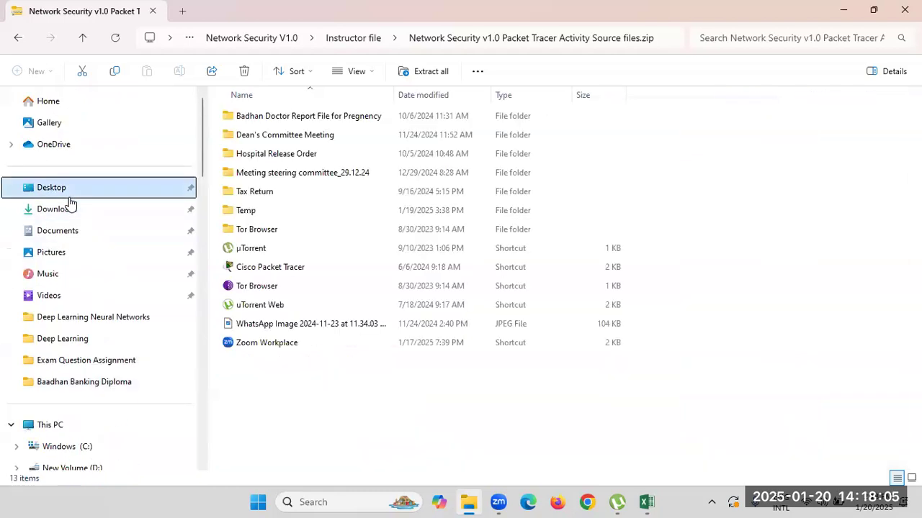
pyautogui.doubleClick(246, 211)
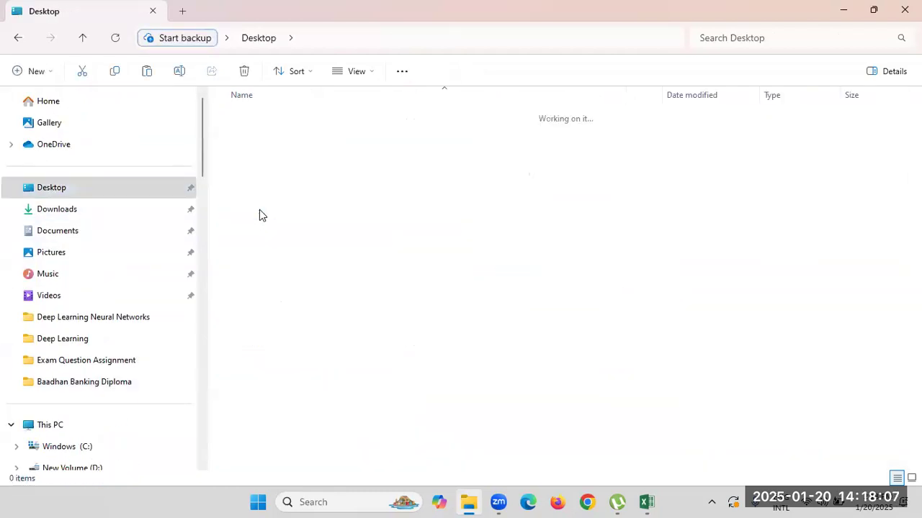
pyautogui.doubleClick(257, 195)
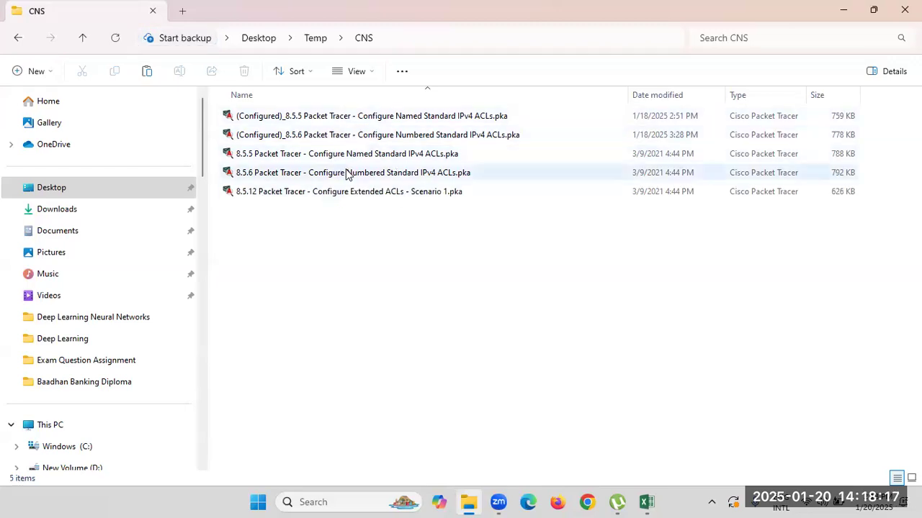
pyautogui.click(349, 118)
pyautogui.keyDown('shift'); pyautogui.click(345, 136); pyautogui.keyUp('shift')
pyautogui.keyDown('shift'); pyautogui.click(350, 155); pyautogui.keyUp('shift')
pyautogui.keyDown('shift'); pyautogui.click(350, 173); pyautogui.keyUp('shift')
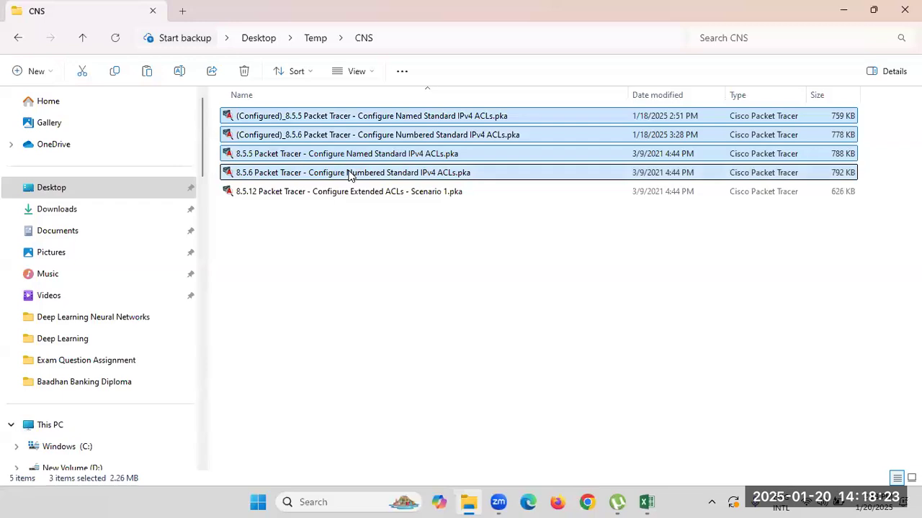
pyautogui.press('Delete')
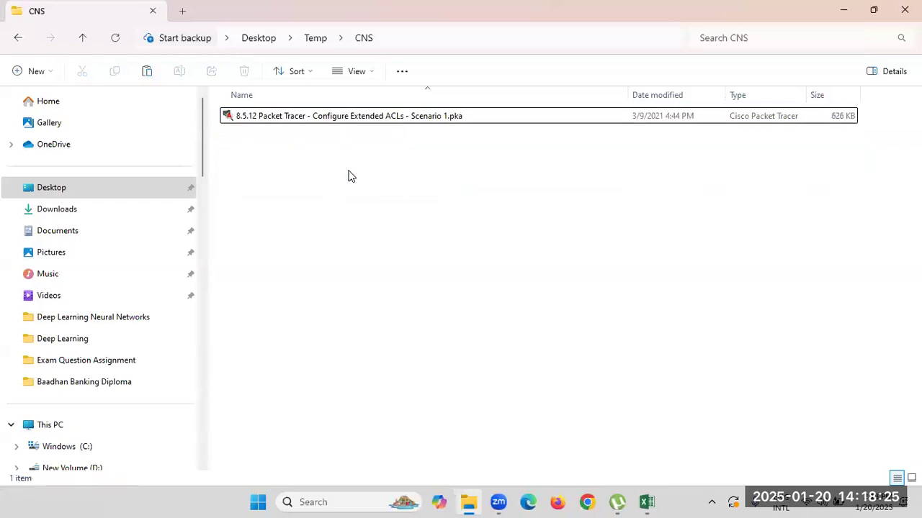
# Duplicate the 8.5.12 Scenario 1 file and rename the copy with a (Configured)_ prefix.
pyautogui.click(358, 117)
pyautogui.hotkey('ctrl', 'c')
pyautogui.hotkey('ctrl', 'v')
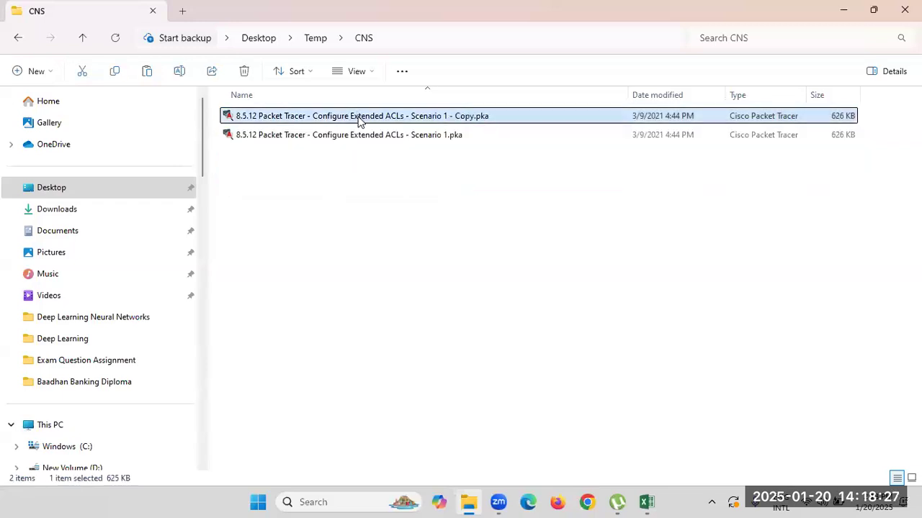
pyautogui.rightClick(369, 119)
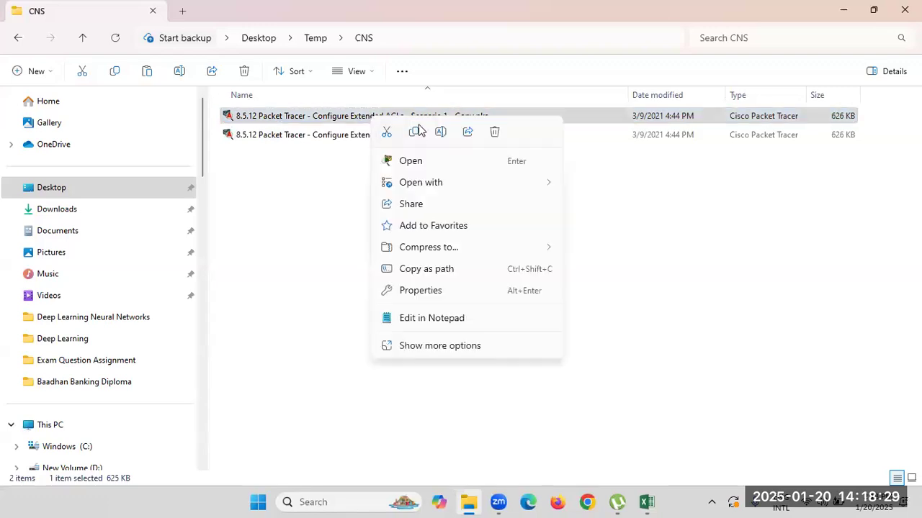
pyautogui.click(439, 133)
pyautogui.press('Right')
pyautogui.press('BackSpace')
pyautogui.press('BackSpace')
pyautogui.press('BackSpace')
pyautogui.press('BackSpace')
pyautogui.press('BackSpace')
pyautogui.press('BackSpace')
pyautogui.press('BackSpace')
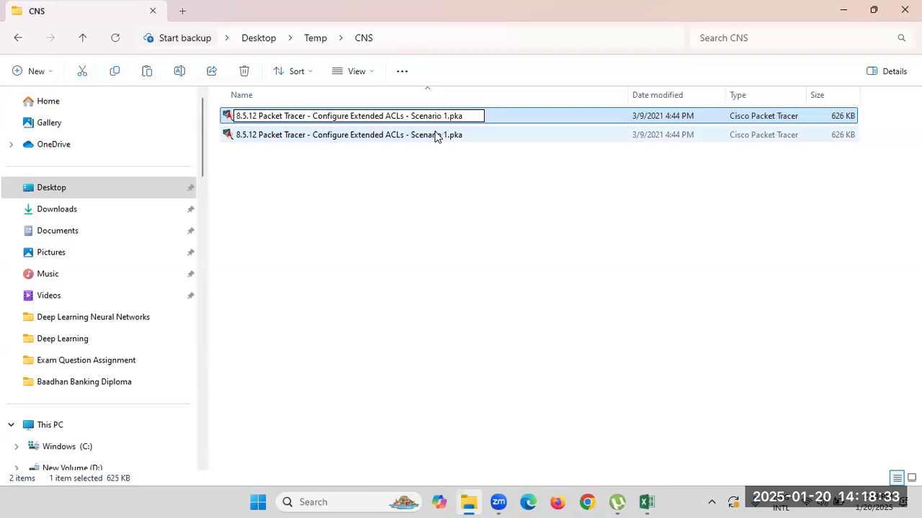
pyautogui.press('Delete')
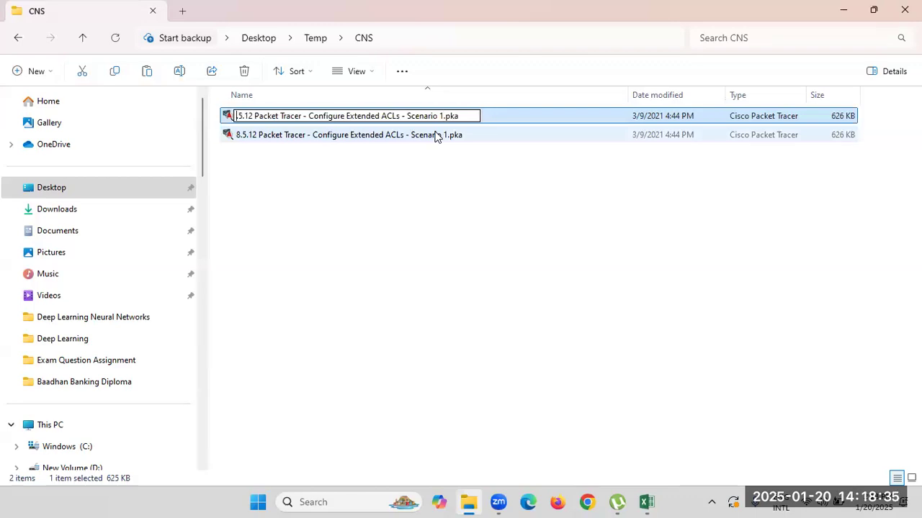
pyautogui.write('8.')
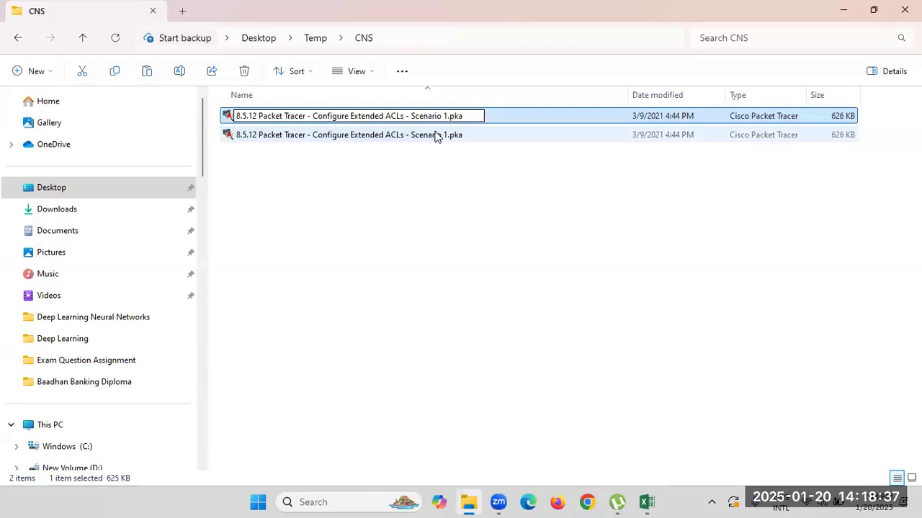
pyautogui.write('(Control')
pyautogui.press('BackSpace')
pyautogui.press('BackSpace')
pyautogui.press('BackSpace')
pyautogui.press('BackSpace')
pyautogui.write('figured')
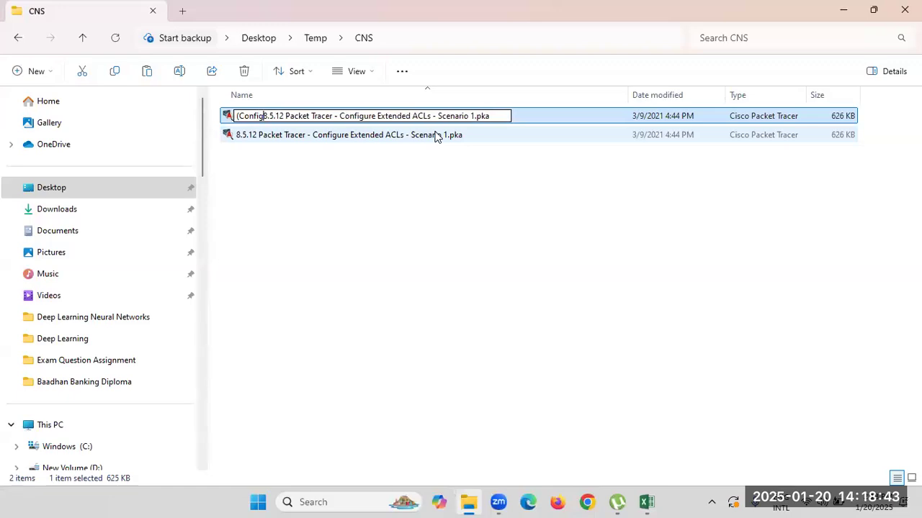
pyautogui.write(')')
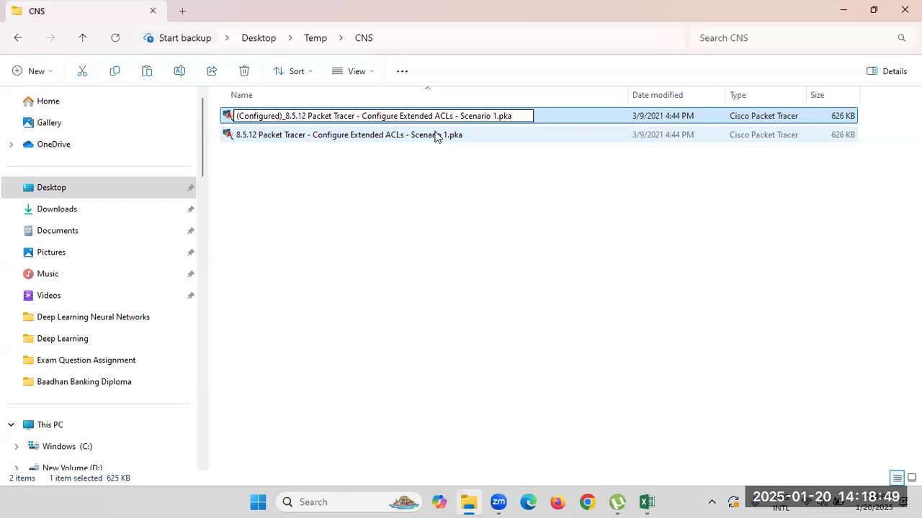
pyautogui.press('Return')
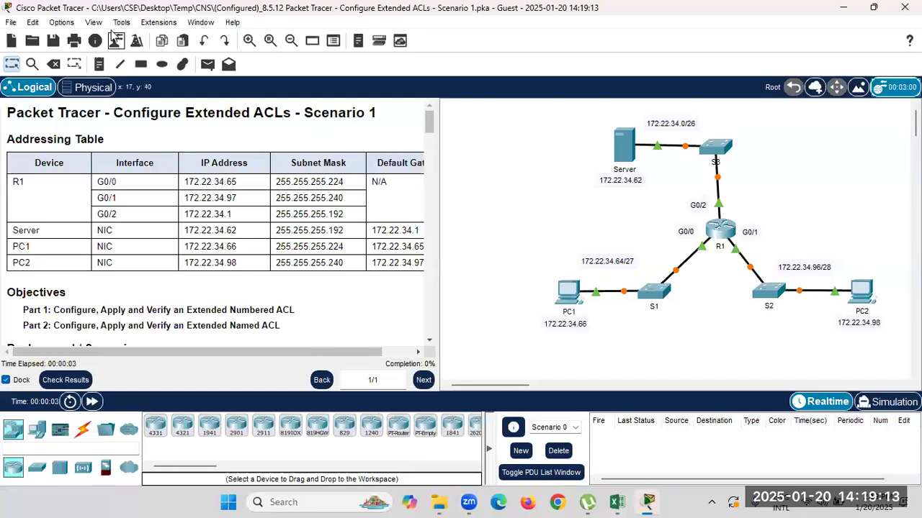
pyautogui.click(72, 26)
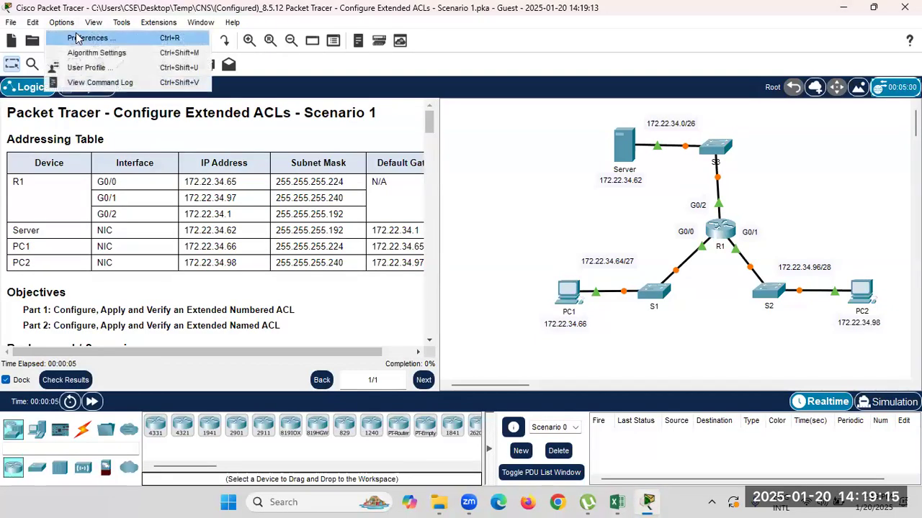
pyautogui.click(75, 36)
pyautogui.click(173, 128)
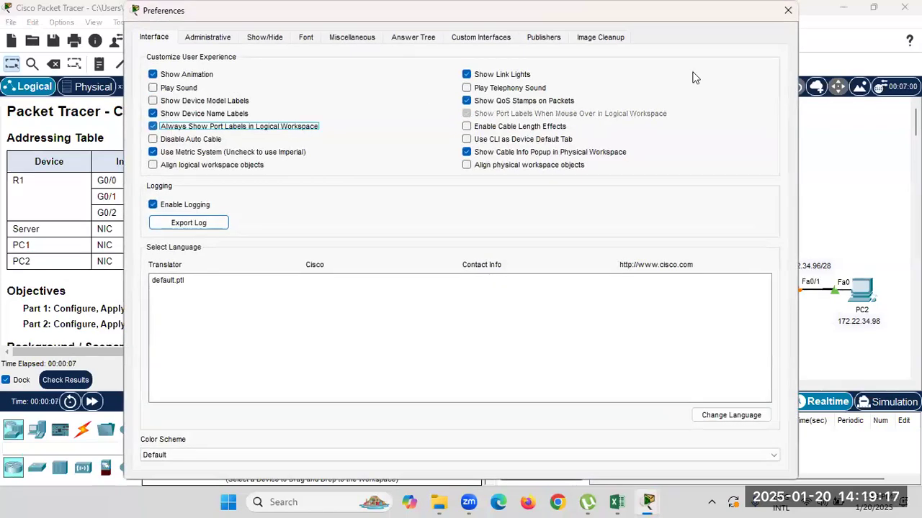
pyautogui.click(785, 14)
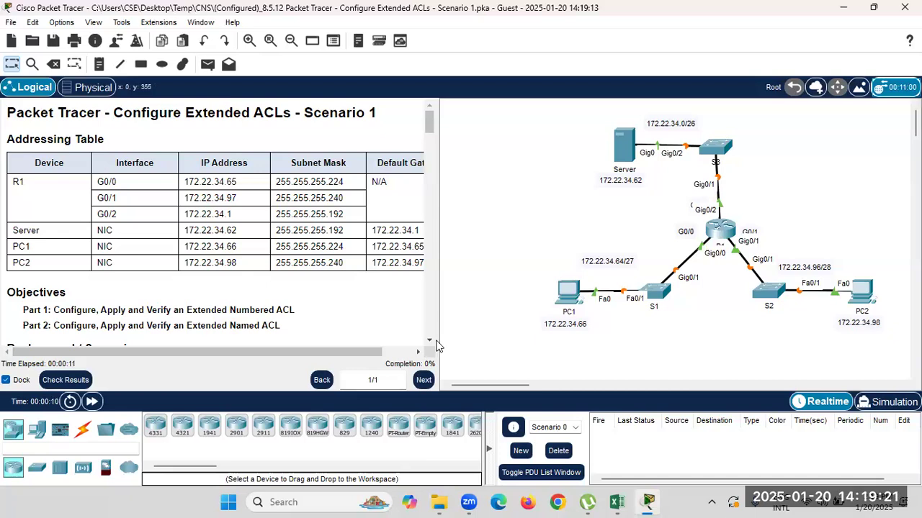
pyautogui.moveTo(436, 339); pyautogui.dragTo(461, 340)
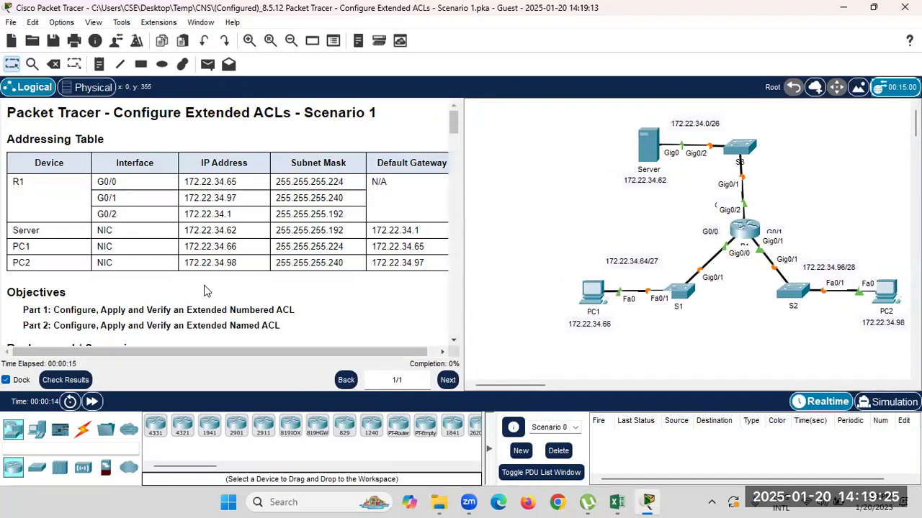
pyautogui.scroll(-3, 209, 288)
pyautogui.scroll(3, 243, 279)
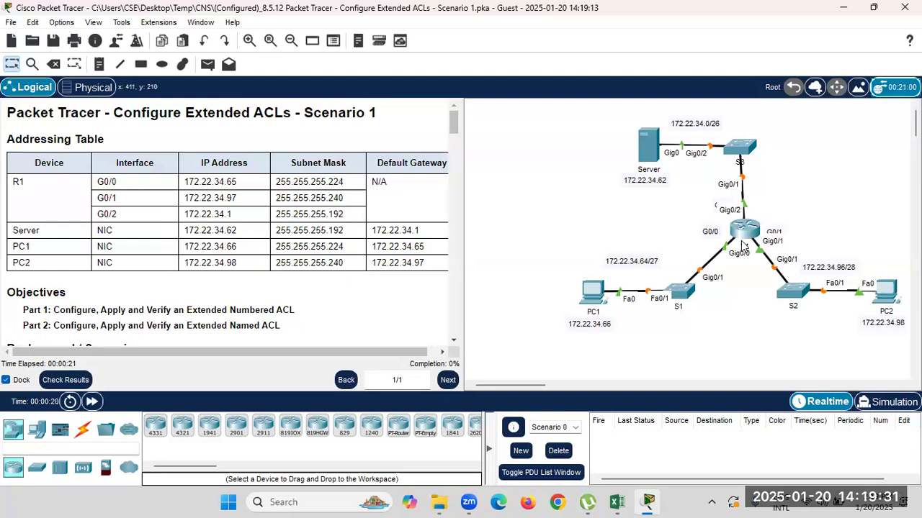
pyautogui.moveTo(745, 246)
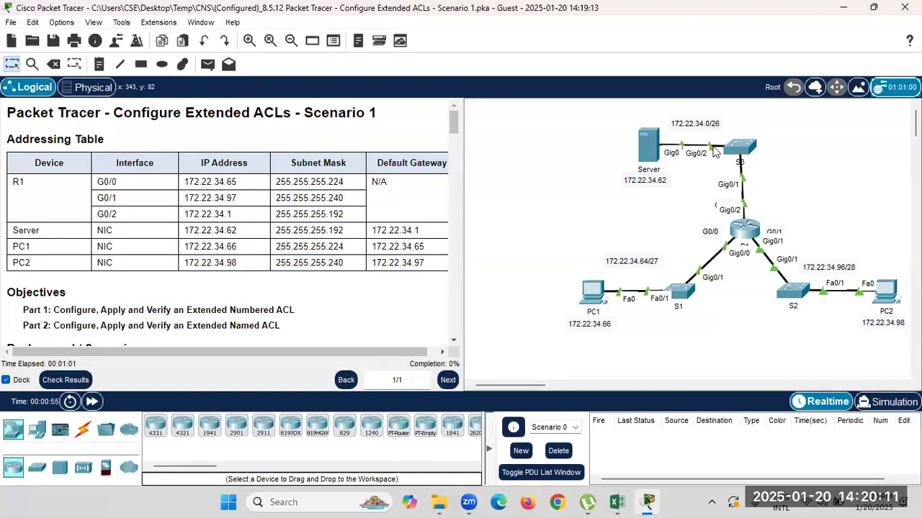
pyautogui.click(657, 148)
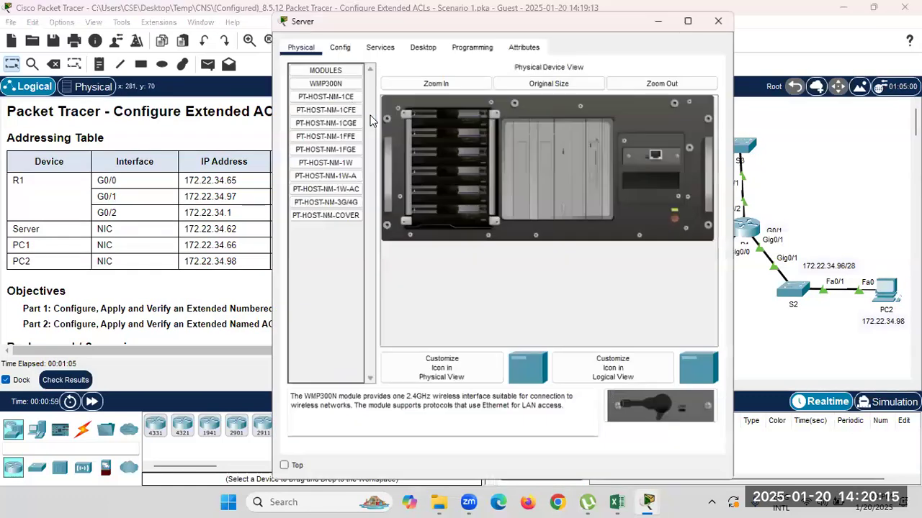
pyautogui.click(421, 42)
pyautogui.click(327, 94)
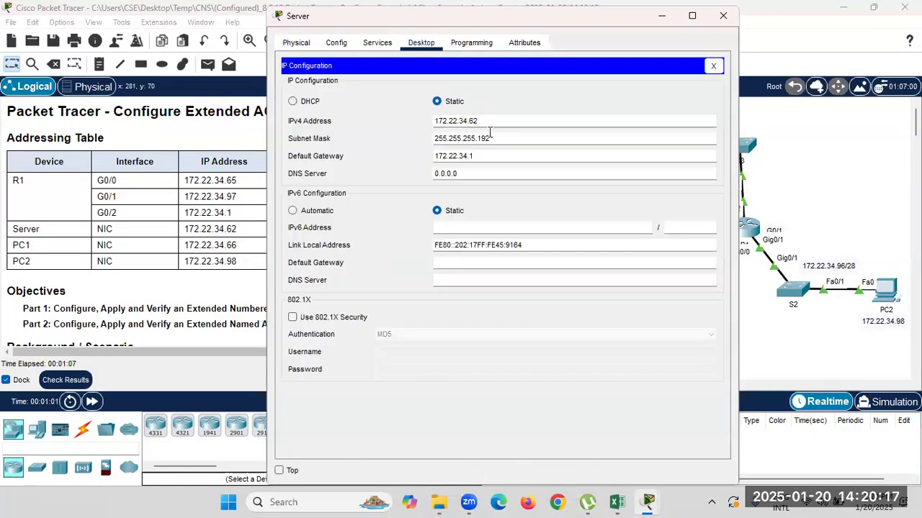
pyautogui.click(481, 157)
pyautogui.click(723, 16)
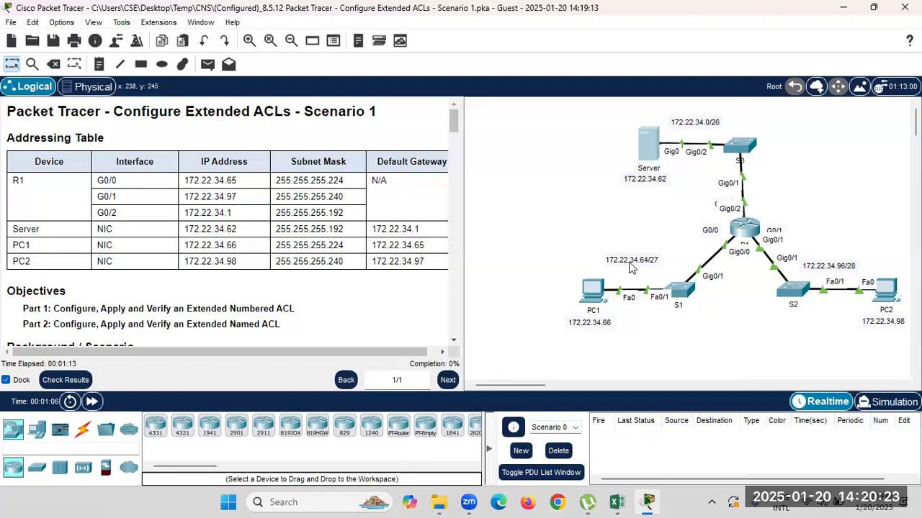
pyautogui.click(593, 290)
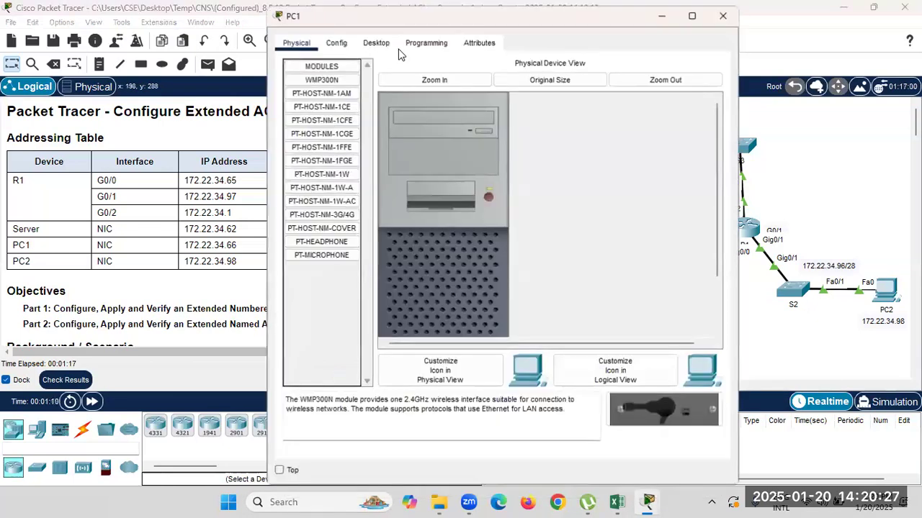
pyautogui.click(375, 43)
pyautogui.click(351, 90)
pyautogui.moveTo(485, 137); pyautogui.dragTo(427, 136)
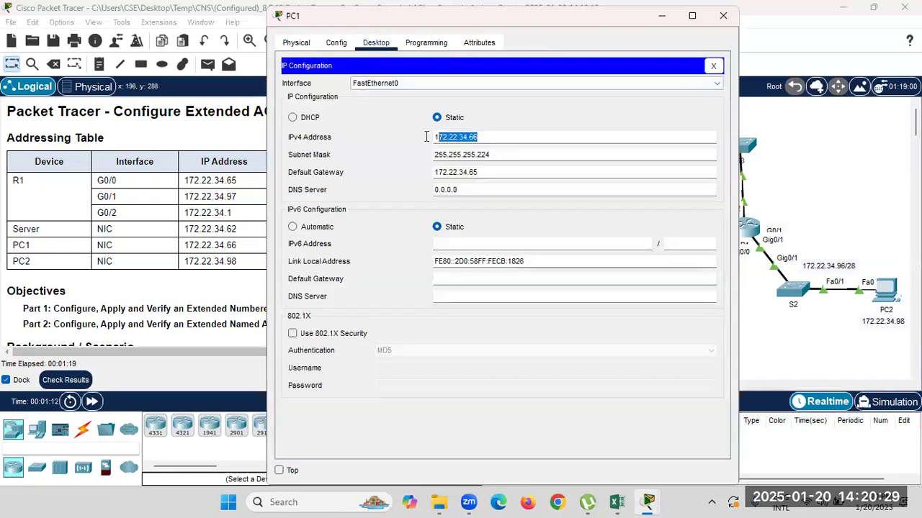
pyautogui.click(716, 16)
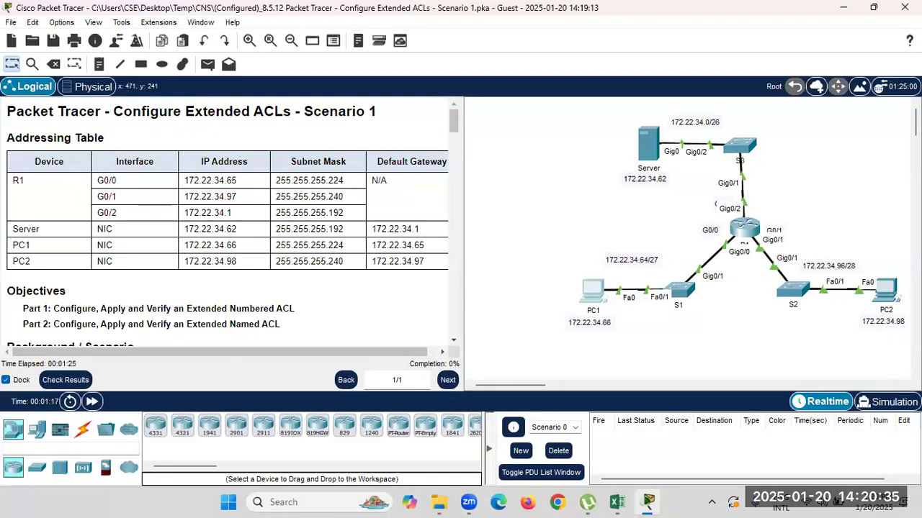
pyautogui.click(884, 289)
pyautogui.click(381, 44)
pyautogui.click(410, 94)
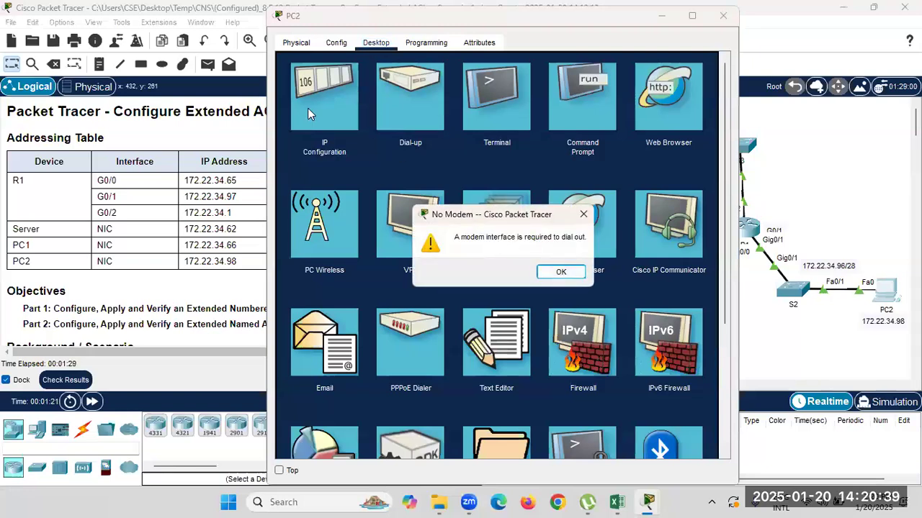
pyautogui.click(560, 272)
pyautogui.click(332, 109)
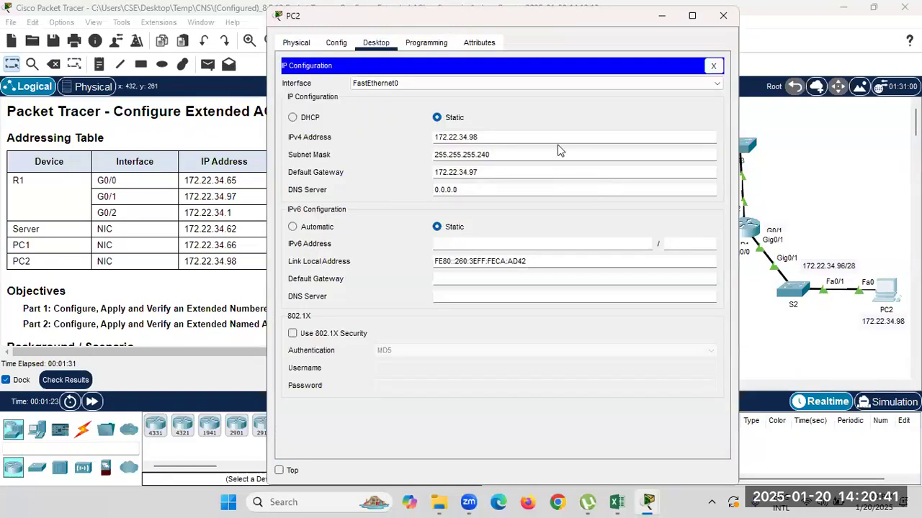
pyautogui.moveTo(504, 137); pyautogui.dragTo(442, 137)
pyautogui.click(723, 16)
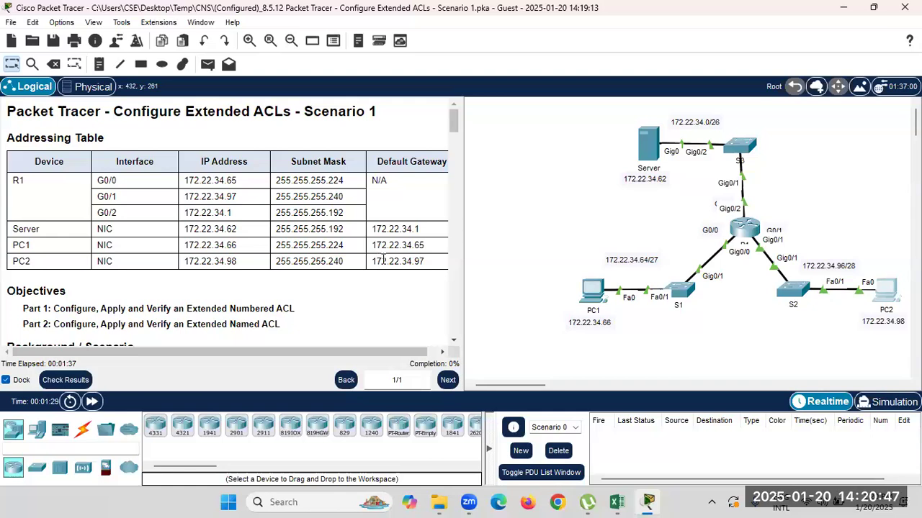
pyautogui.scroll(-1, 384, 261)
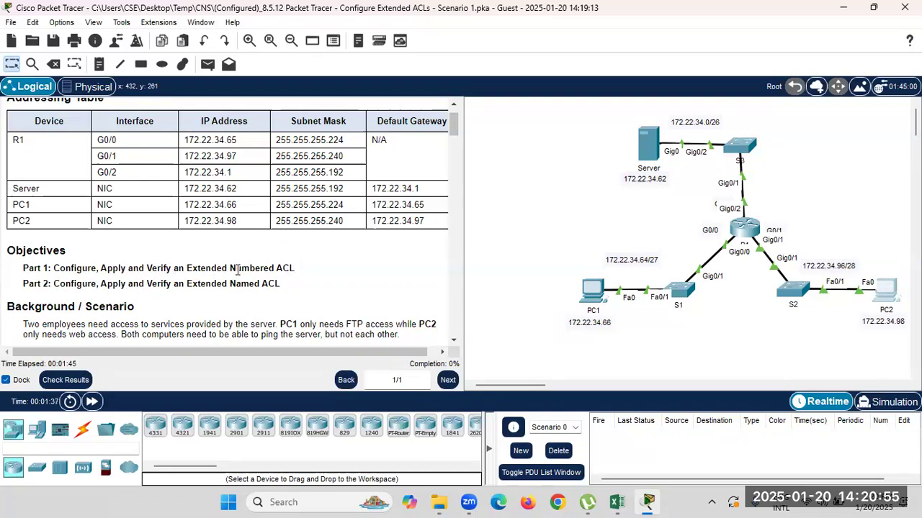
pyautogui.moveTo(291, 268); pyautogui.dragTo(195, 271)
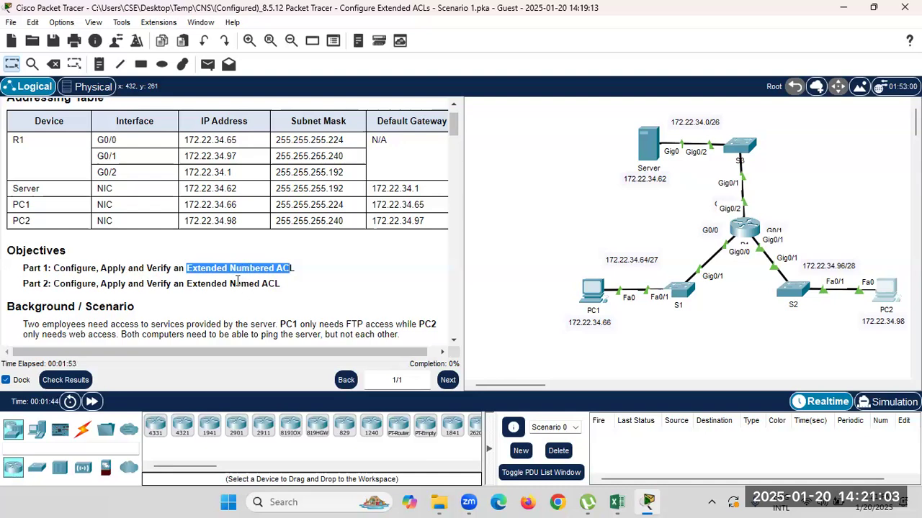
pyautogui.moveTo(85, 268); pyautogui.dragTo(286, 268)
pyautogui.moveTo(65, 283); pyautogui.dragTo(278, 284)
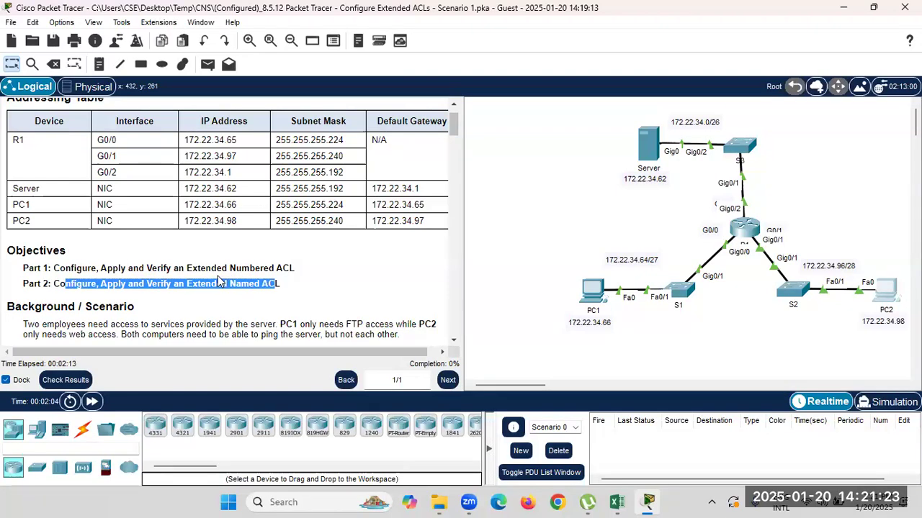
pyautogui.moveTo(187, 268); pyautogui.dragTo(263, 269)
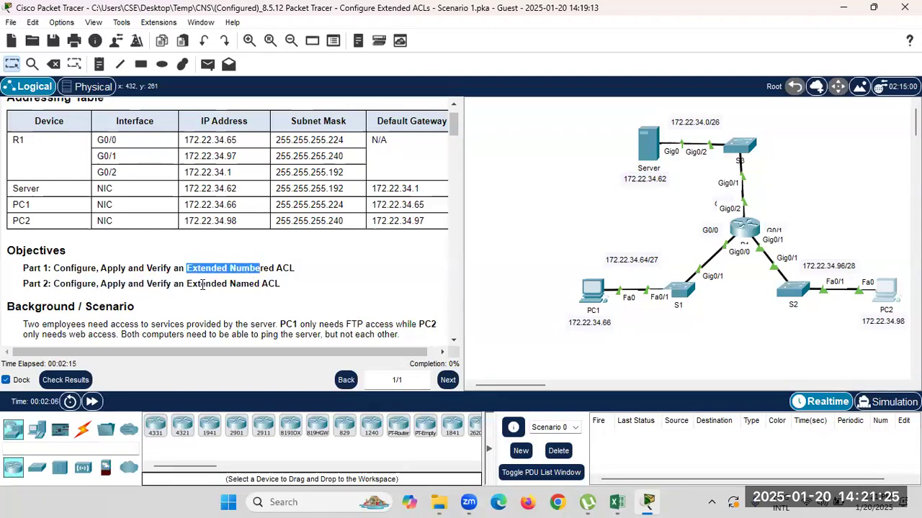
pyautogui.moveTo(187, 285); pyautogui.dragTo(253, 288)
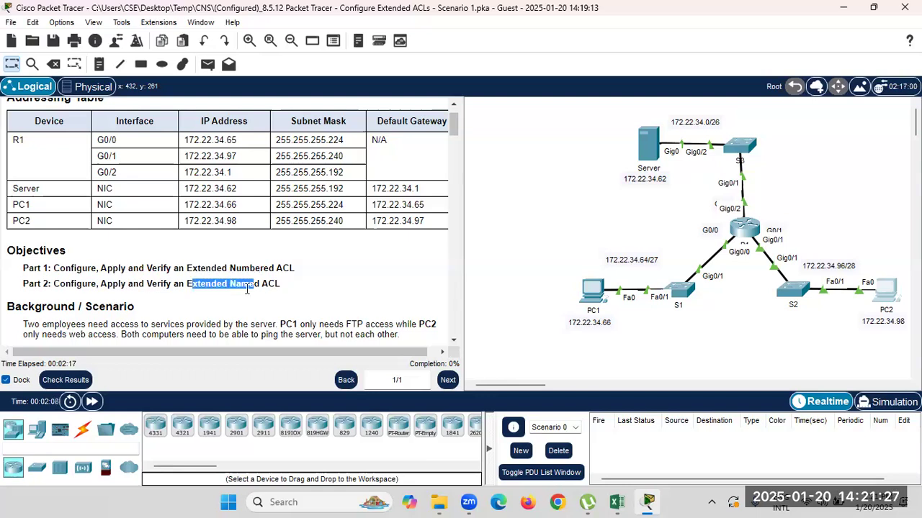
pyautogui.scroll(-3, 225, 298)
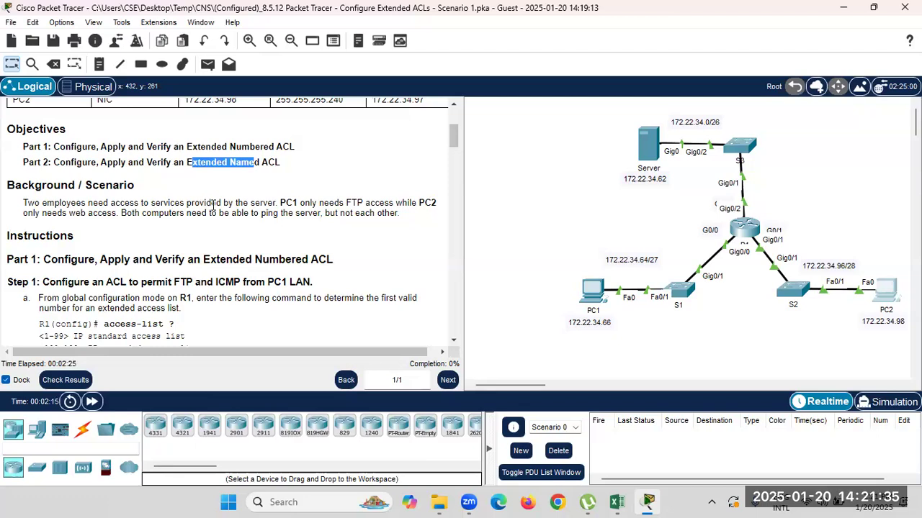
pyautogui.moveTo(276, 204); pyautogui.dragTo(24, 203)
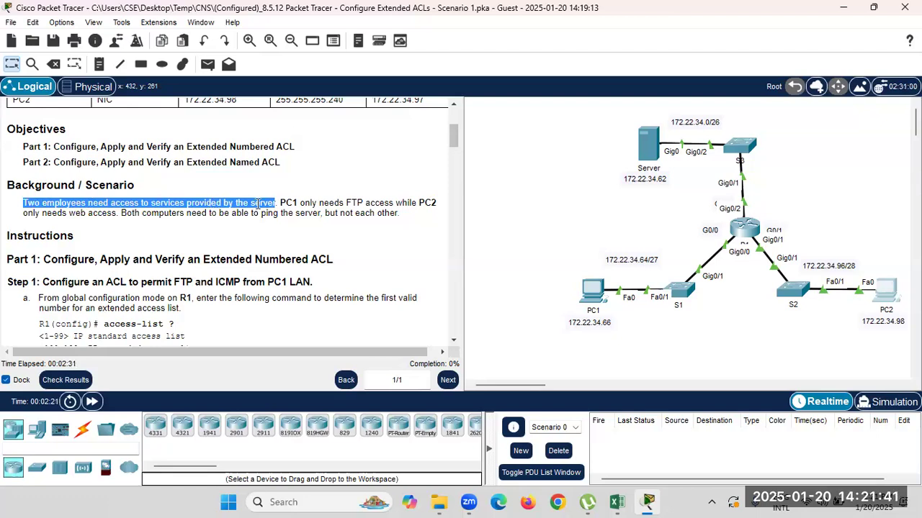
pyautogui.moveTo(279, 203); pyautogui.dragTo(297, 204)
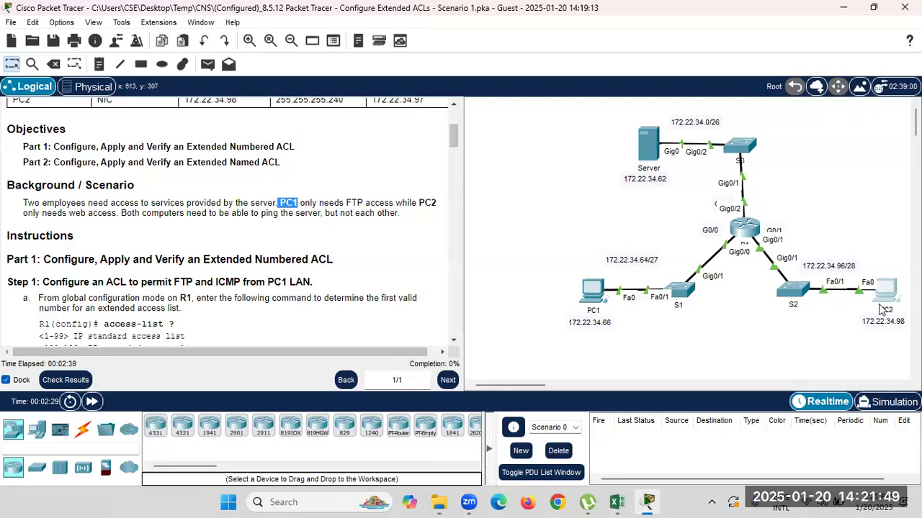
pyautogui.moveTo(880, 309)
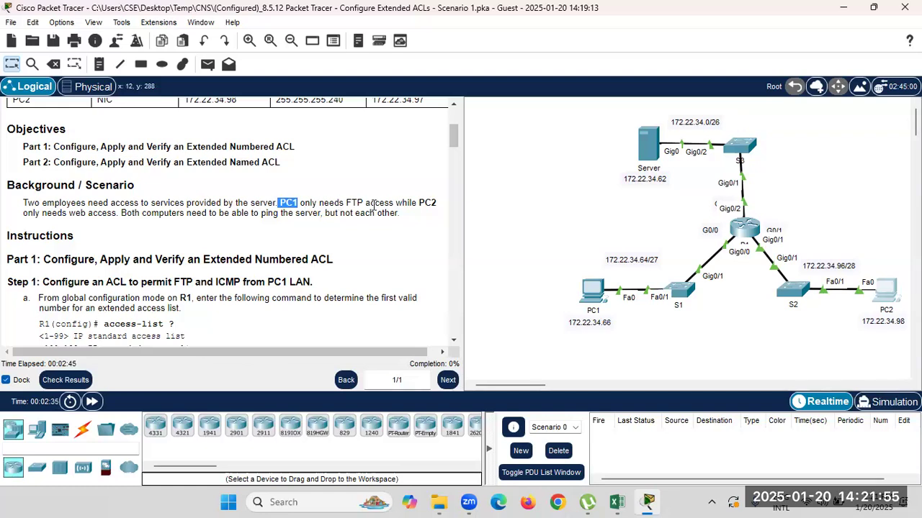
pyautogui.moveTo(393, 204); pyautogui.dragTo(278, 206)
pyautogui.moveTo(599, 301)
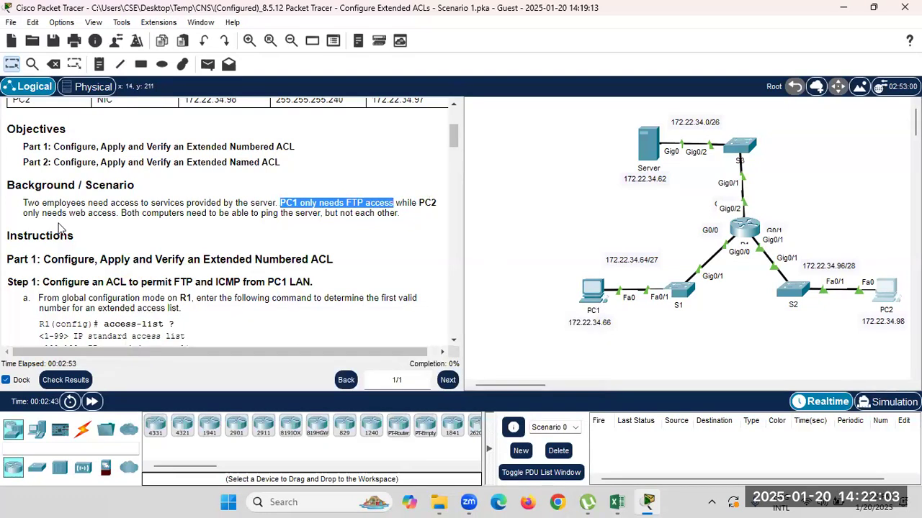
pyautogui.moveTo(114, 213); pyautogui.dragTo(280, 204)
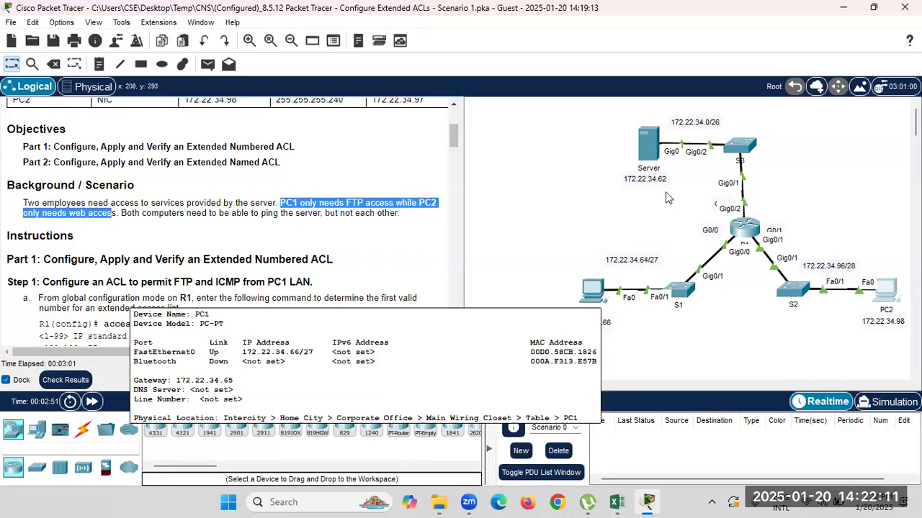
pyautogui.moveTo(653, 153)
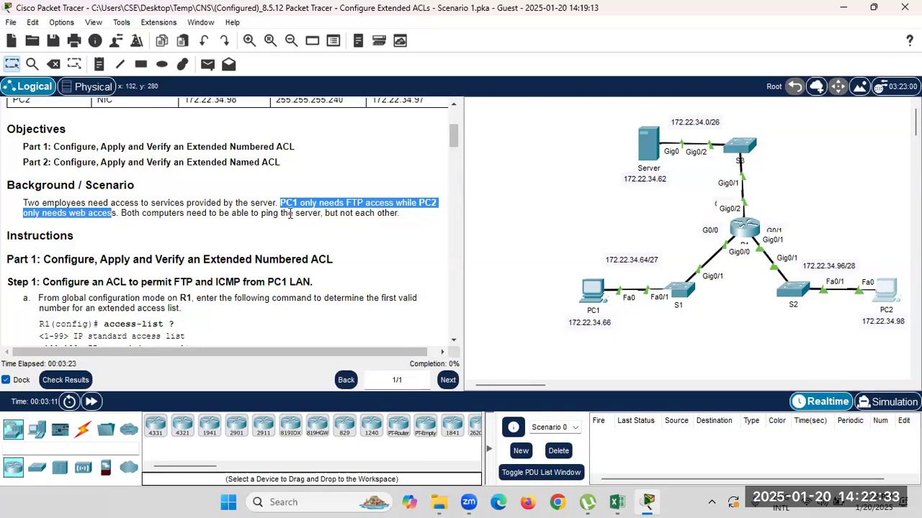
pyautogui.moveTo(322, 213); pyautogui.dragTo(125, 213)
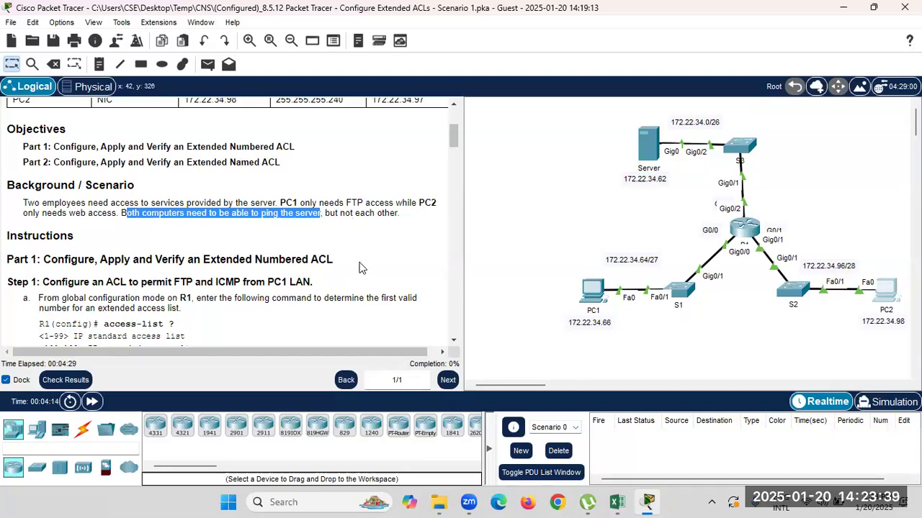
pyautogui.scroll(-1, 360, 268)
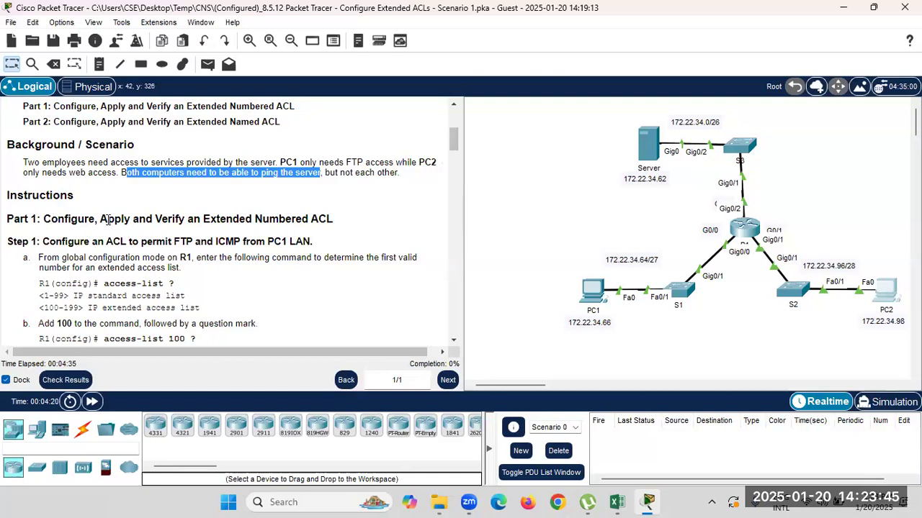
pyautogui.moveTo(334, 218); pyautogui.dragTo(51, 220)
pyautogui.click(221, 232)
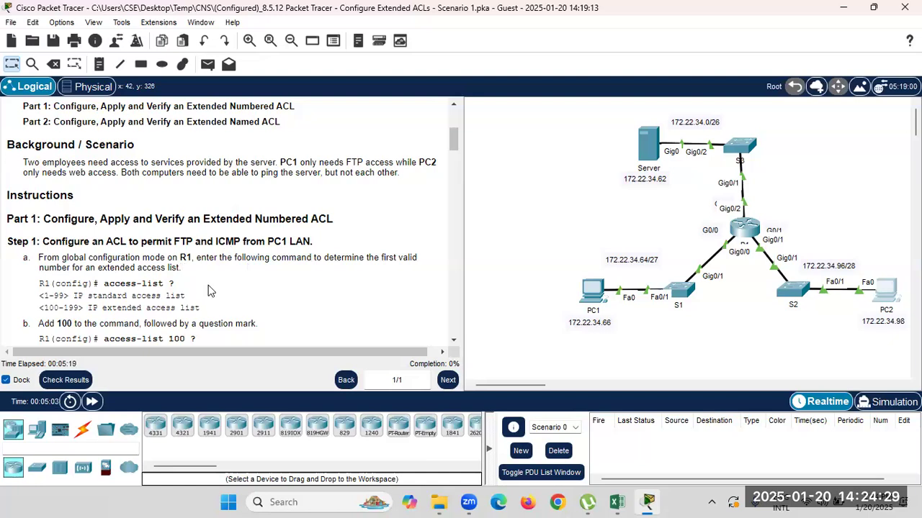
# Review the Part 1 extended ACL instructions, then open R1's device window and move it aside.
pyautogui.moveTo(203, 219); pyautogui.dragTo(330, 219)
pyautogui.scroll(-2, 288, 230)
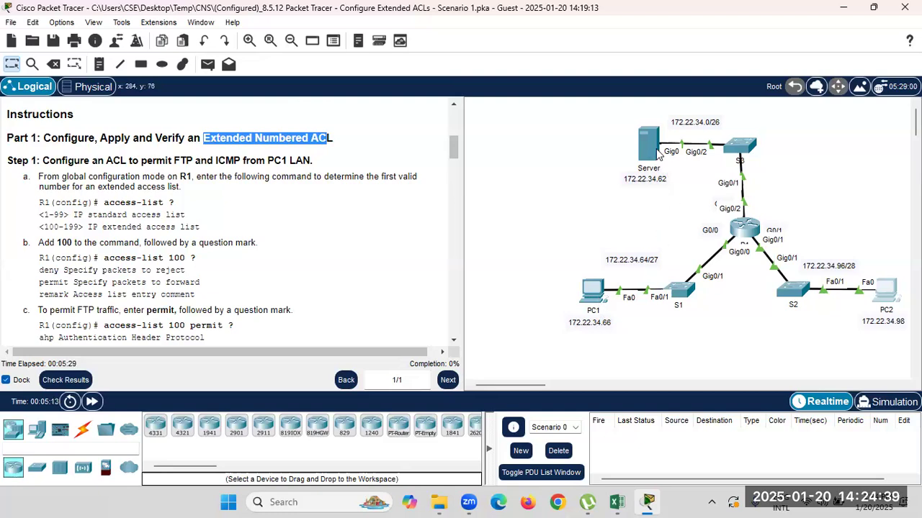
pyautogui.moveTo(660, 151)
pyautogui.moveTo(201, 258); pyautogui.dragTo(178, 257)
pyautogui.moveTo(100, 258); pyautogui.dragTo(106, 260)
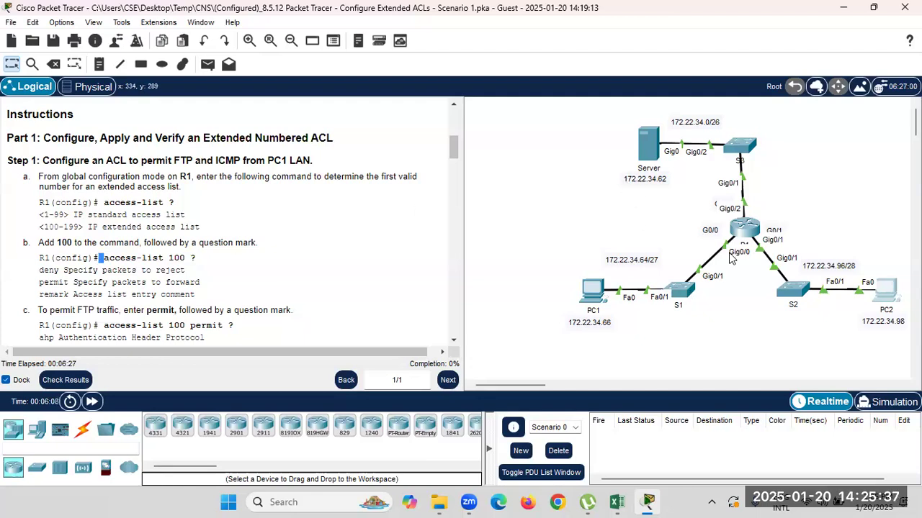
pyautogui.click(743, 230)
pyautogui.moveTo(430, 24); pyautogui.dragTo(562, 18)
# In R1's CLI, run enable and configure terminal to reach global configuration mode.
pyautogui.click(499, 38)
pyautogui.press('Return')
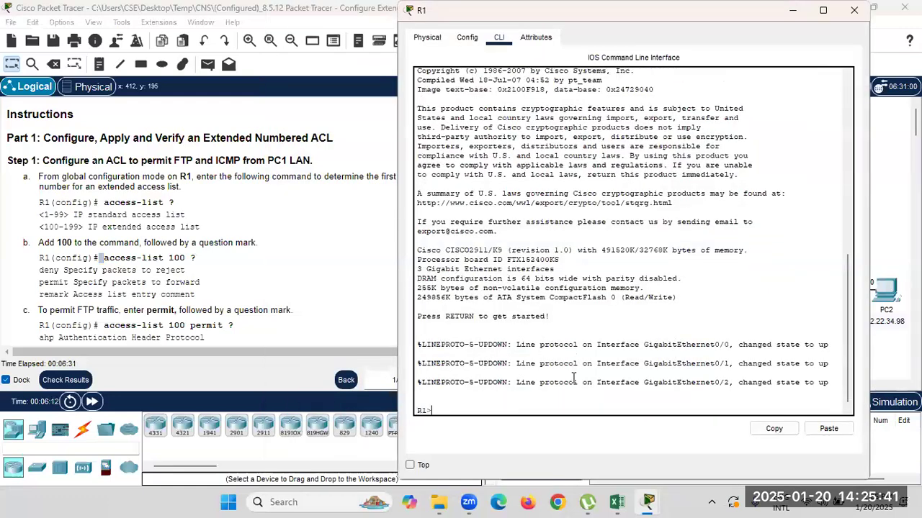
pyautogui.write('en')
pyautogui.press('Return')
pyautogui.write('conf')
pyautogui.press('BackSpace')
pyautogui.press('BackSpace')
pyautogui.press('BackSpace')
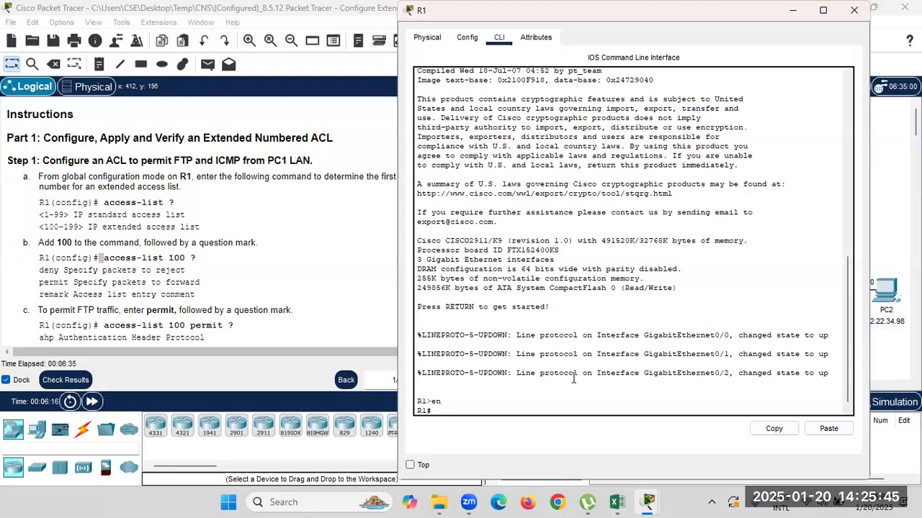
pyautogui.write('ONF')
pyautogui.press('Tab')
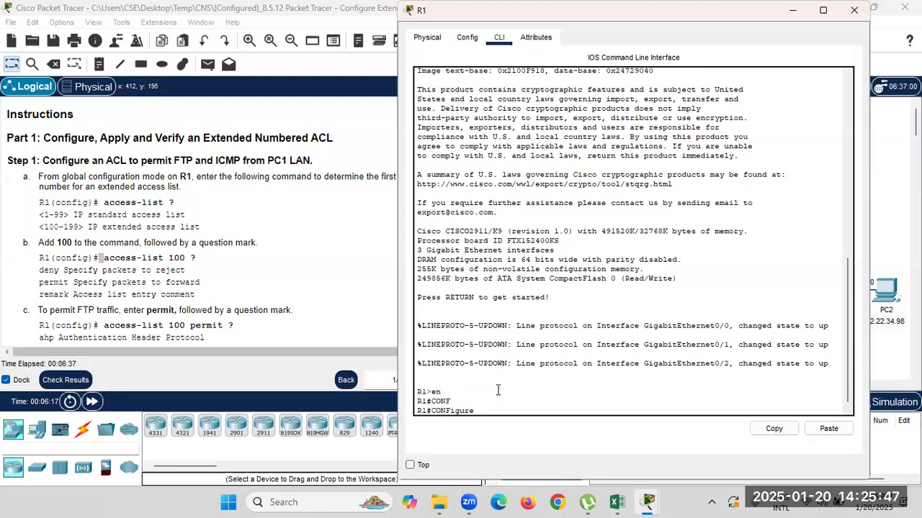
pyautogui.write('t')
pyautogui.press('Return')
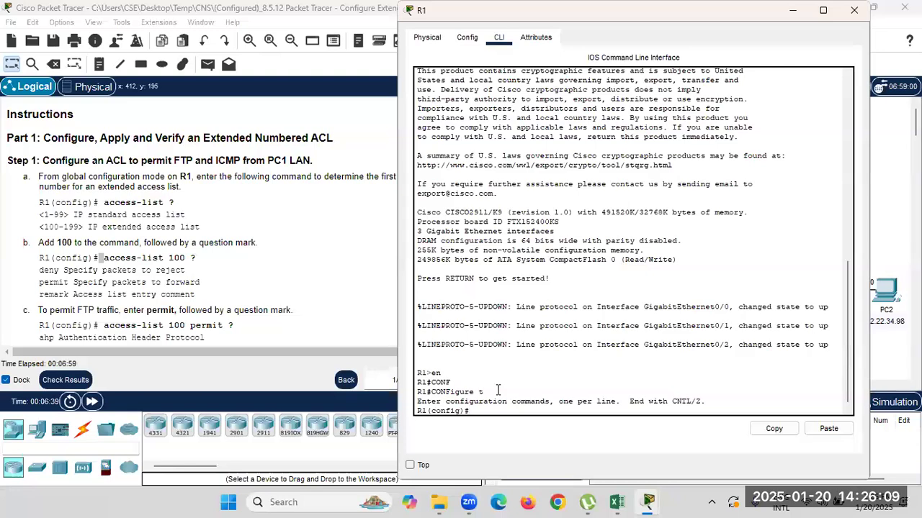
# Build 'access-list 100 permit tcp' using ? help, then move the terminal to reveal the topology.
pyautogui.write('ac')
pyautogui.press('Tab')
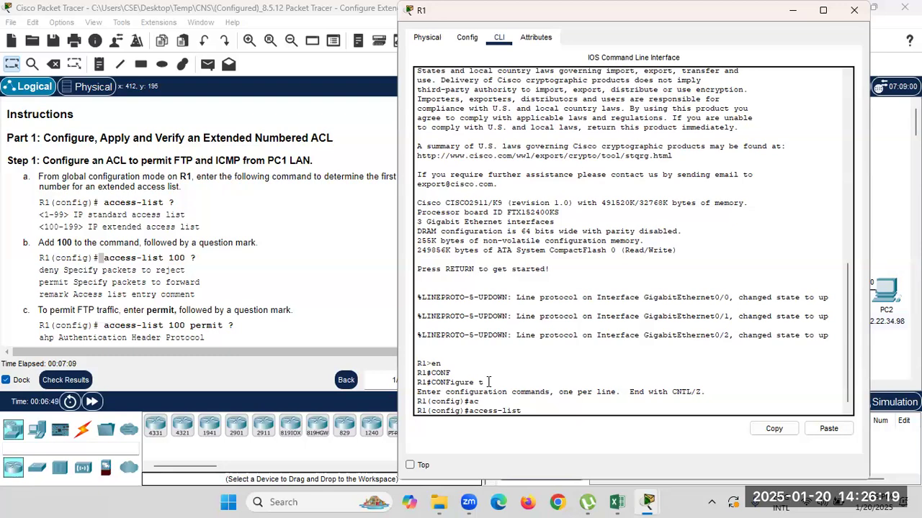
pyautogui.write('?')
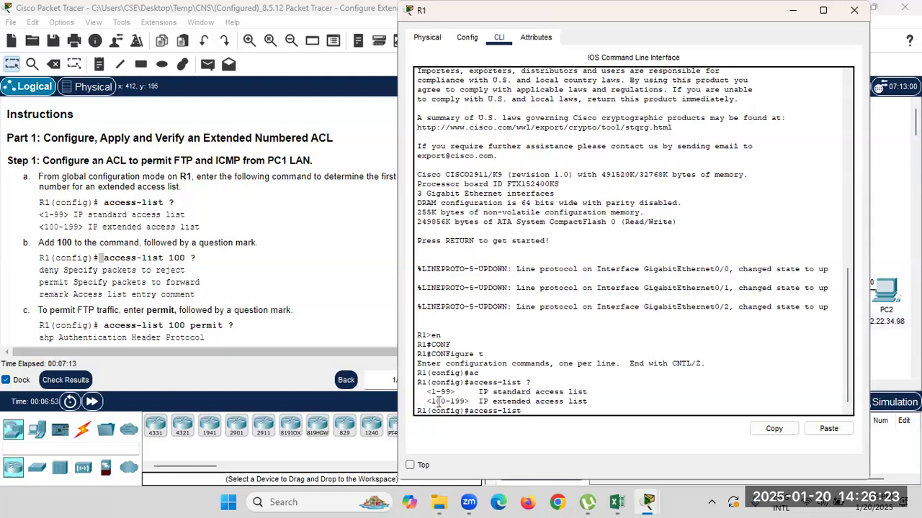
pyautogui.moveTo(436, 401); pyautogui.dragTo(541, 401)
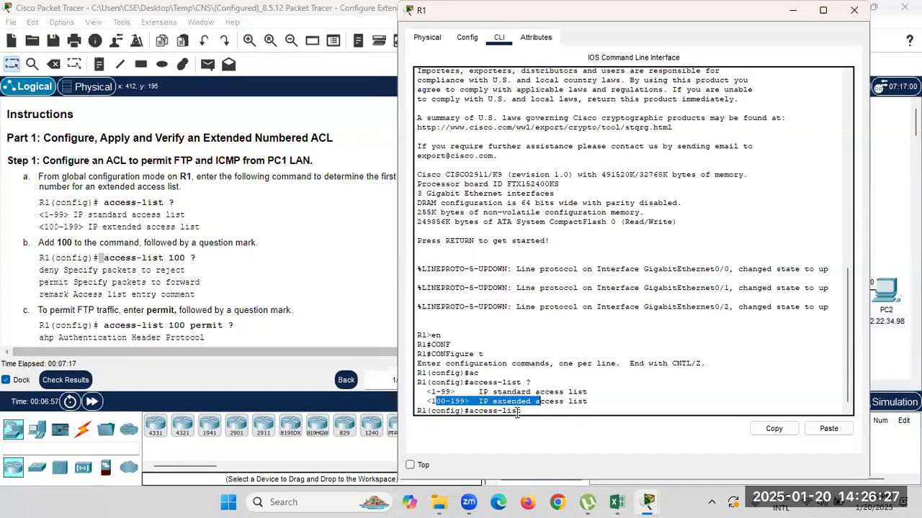
pyautogui.click(599, 427)
pyautogui.write('100 ')
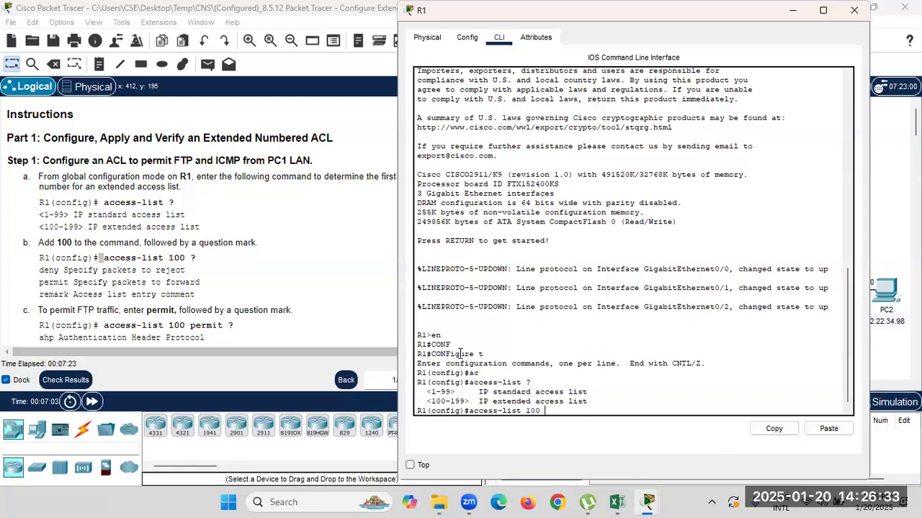
pyautogui.write('?')
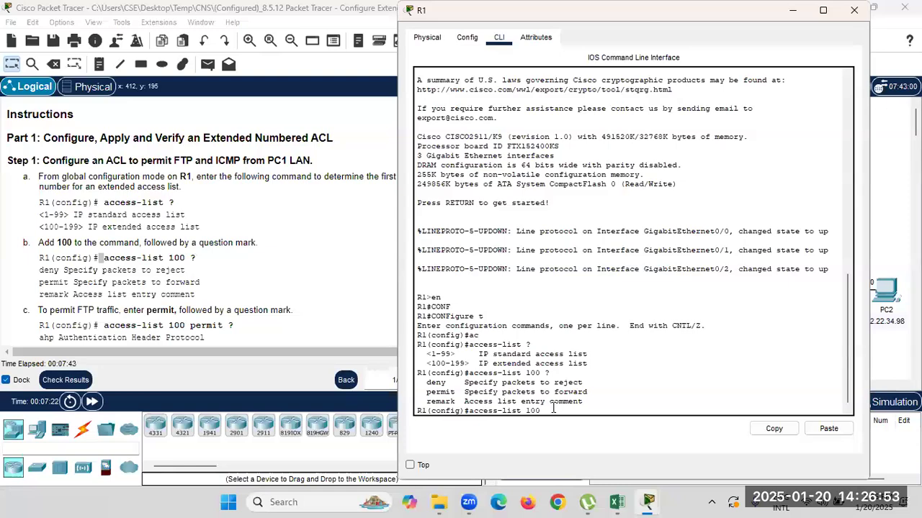
pyautogui.write('p')
pyautogui.press('Tab')
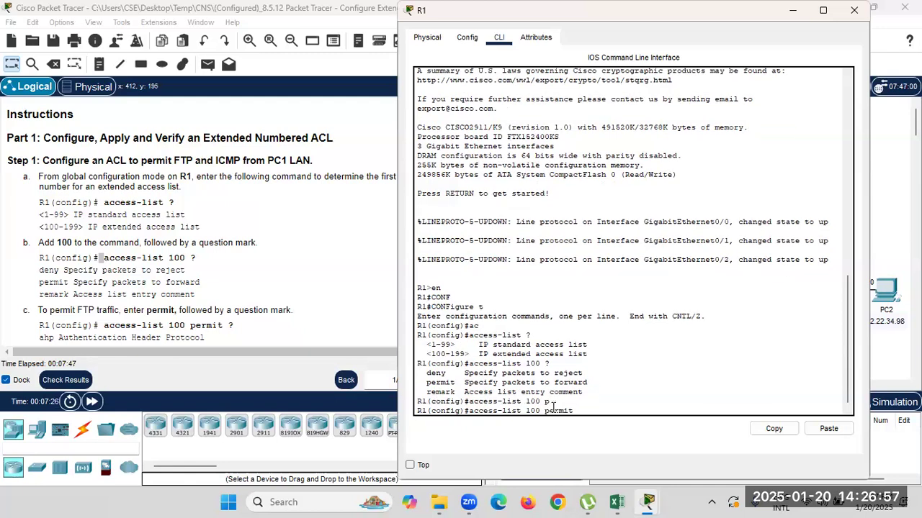
pyautogui.write('?')
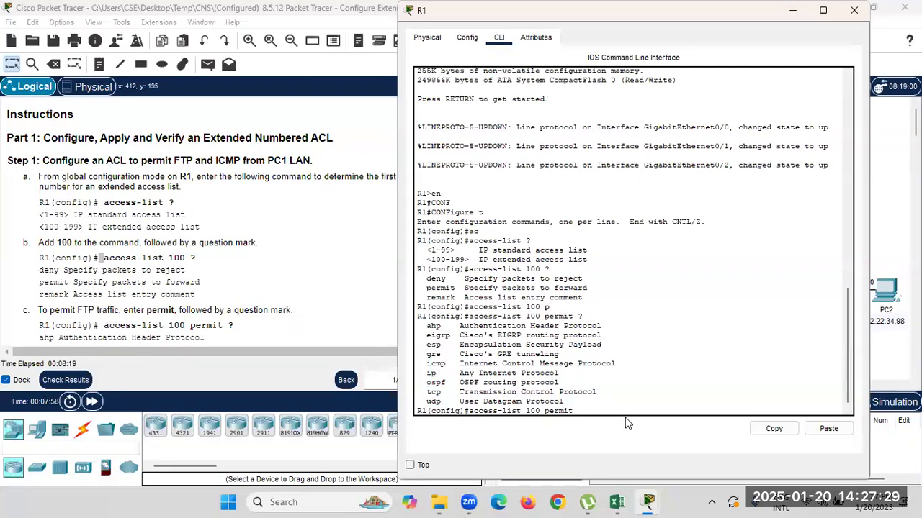
pyautogui.write('tcp ?')
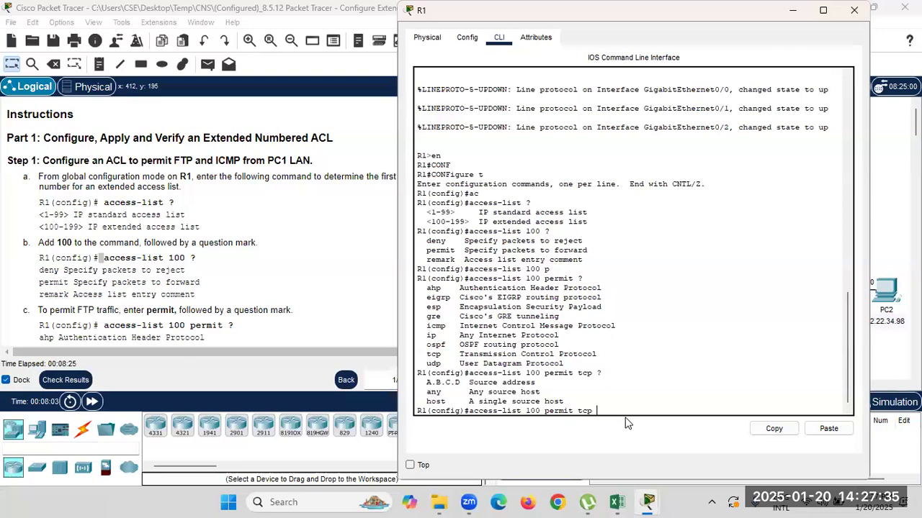
pyautogui.moveTo(465, 382); pyautogui.dragTo(533, 384)
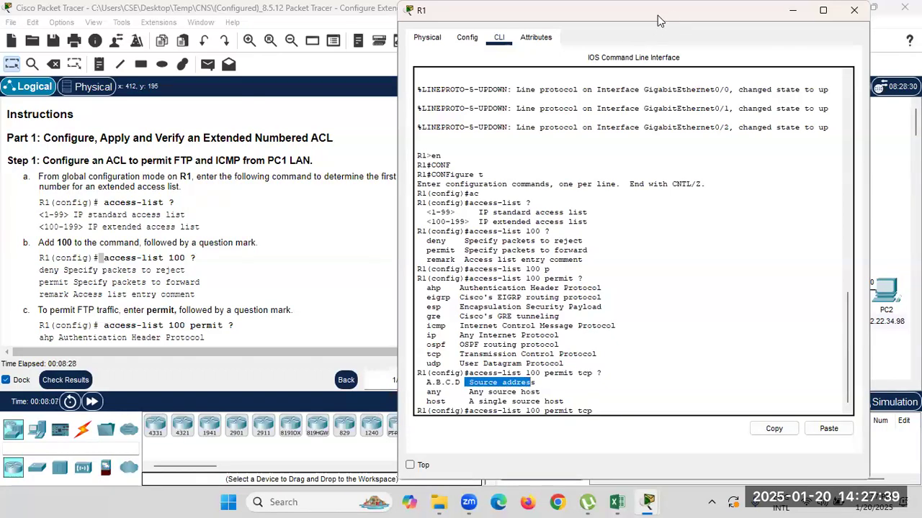
pyautogui.moveTo(656, 20); pyautogui.dragTo(337, 20)
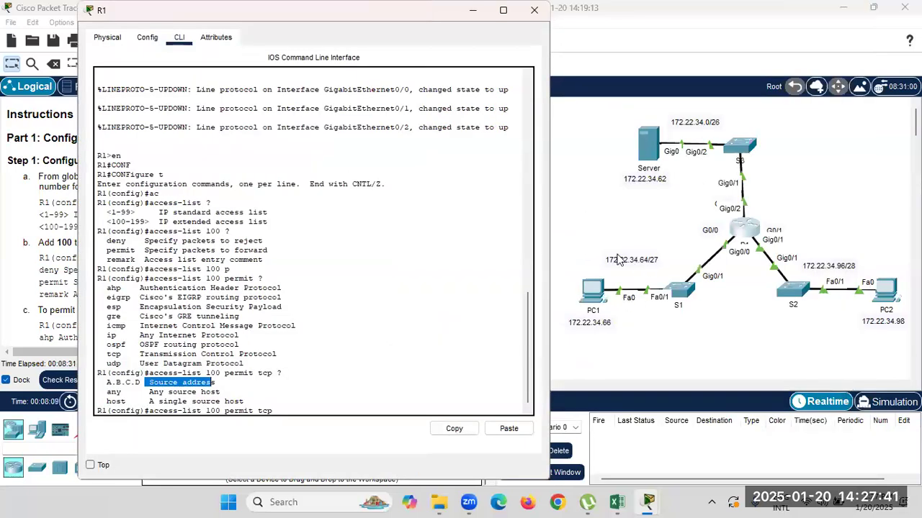
# Add source network 172.22.34.64 to the ACL command and begin its wildcard mask.
pyautogui.click(325, 414)
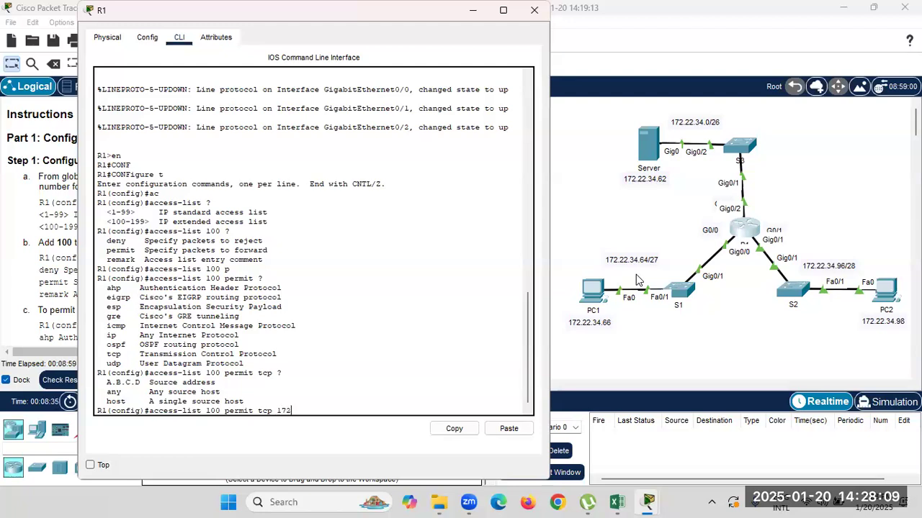
pyautogui.write('.22.34.64')
pyautogui.write('0.0.0.')
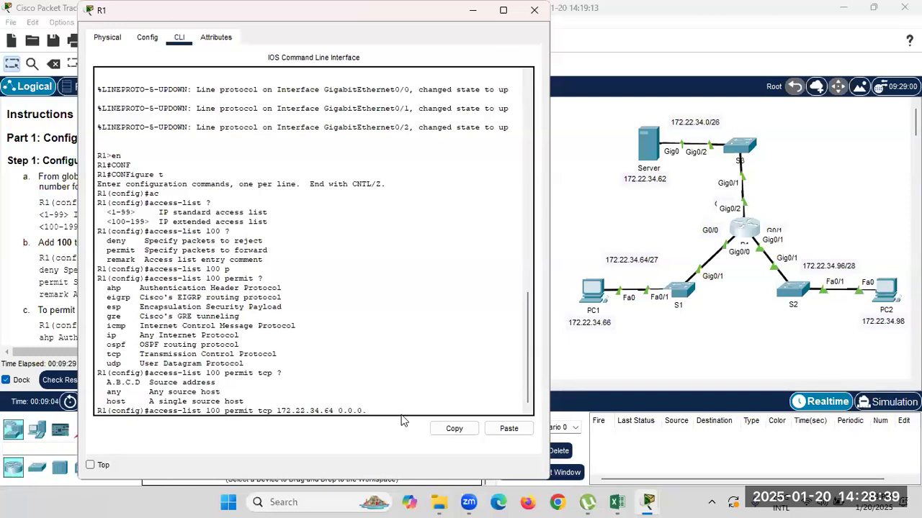
# Launch Notepad from search and start a new blank tab.
pyautogui.click(311, 502)
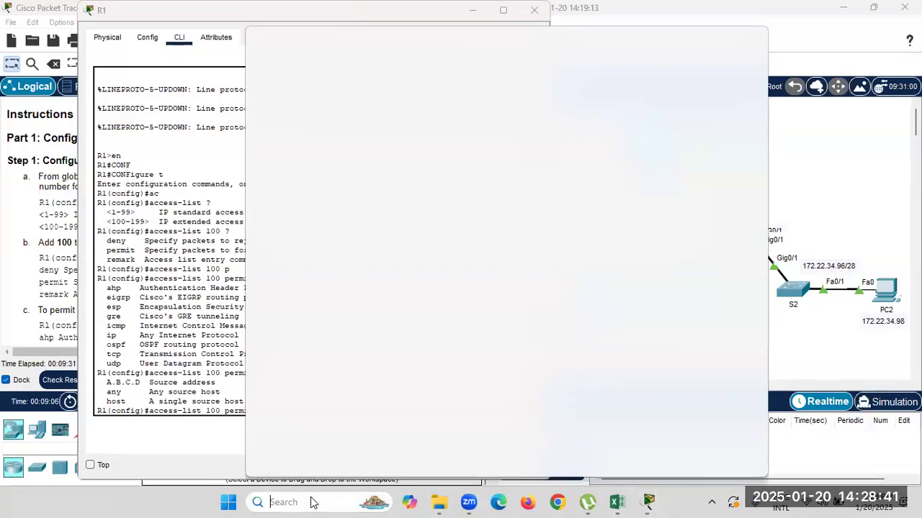
pyautogui.write('not')
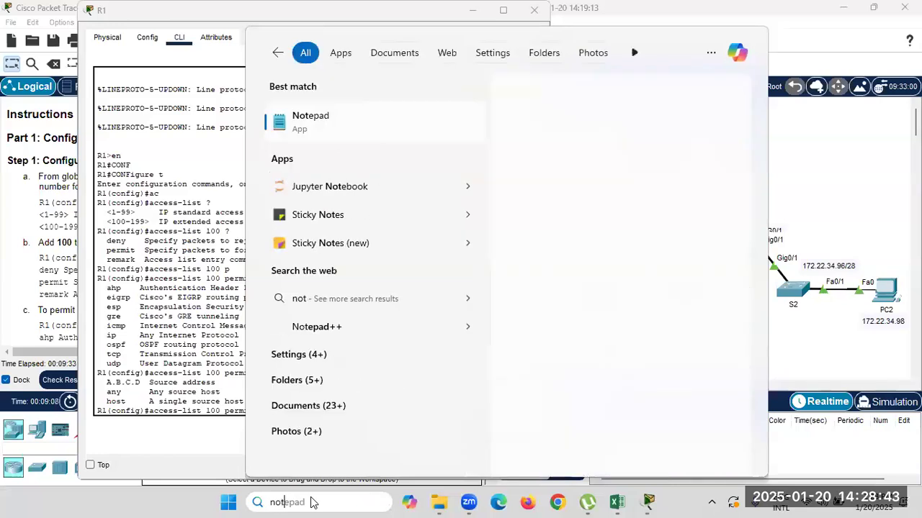
pyautogui.click(355, 117)
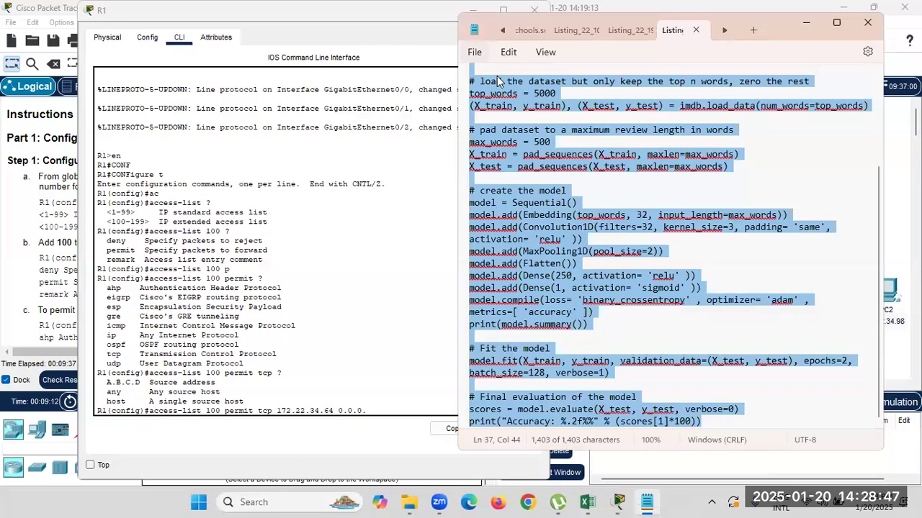
pyautogui.click(474, 52)
pyautogui.click(498, 76)
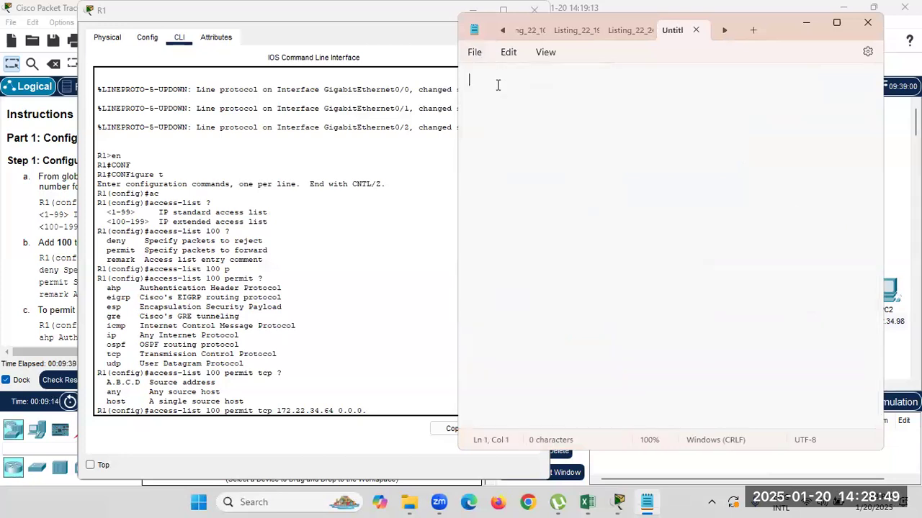
# Write down /27 and its subnet mask 255.255.255.224.
pyautogui.write('/27')
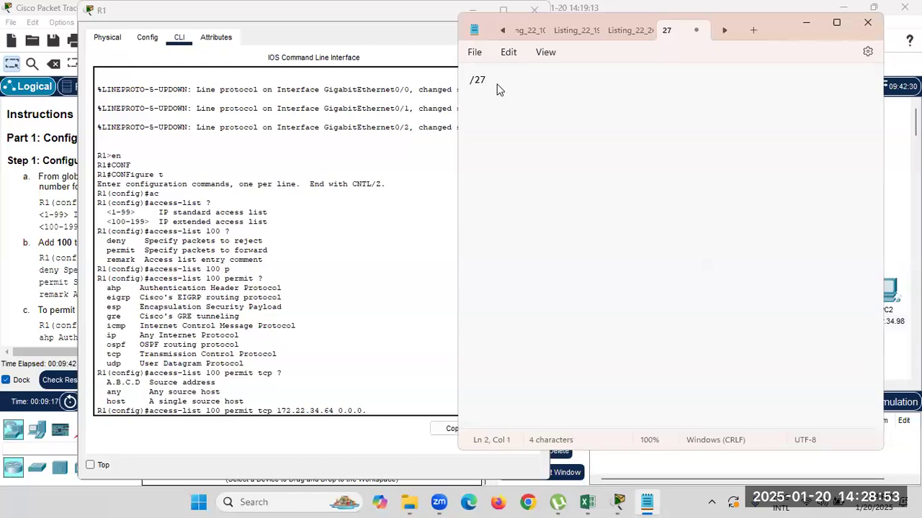
pyautogui.press('Return')
pyautogui.write('255.255.255')
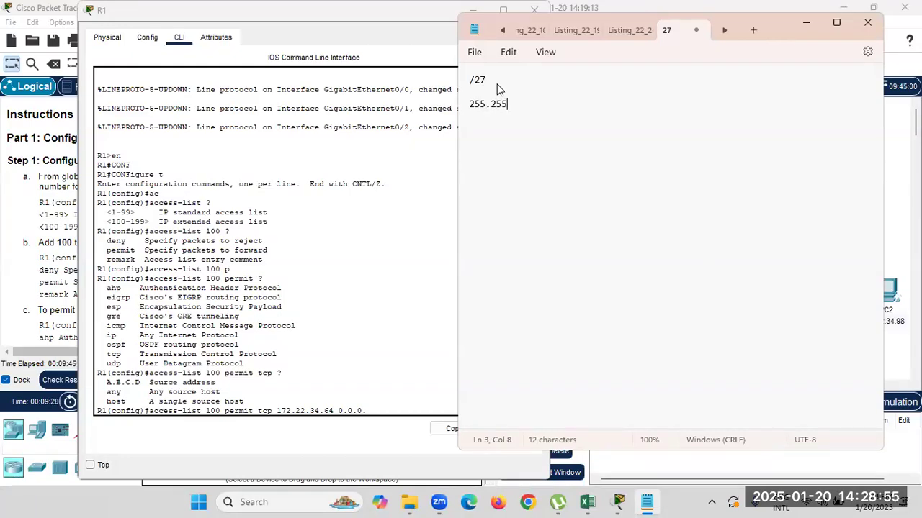
pyautogui.write('.')
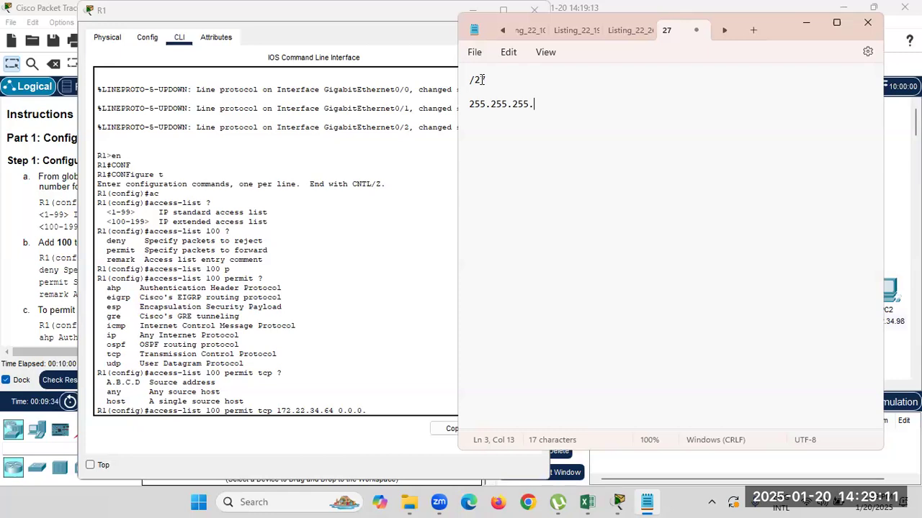
pyautogui.write('224')
pyautogui.moveTo(486, 81); pyautogui.dragTo(475, 82)
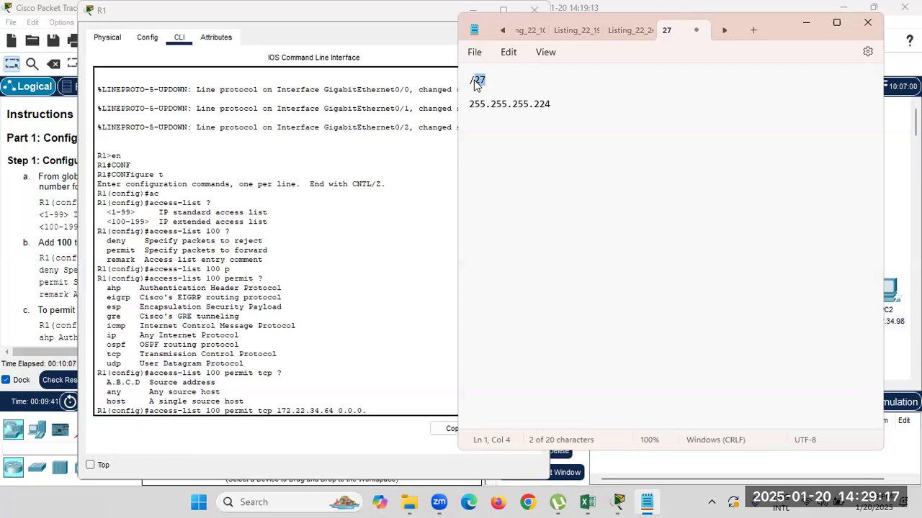
pyautogui.moveTo(552, 108); pyautogui.dragTo(521, 108)
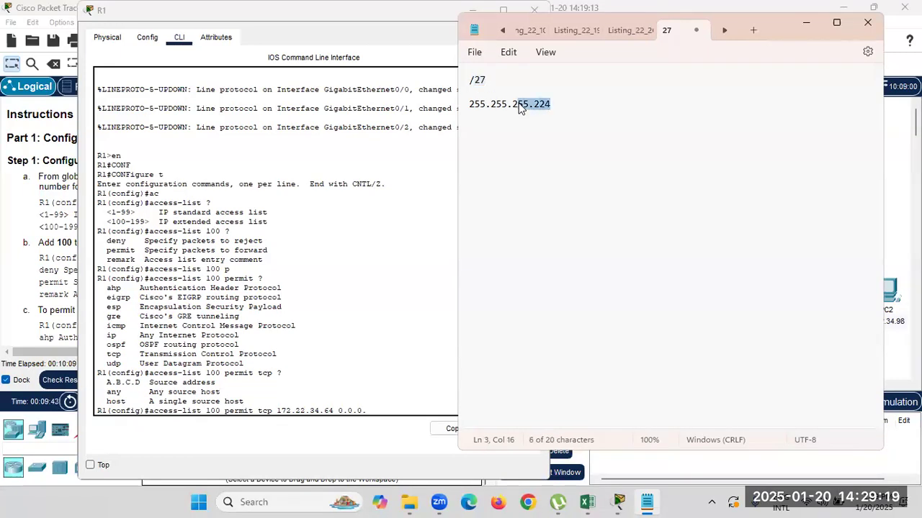
pyautogui.click(563, 105)
# Subtract the mask from 255.255.255.255 to get wildcard 0.0.0.31.
pyautogui.press('Return')
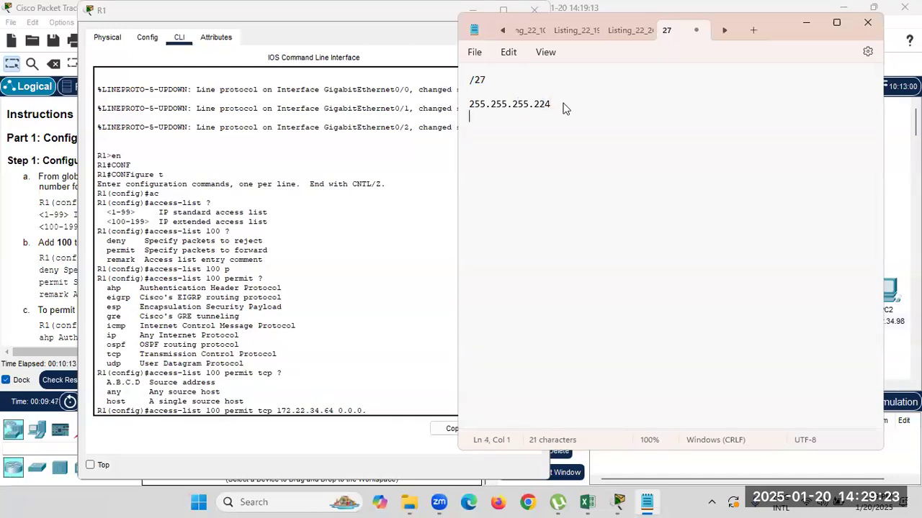
pyautogui.press('Return')
pyautogui.write('2')
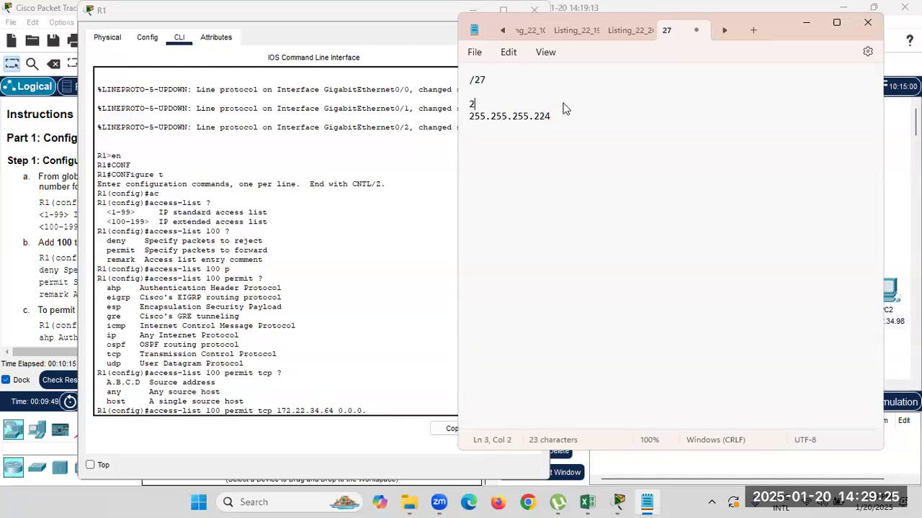
pyautogui.write('55.255.255.255')
pyautogui.press('Up')
pyautogui.press('Up')
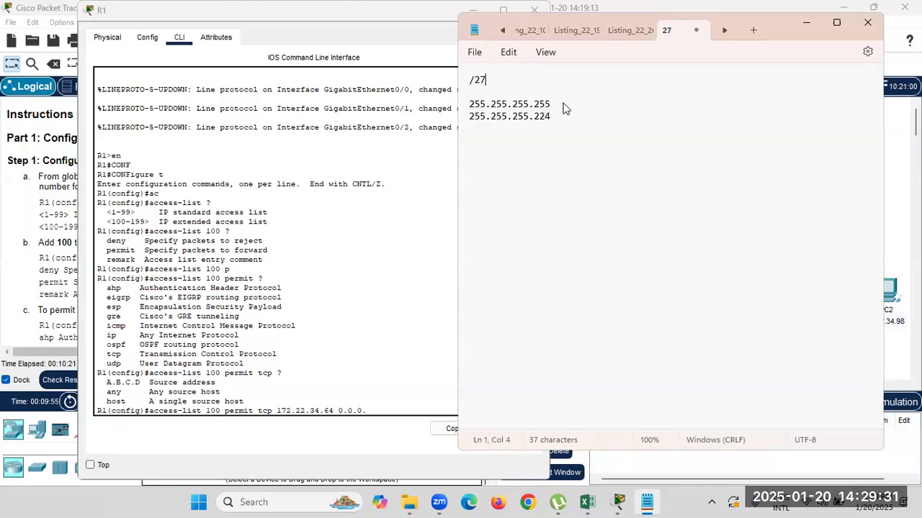
pyautogui.click(570, 117)
pyautogui.press('Return')
pyautogui.write('----------------')
pyautogui.press('Return')
pyautogui.write('0.0.0.31')
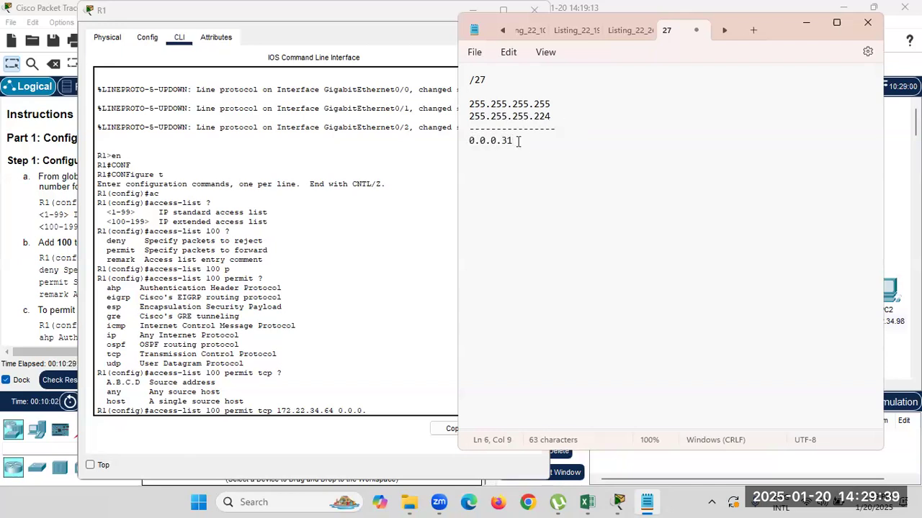
pyautogui.moveTo(515, 141); pyautogui.dragTo(467, 140)
# Finish wildcard 0.0.0.31 in R1's ACL command and list the destination options with ?
pyautogui.click(806, 22)
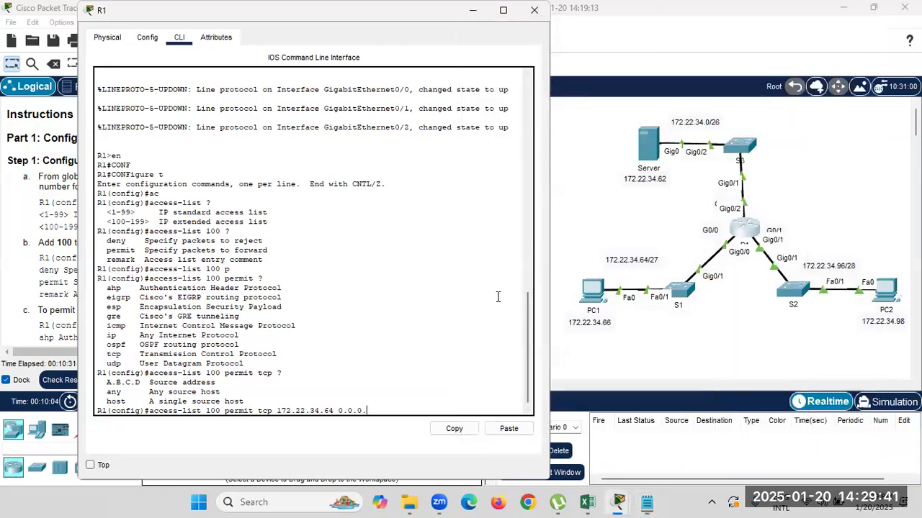
pyautogui.write('1')
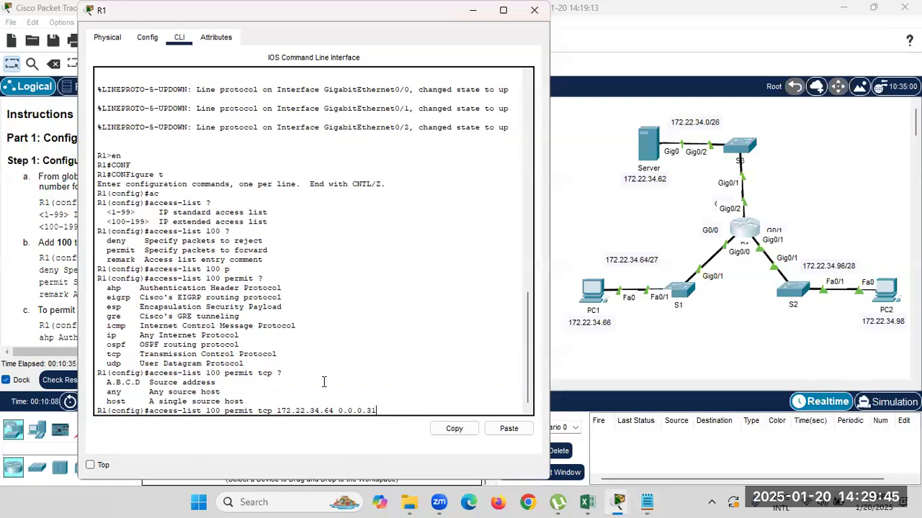
pyautogui.moveTo(207, 408); pyautogui.dragTo(278, 410)
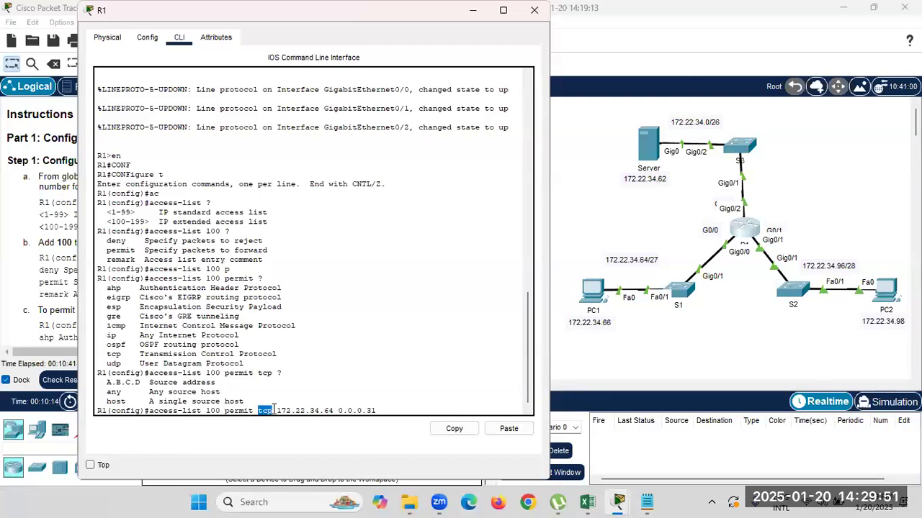
pyautogui.moveTo(278, 411); pyautogui.dragTo(375, 410)
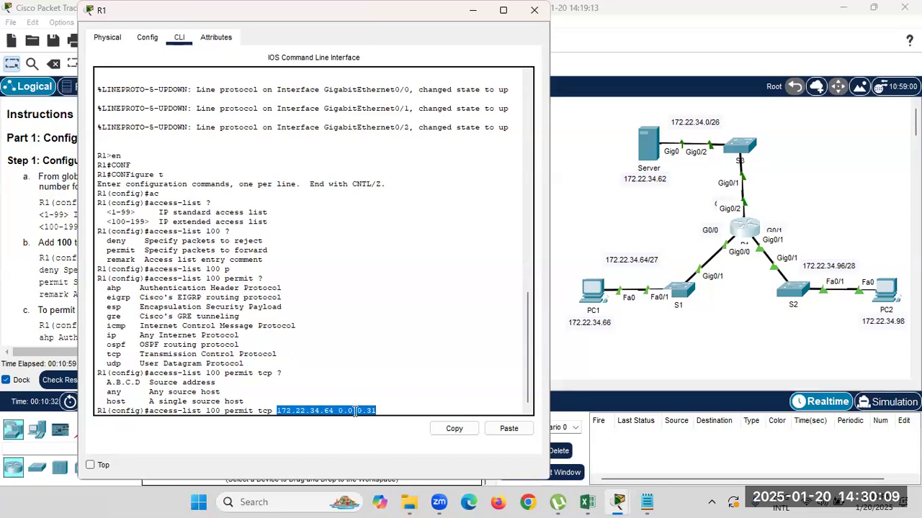
pyautogui.click(392, 411)
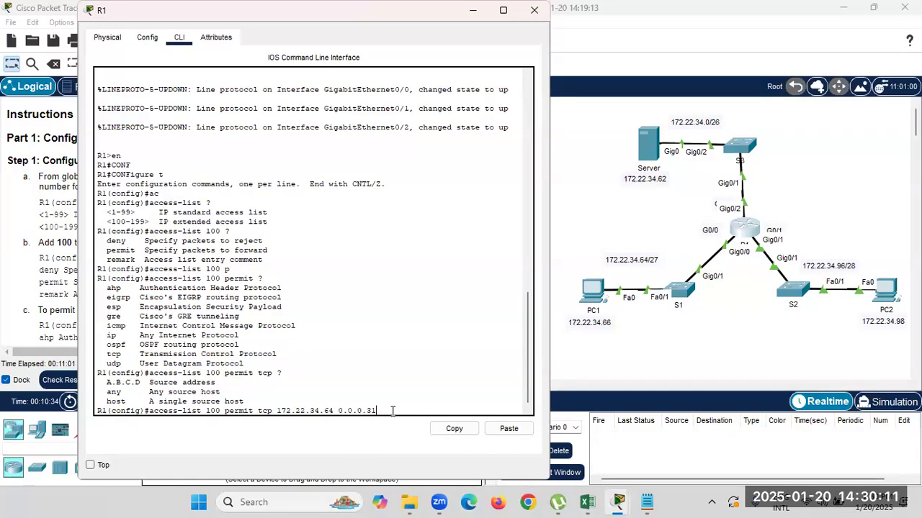
pyautogui.write('?')
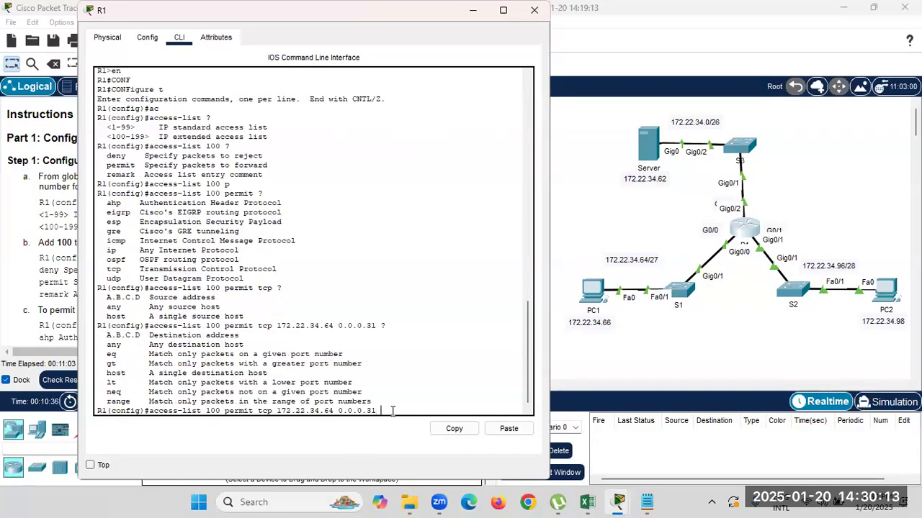
pyautogui.moveTo(200, 336); pyautogui.dragTo(246, 336)
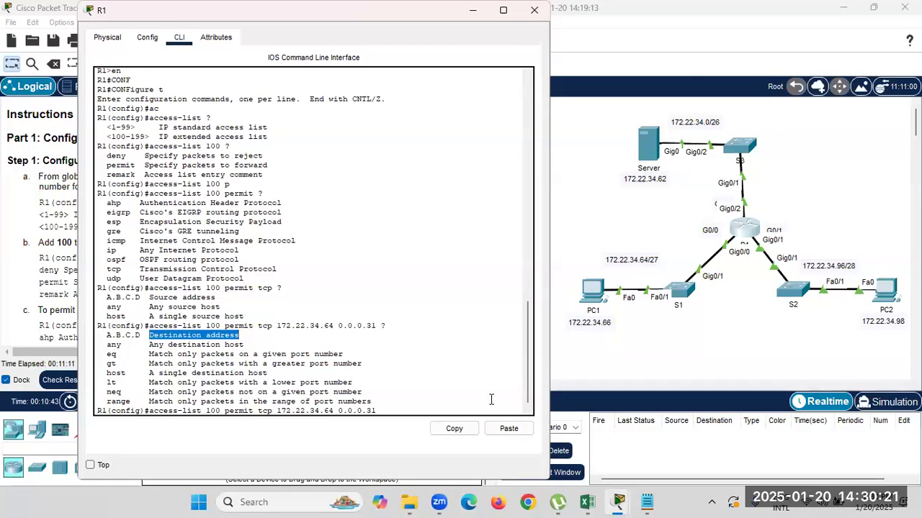
# Add destination host 172.22.34.62 to the statement and list its port options.
pyautogui.click(398, 410)
pyautogui.write('h')
pyautogui.press('Tab')
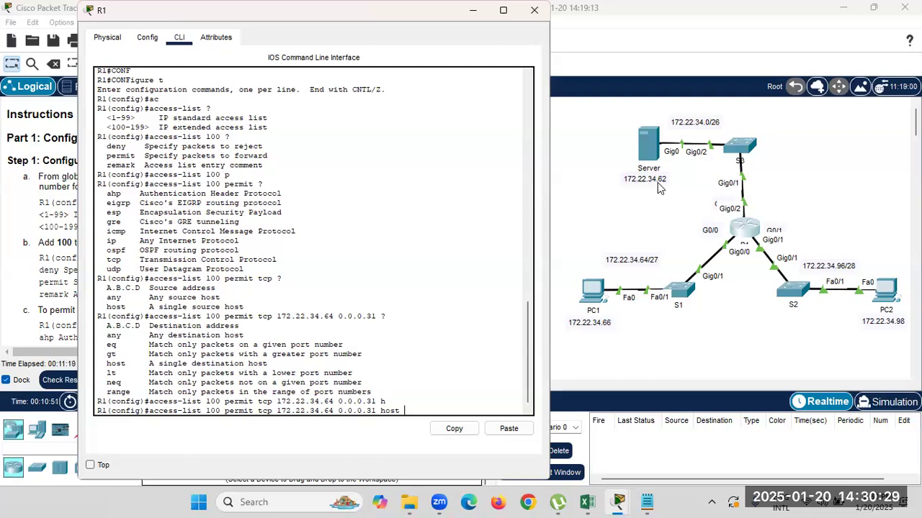
pyautogui.write('1')
pyautogui.write('72,22,')
pyautogui.press('BackSpace')
pyautogui.press('BackSpace')
pyautogui.write('34.62')
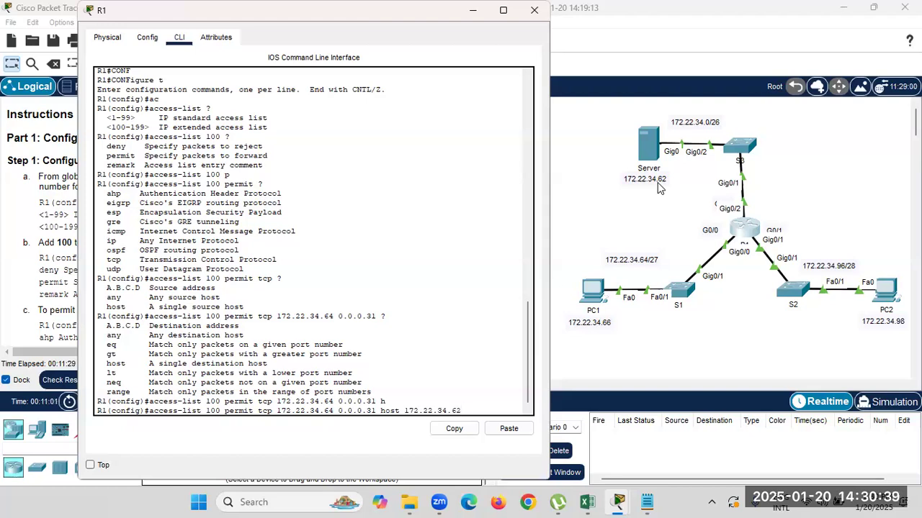
pyautogui.write(' ?')
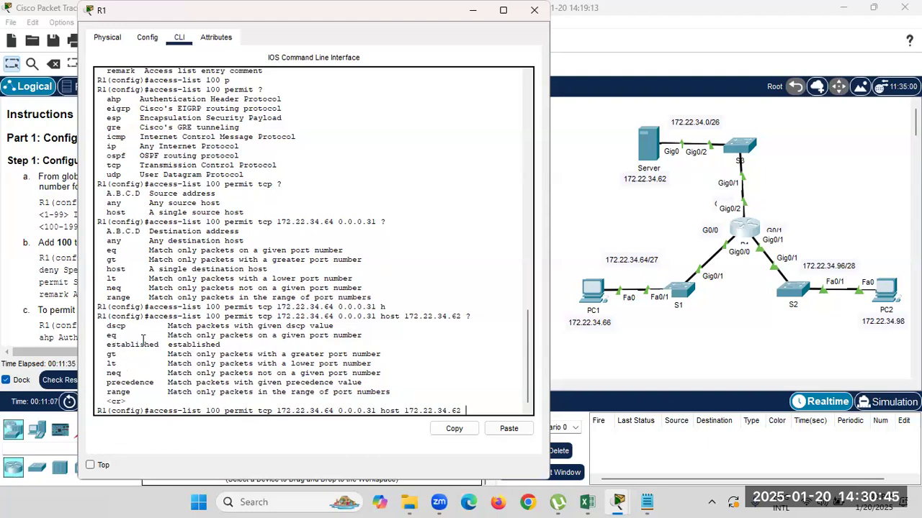
pyautogui.moveTo(156, 340); pyautogui.dragTo(223, 340)
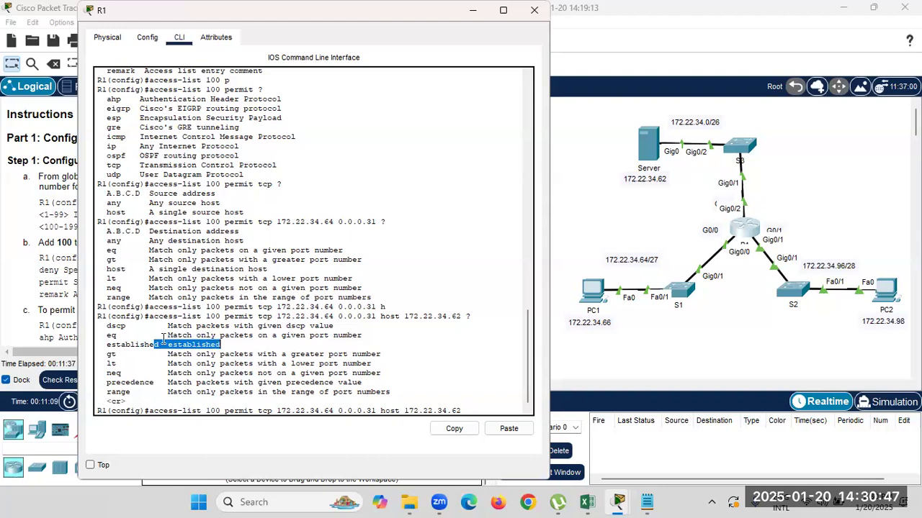
pyautogui.click(162, 338)
pyautogui.moveTo(162, 339); pyautogui.dragTo(367, 334)
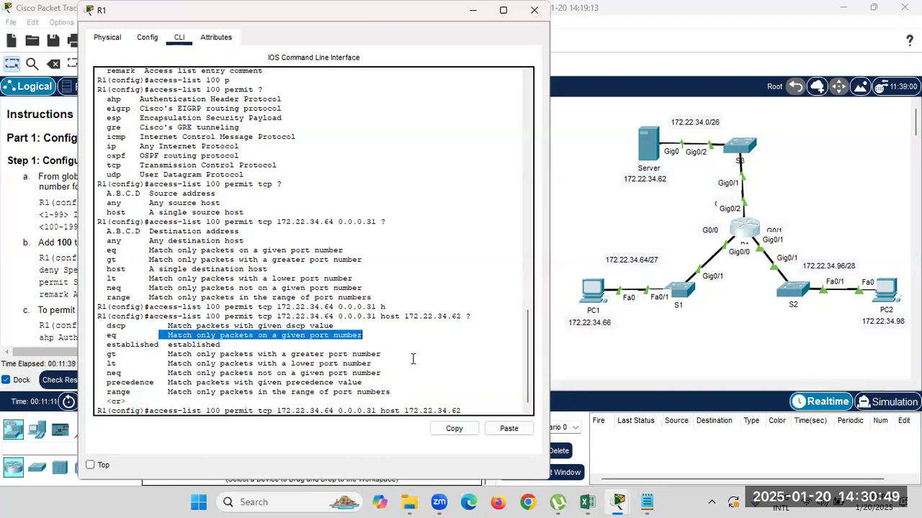
pyautogui.click(464, 411)
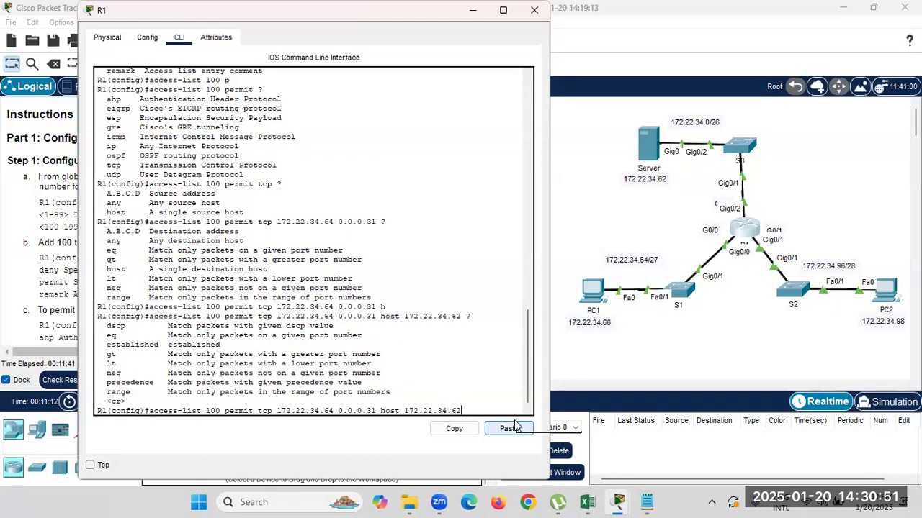
# End the statement with the eq ftp port condition.
pyautogui.write('eq')
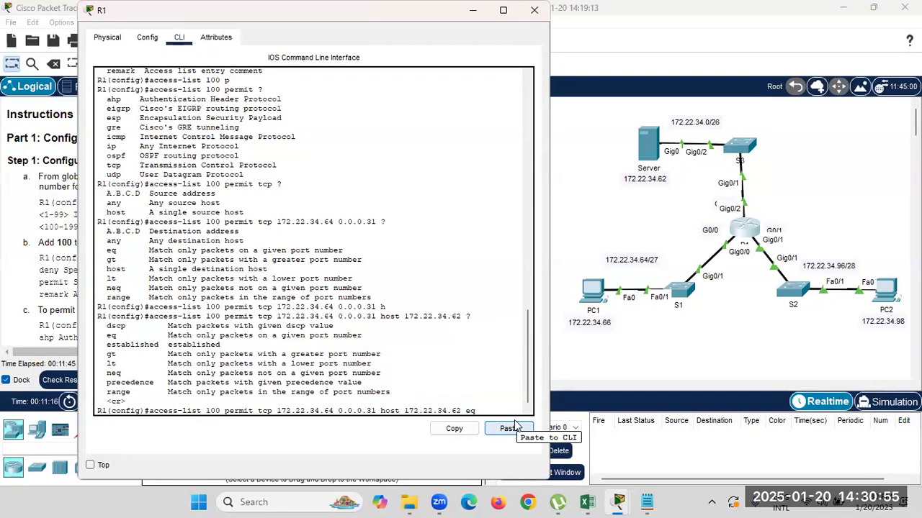
pyautogui.write(' ?')
pyautogui.moveTo(102, 363); pyautogui.dragTo(273, 363)
pyautogui.click(487, 410)
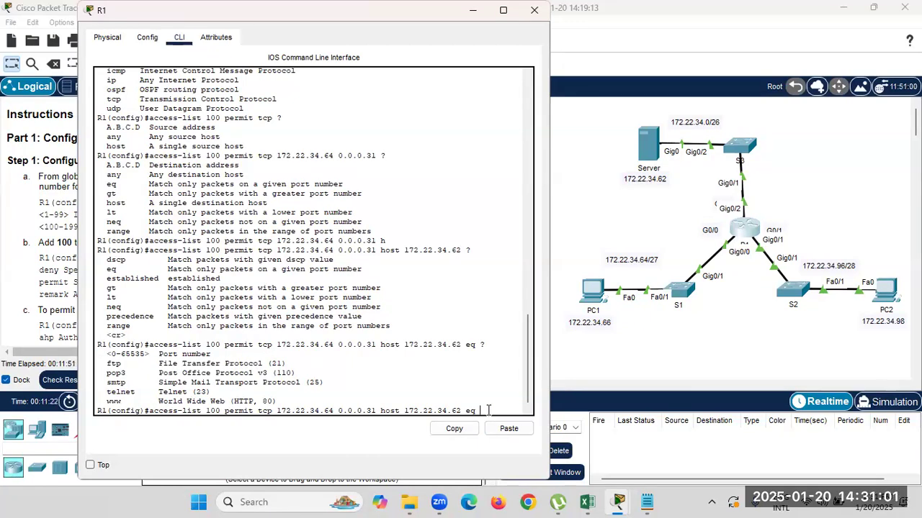
pyautogui.write('ft')
pyautogui.press('Tab')
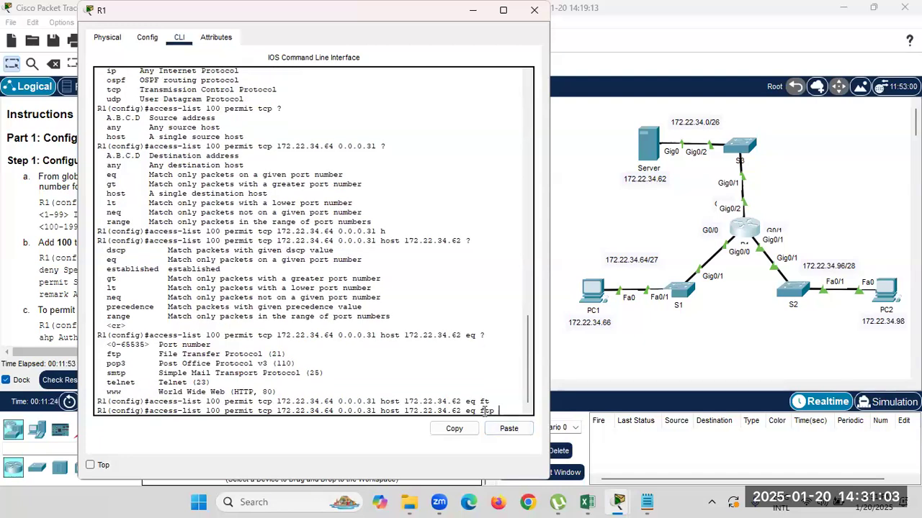
pyautogui.moveTo(496, 410); pyautogui.dragTo(148, 408)
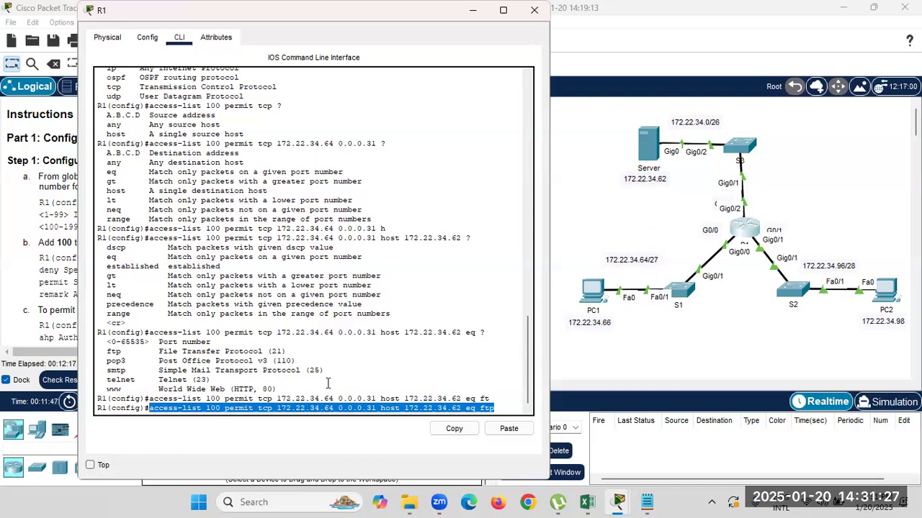
# Review each part of 'access-list 100 permit tcp 172.22.34.64 0.0.0.31 host 172.22.34.62 eq ftp' and submit it.
pyautogui.click(212, 408)
pyautogui.moveTo(149, 408); pyautogui.dragTo(201, 408)
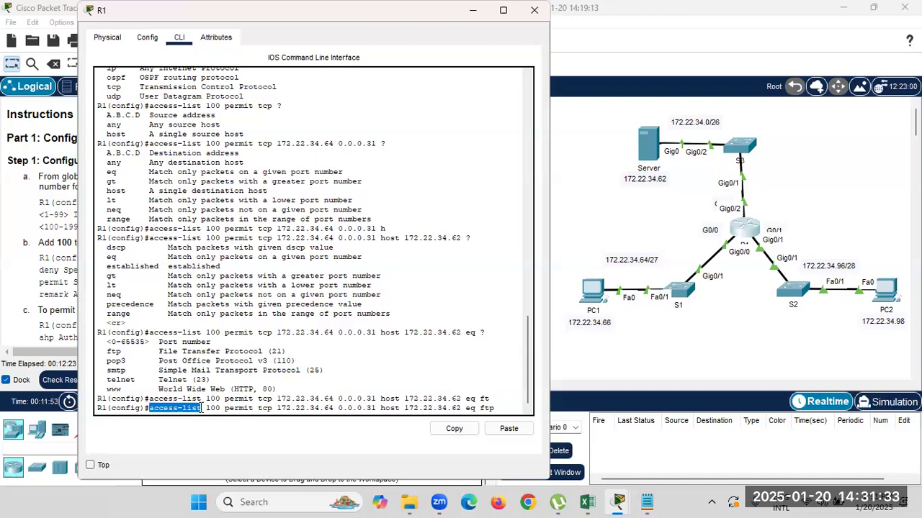
pyautogui.moveTo(201, 409); pyautogui.dragTo(219, 411)
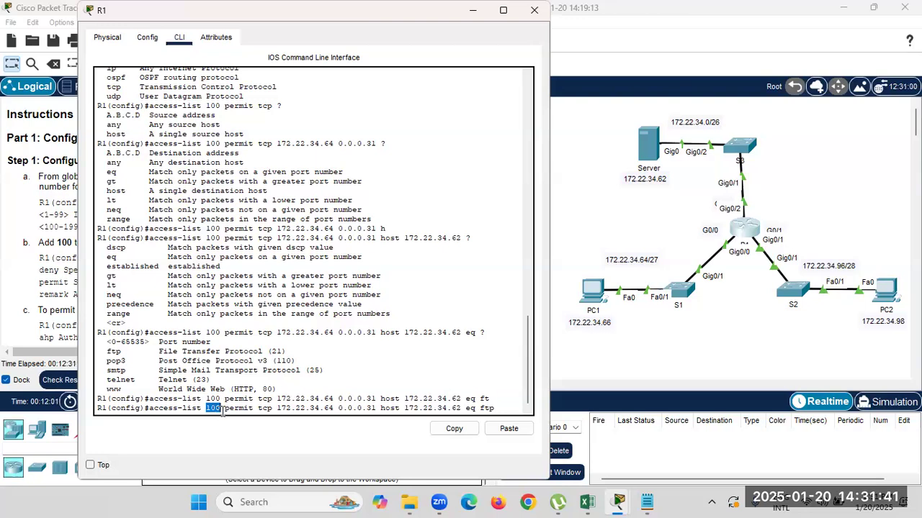
pyautogui.moveTo(257, 409); pyautogui.dragTo(278, 409)
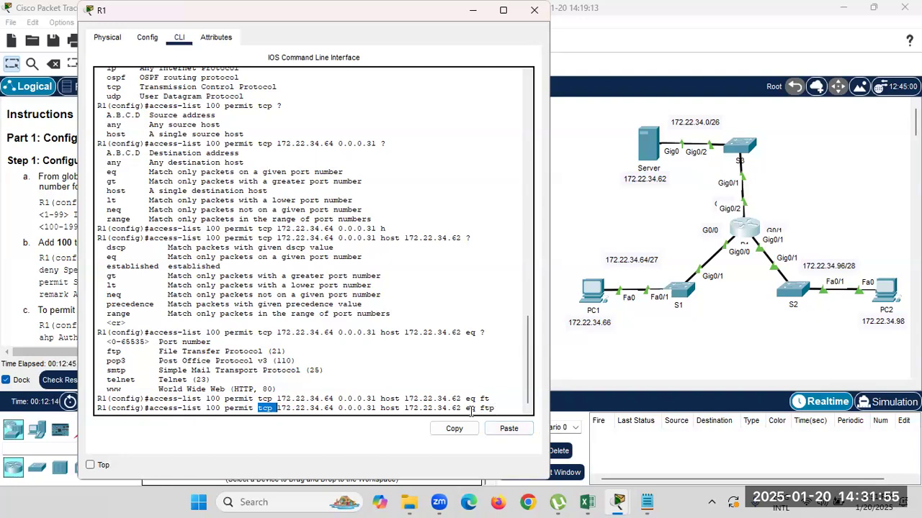
pyautogui.moveTo(467, 409); pyautogui.dragTo(495, 409)
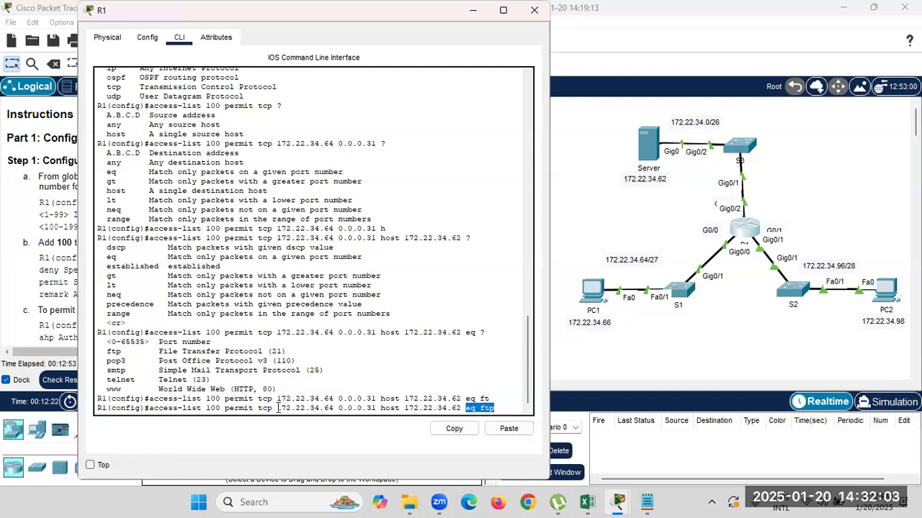
pyautogui.moveTo(277, 409); pyautogui.dragTo(372, 408)
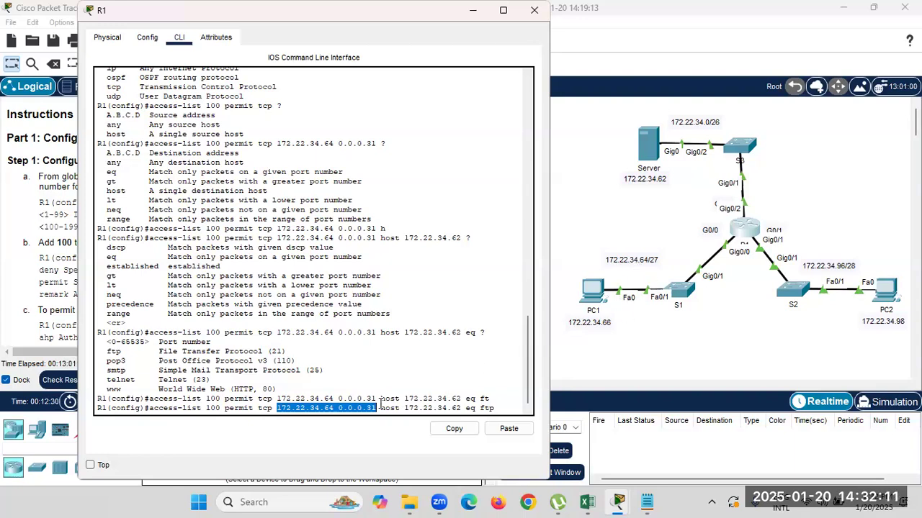
pyautogui.moveTo(381, 409); pyautogui.dragTo(462, 409)
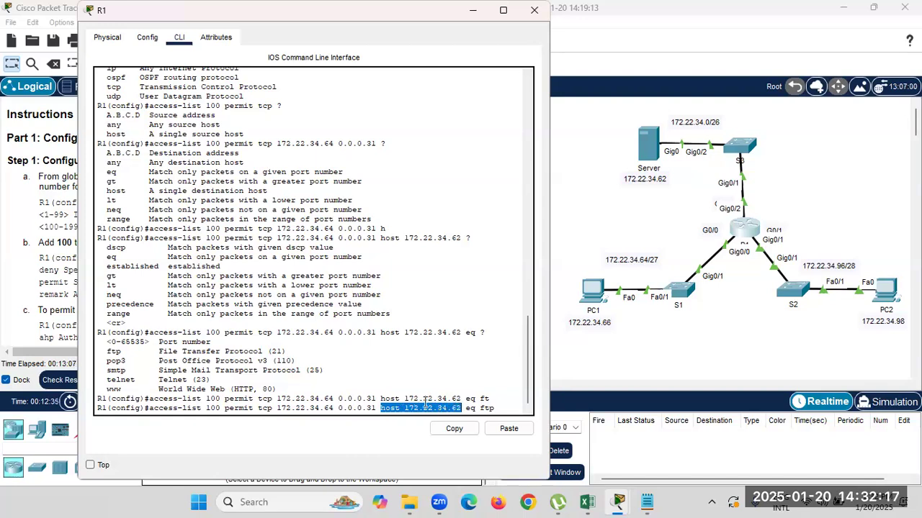
pyautogui.click(515, 412)
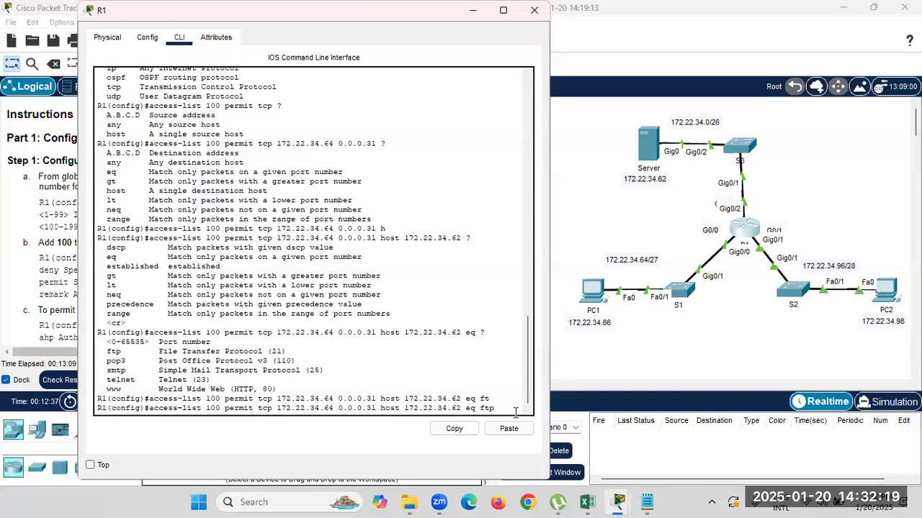
pyautogui.press('Return')
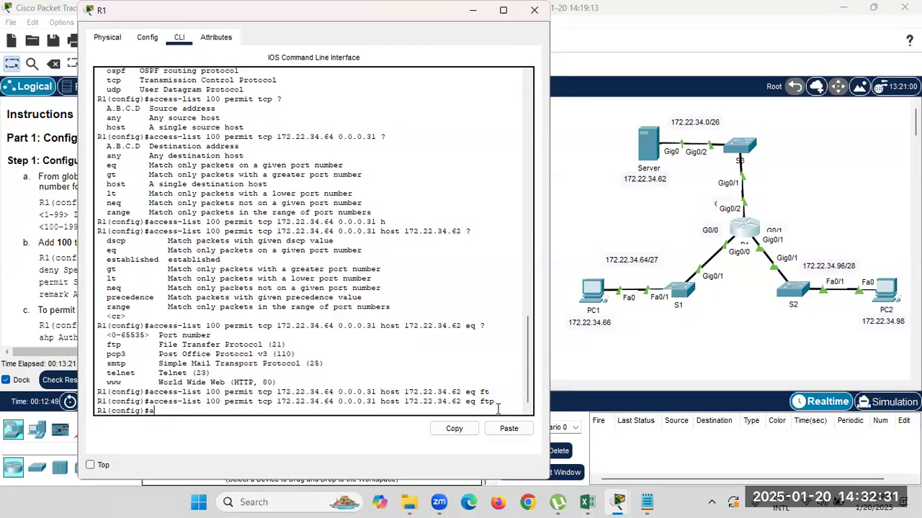
pyautogui.click(6, 212)
pyautogui.scroll(-4, 96, 281)
pyautogui.scroll(-10, 96, 280)
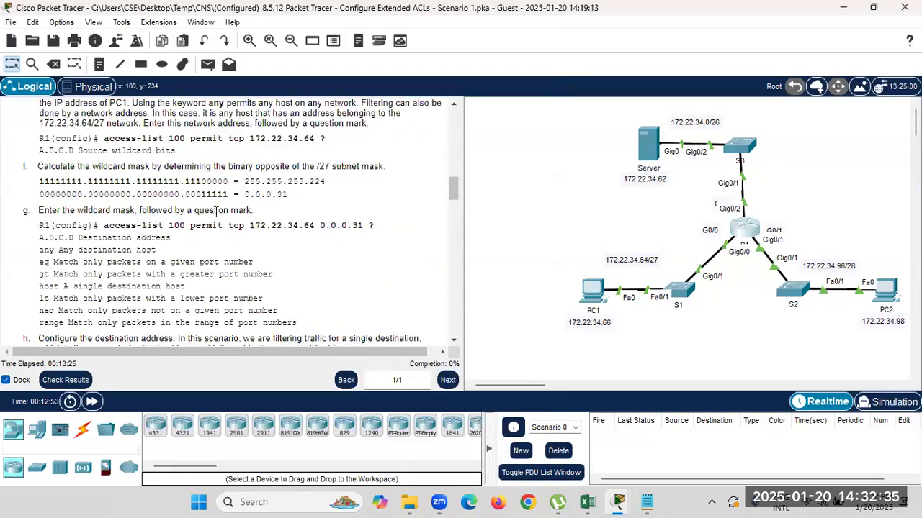
pyautogui.moveTo(83, 185); pyautogui.dragTo(291, 195)
pyautogui.scroll(-5, 198, 252)
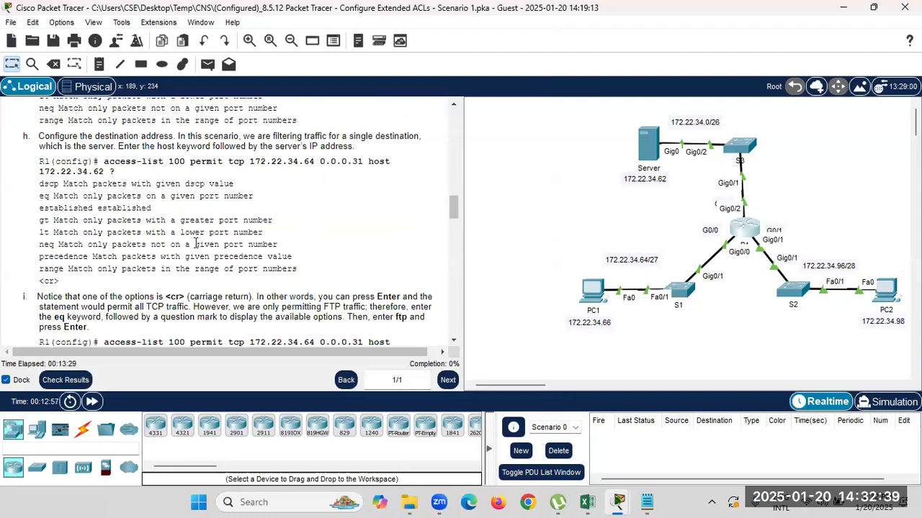
pyautogui.scroll(-10, 194, 243)
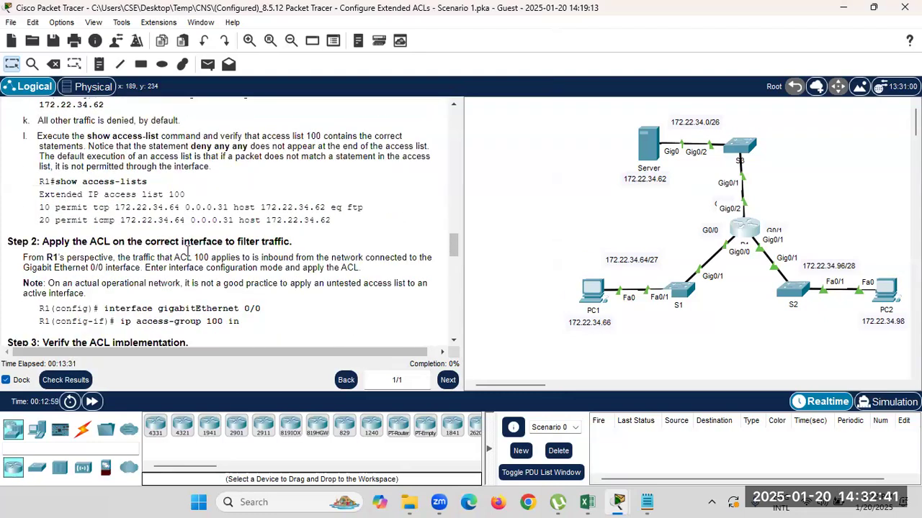
pyautogui.scroll(-3, 189, 252)
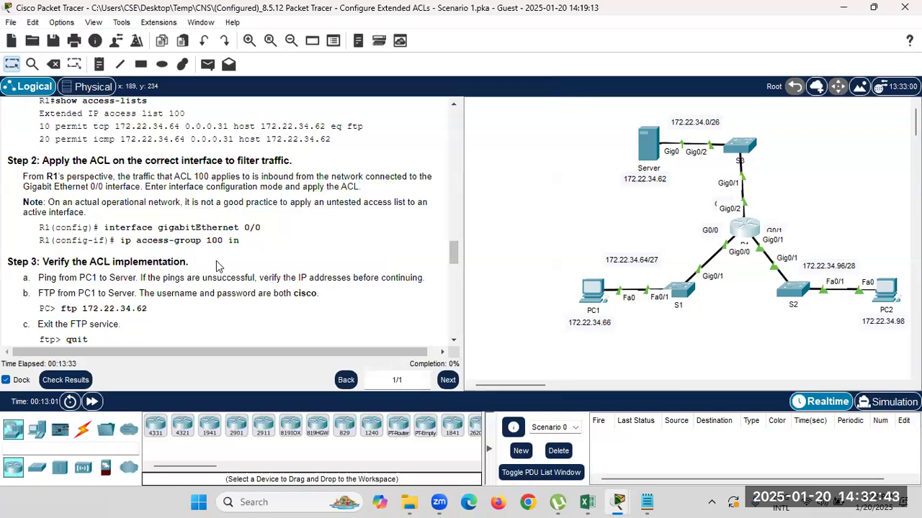
pyautogui.scroll(6, 216, 266)
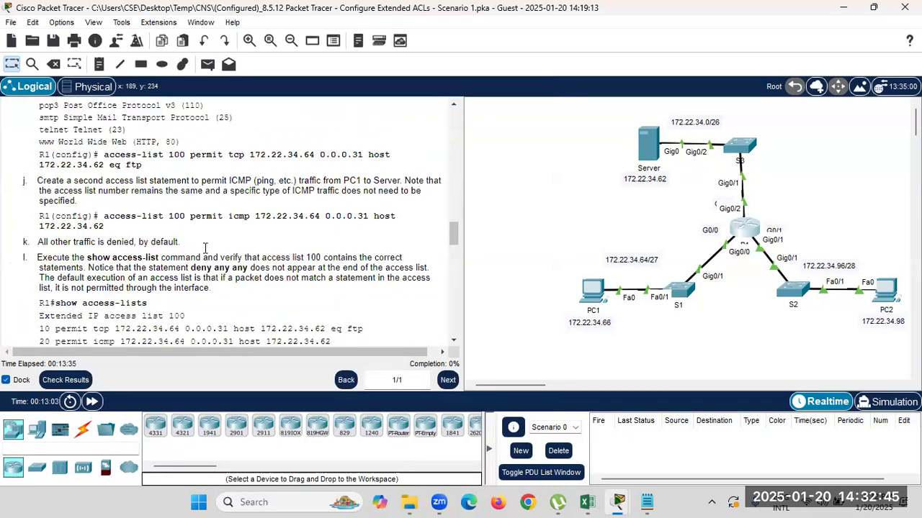
pyautogui.scroll(1, 205, 248)
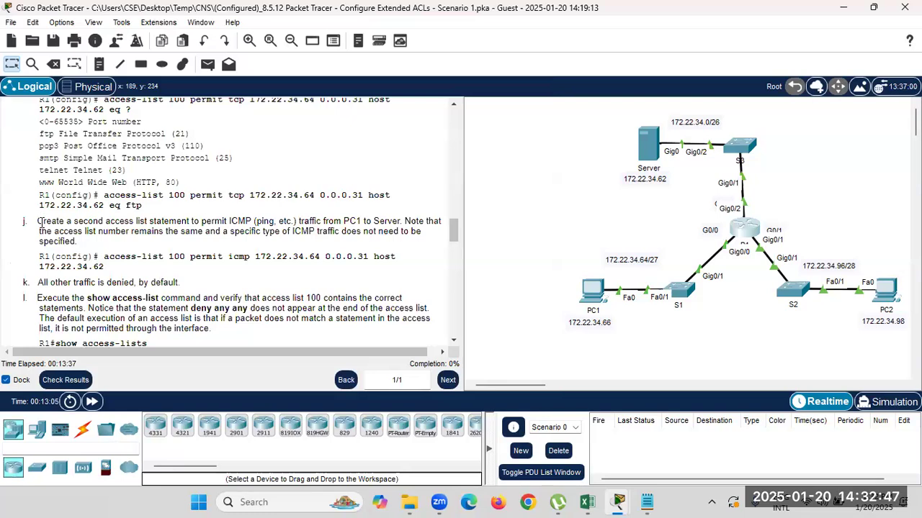
pyautogui.moveTo(42, 222); pyautogui.dragTo(321, 225)
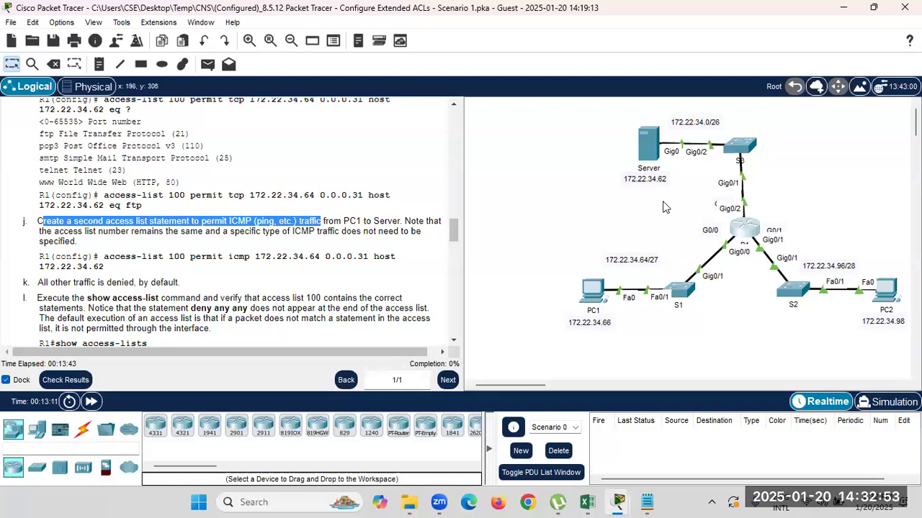
pyautogui.moveTo(657, 154)
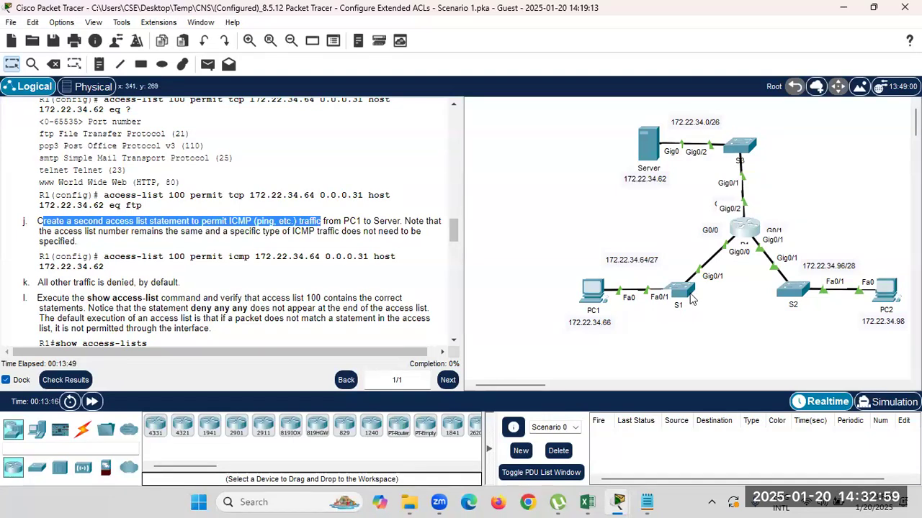
# Start 'access-list 100 permit' on R1 and list the available protocols with ?
pyautogui.click(744, 229)
pyautogui.write('a')
pyautogui.write('c')
pyautogui.press('Tab')
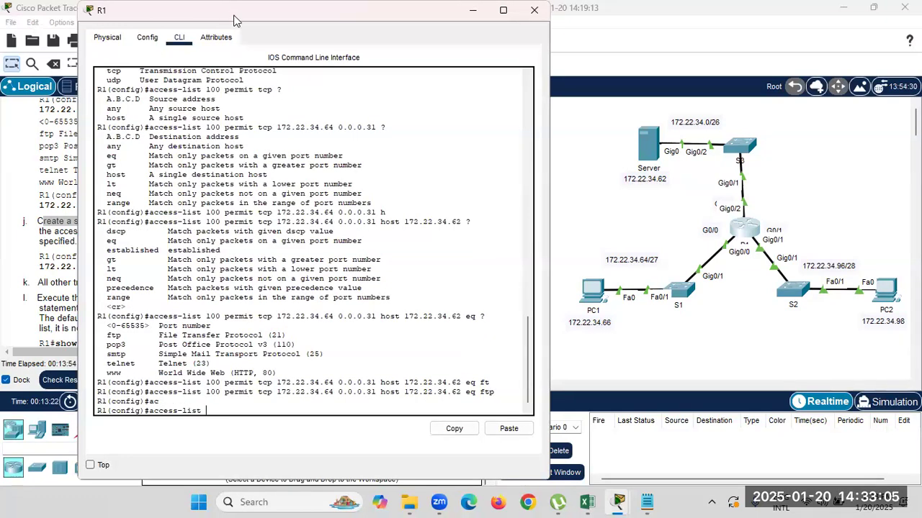
pyautogui.moveTo(233, 21); pyautogui.dragTo(497, 46)
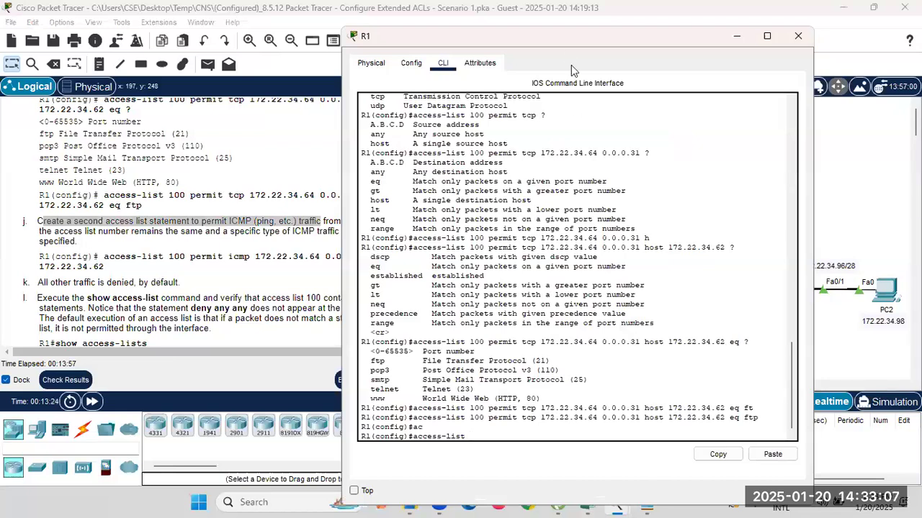
pyautogui.moveTo(562, 36); pyautogui.dragTo(301, 17)
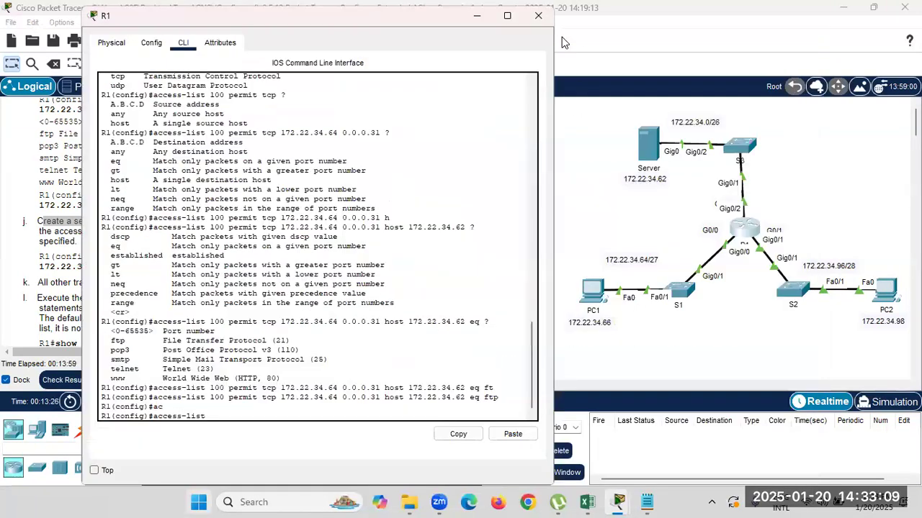
pyautogui.write('100')
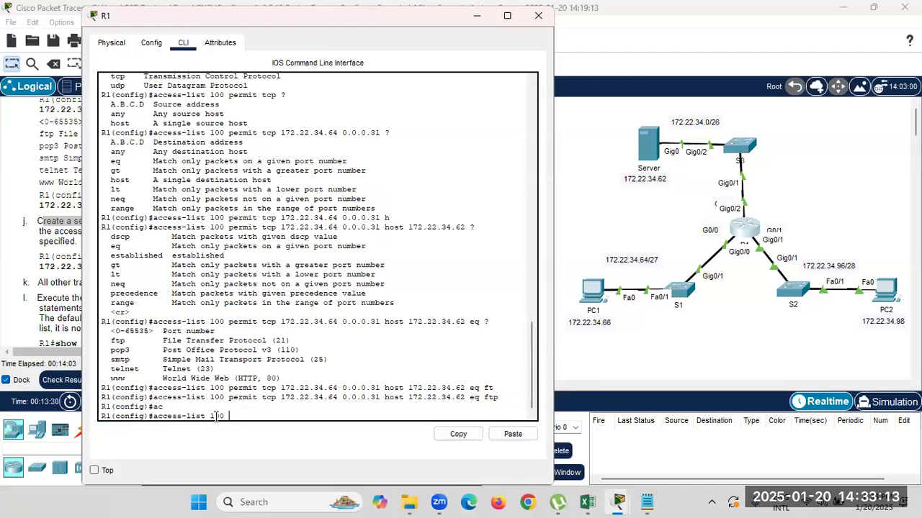
pyautogui.write(' p')
pyautogui.press('Tab')
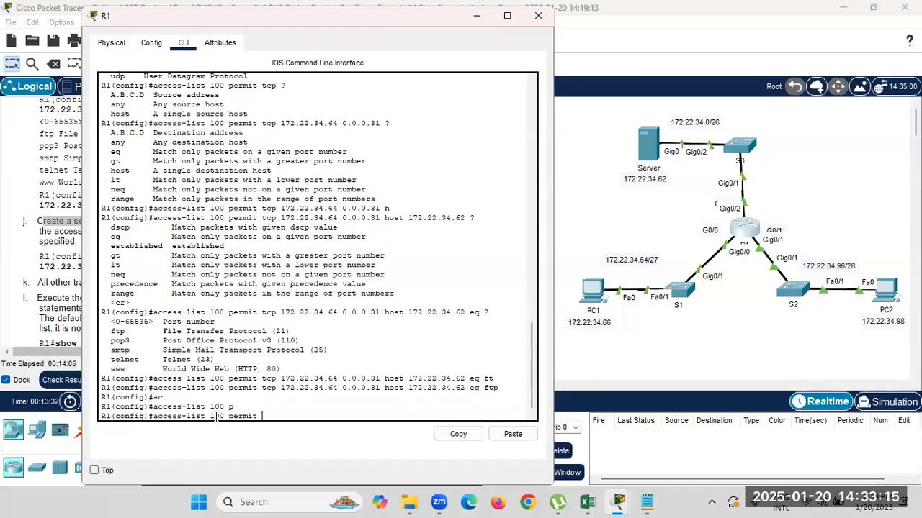
pyautogui.write('?')
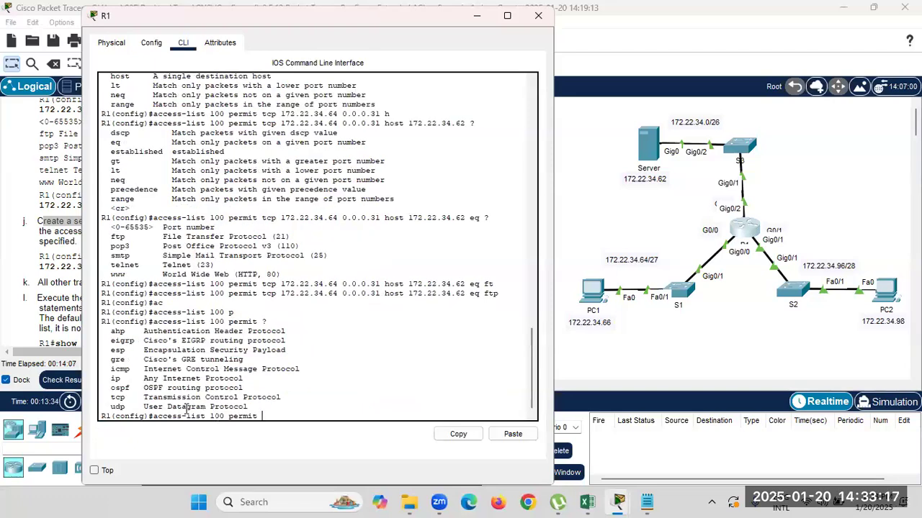
pyautogui.moveTo(111, 369); pyautogui.dragTo(134, 369)
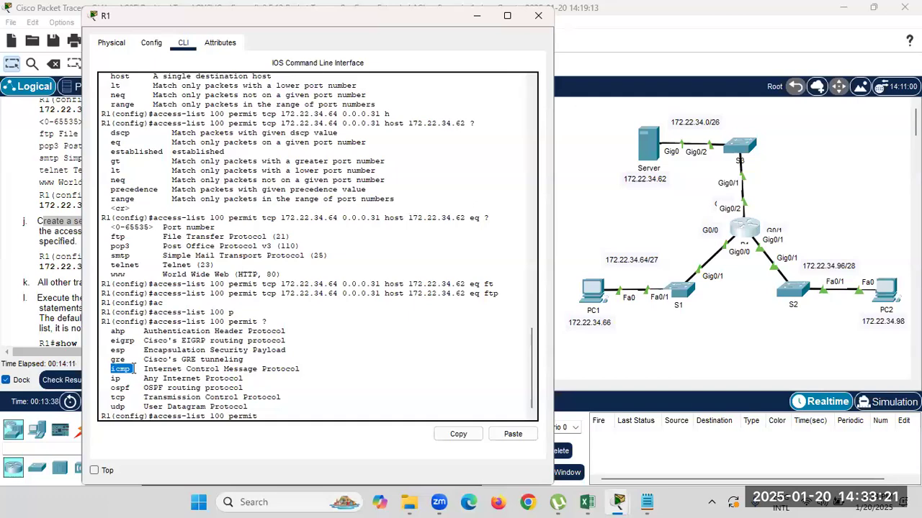
pyautogui.click(266, 418)
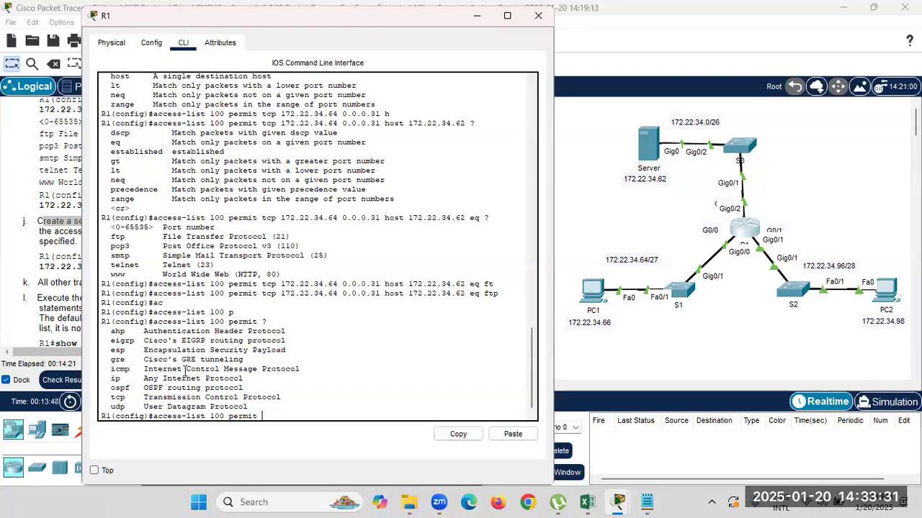
# Finish and enter 'access-list 100 permit icmp 172.22.34.64 0.0.0.31 host 172.22.34.62'.
pyautogui.press('Tab')
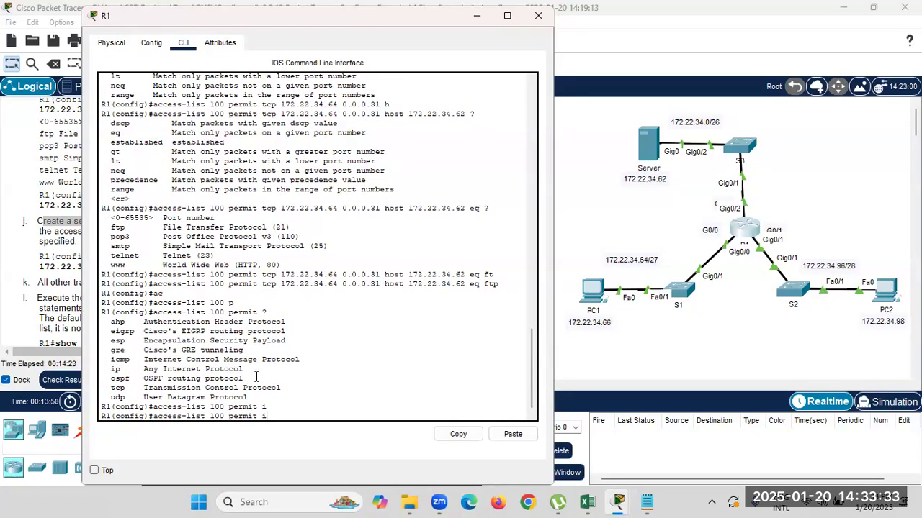
pyautogui.write('c')
pyautogui.press('Tab')
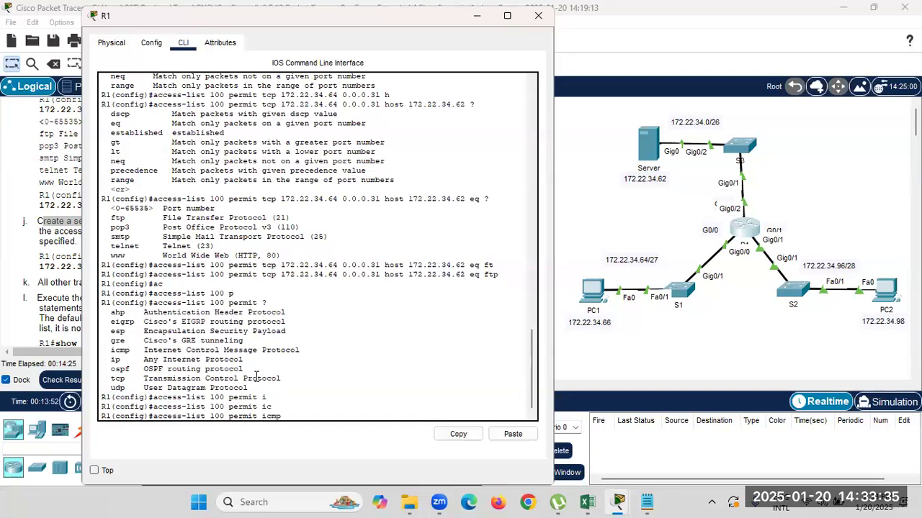
pyautogui.write('?')
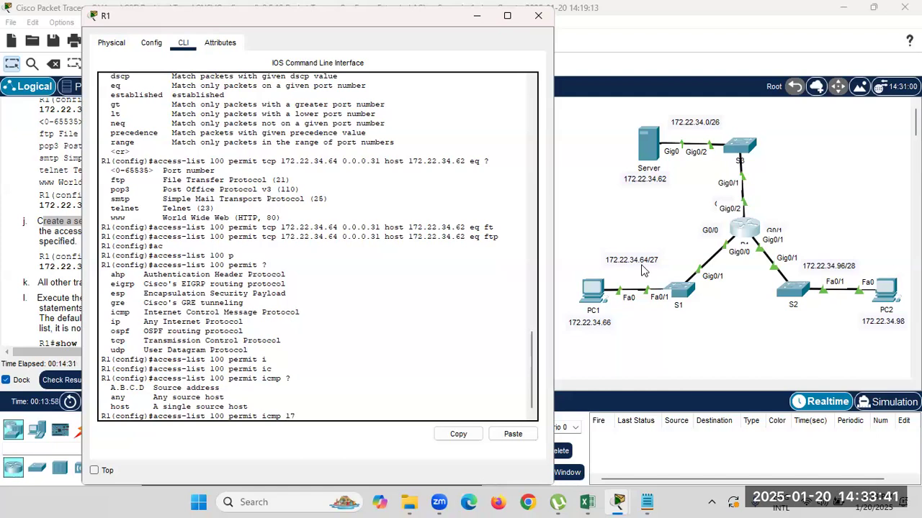
pyautogui.write('172.22.34.64')
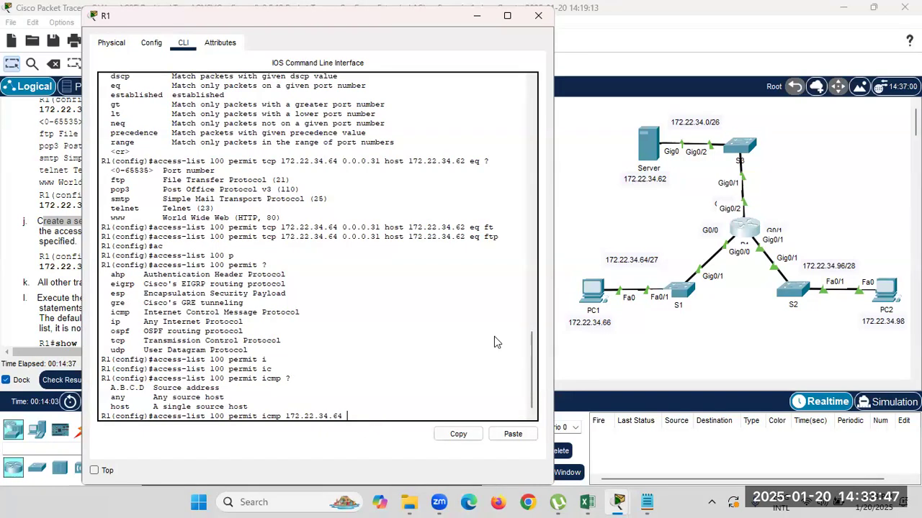
pyautogui.write(' 0.0.0.31 h')
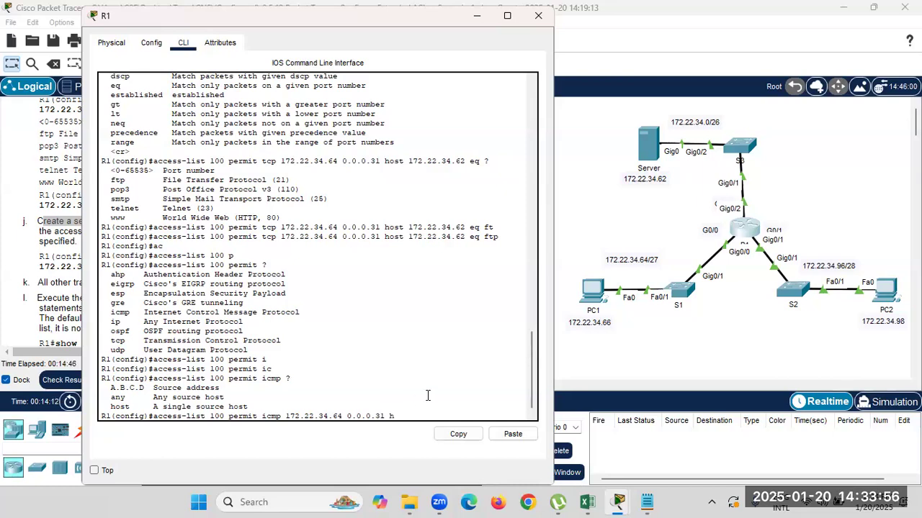
pyautogui.press('Tab')
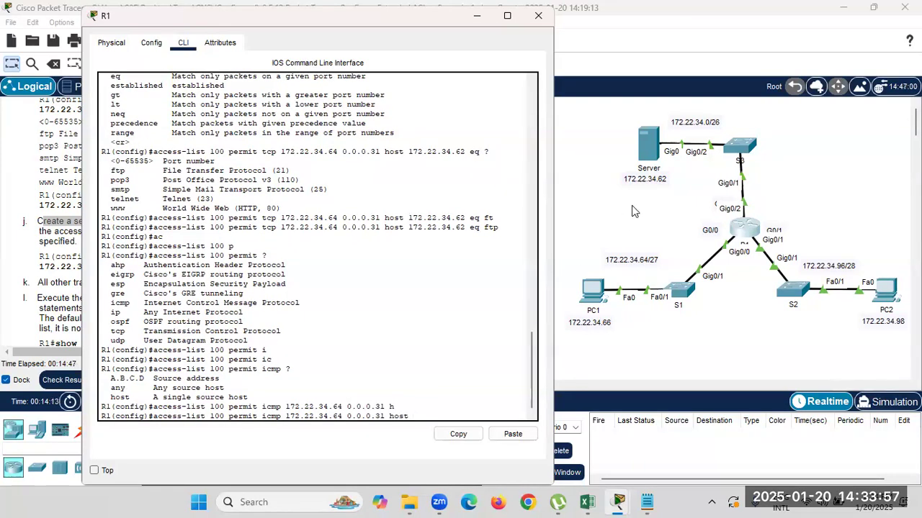
pyautogui.write('172.22.34.62')
pyautogui.doubleClick(279, 417)
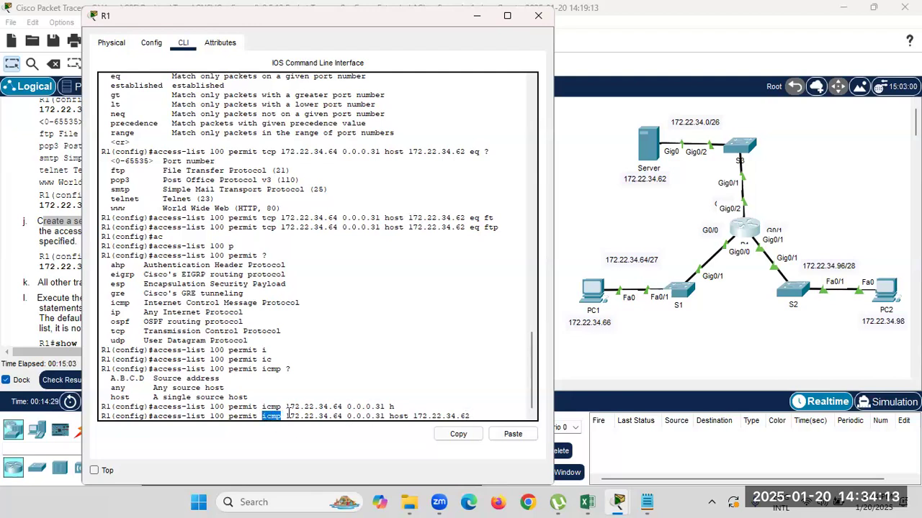
pyautogui.click(474, 415)
pyautogui.press('Return')
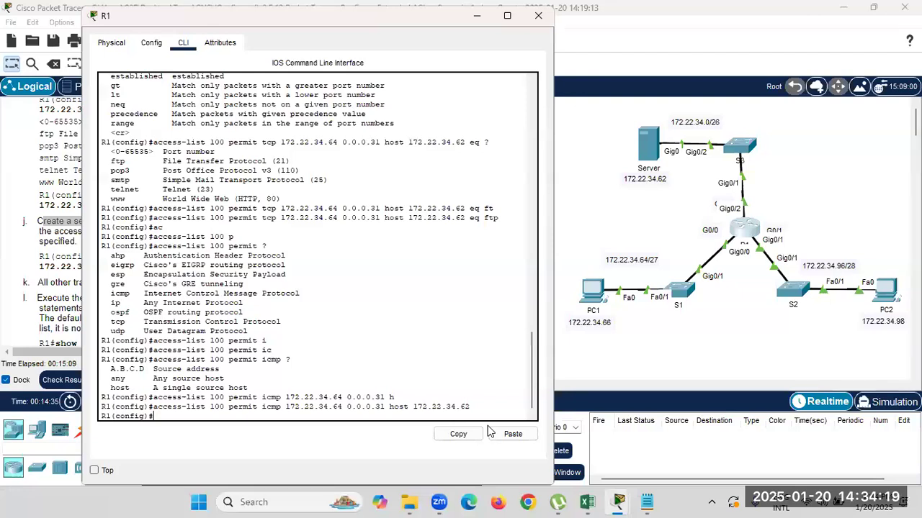
# Exit configuration mode on R1 and run show access-lists.
pyautogui.moveTo(470, 407); pyautogui.dragTo(151, 407)
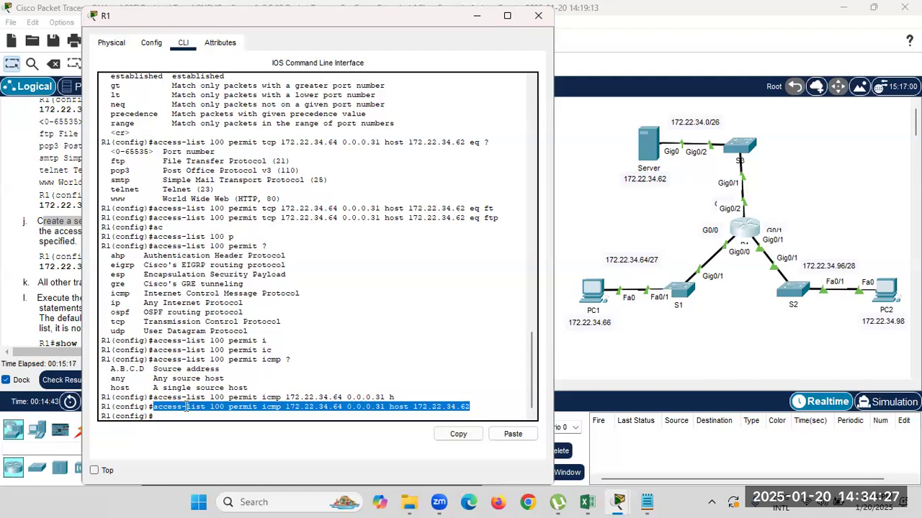
pyautogui.click(187, 416)
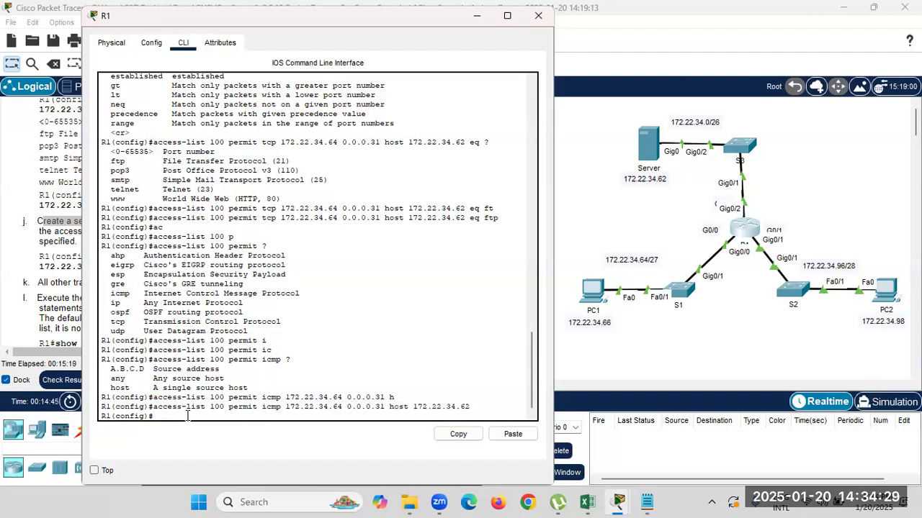
pyautogui.write('exit')
pyautogui.press('Return')
pyautogui.press('Return')
pyautogui.write('show ac')
pyautogui.press('Tab')
pyautogui.press('Return')
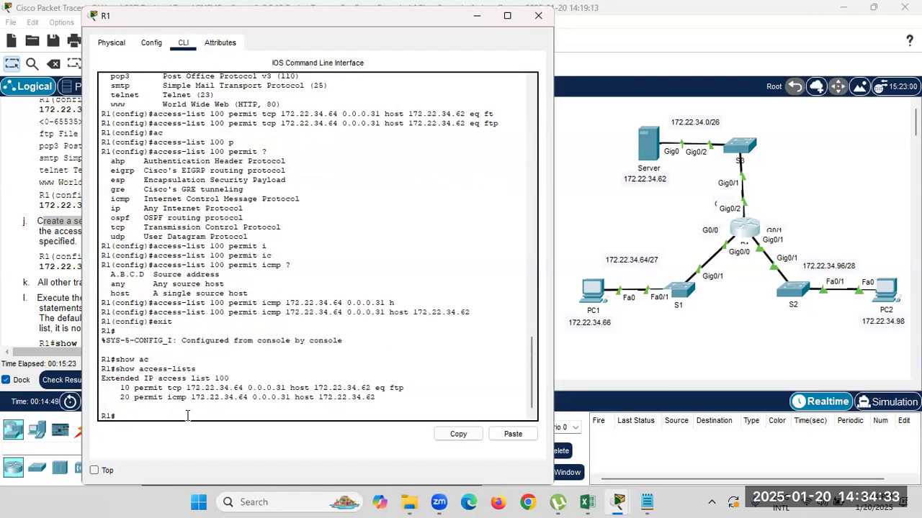
# Review extended list 100: entry 10 permits tcp eq ftp, entry 20 permits icmp.
pyautogui.moveTo(103, 380); pyautogui.dragTo(229, 380)
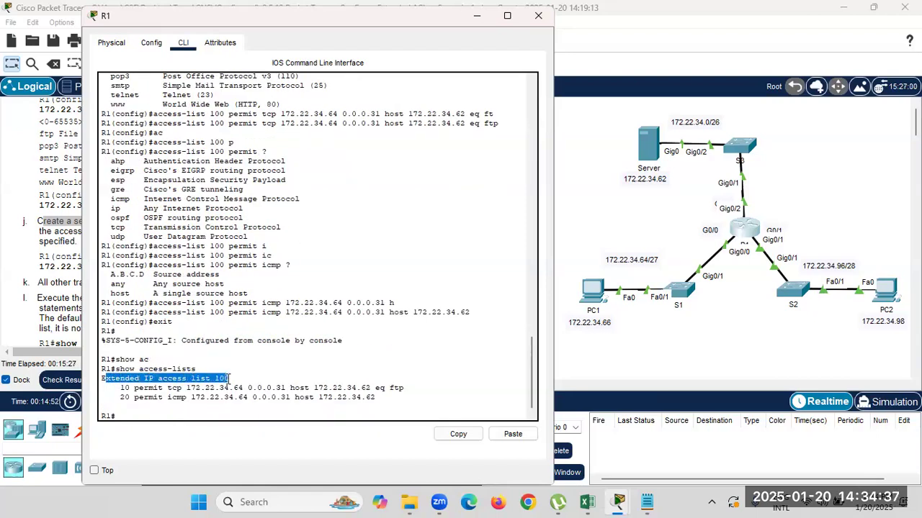
pyautogui.moveTo(140, 388); pyautogui.dragTo(405, 388)
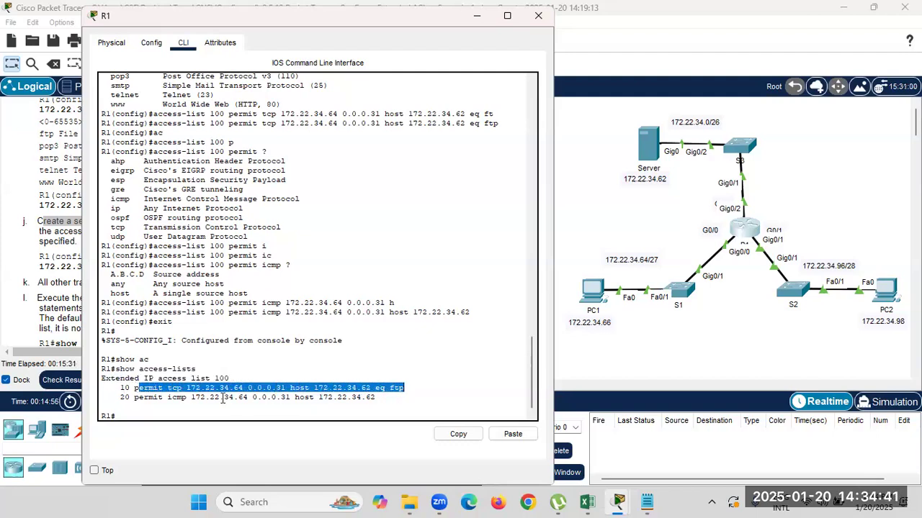
pyautogui.moveTo(134, 397); pyautogui.dragTo(364, 404)
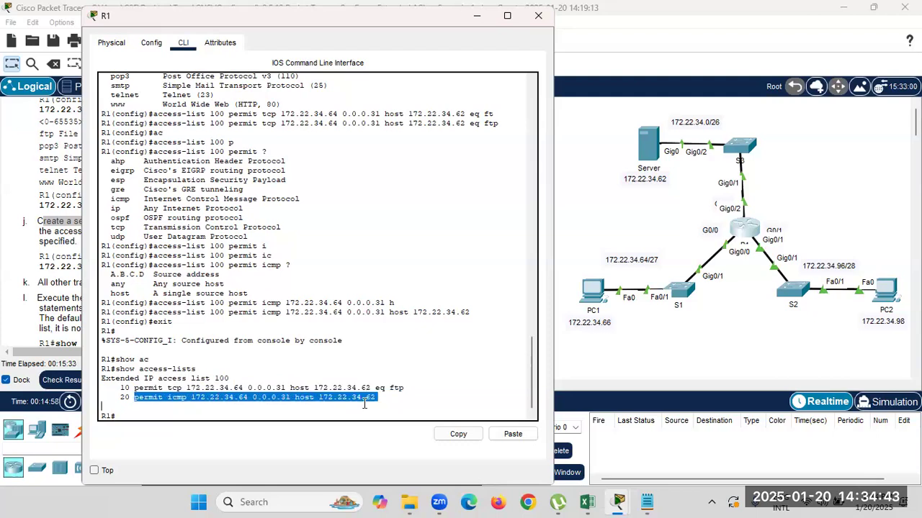
pyautogui.click(278, 408)
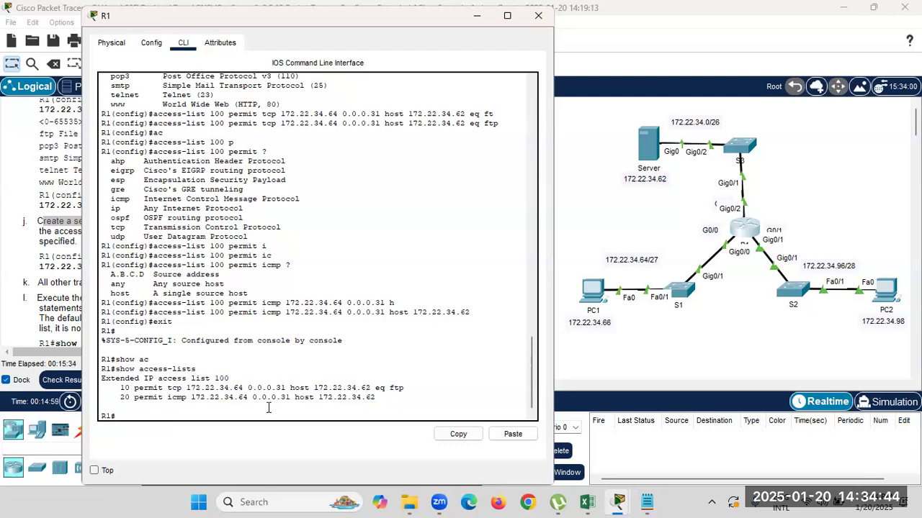
pyautogui.doubleClick(176, 388)
pyautogui.moveTo(405, 388); pyautogui.dragTo(383, 390)
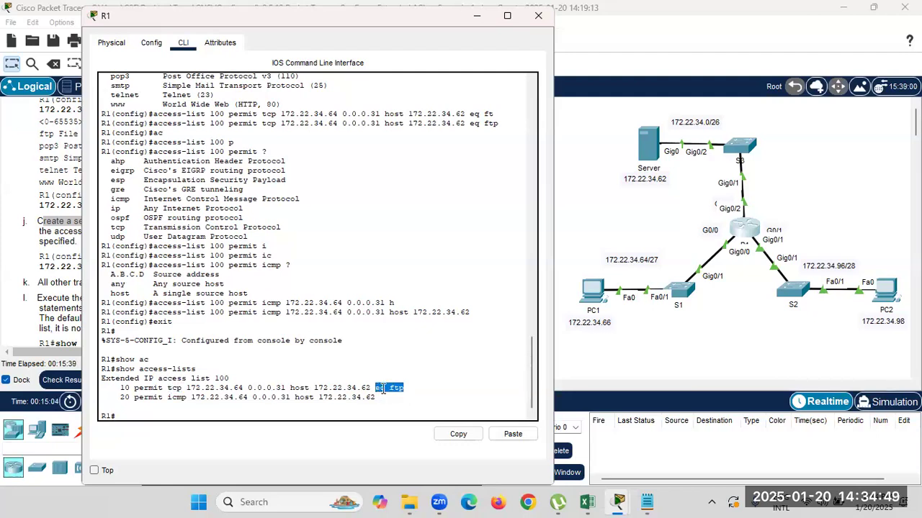
pyautogui.doubleClick(175, 400)
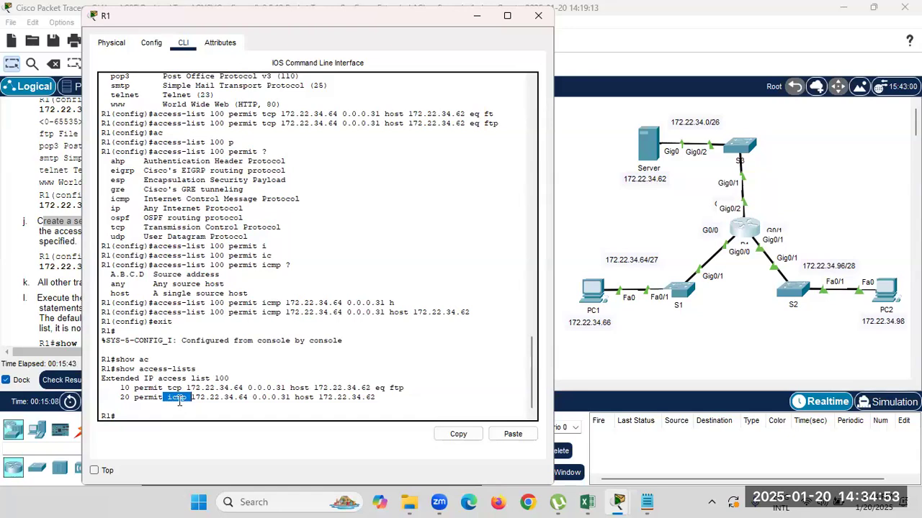
pyautogui.click(173, 415)
# Enter global configuration on R1 and select interface g0/0.
pyautogui.click(748, 236)
pyautogui.write('con')
pyautogui.press('Tab')
pyautogui.write('f')
pyautogui.press('Tab')
pyautogui.write('t')
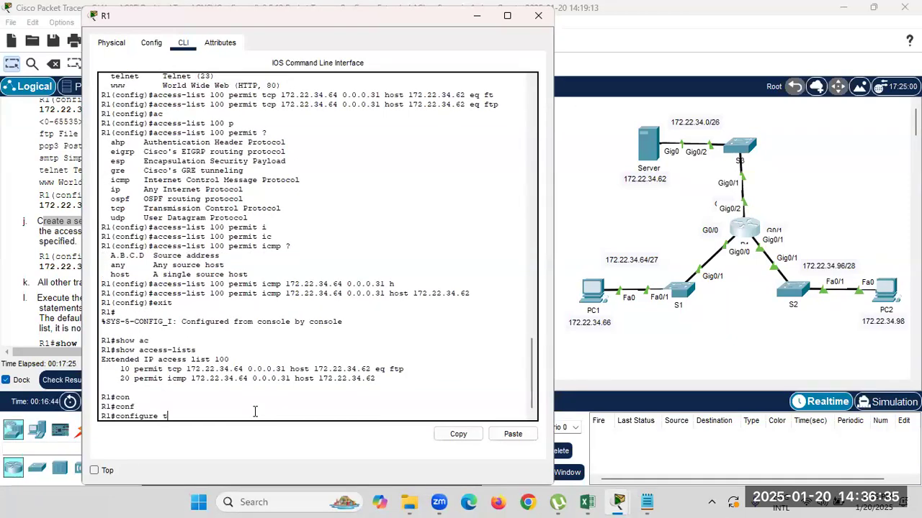
pyautogui.press('Return')
pyautogui.write('inte')
pyautogui.press('Tab')
pyautogui.write('g0/0')
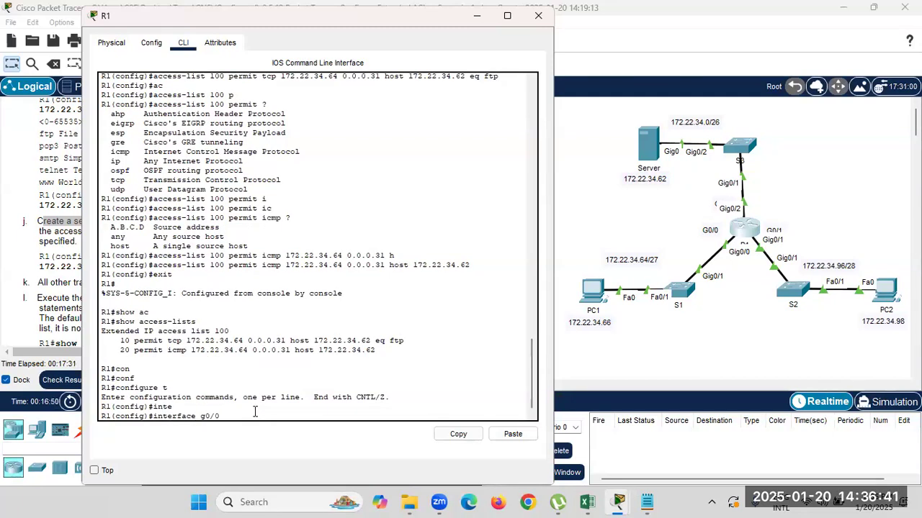
pyautogui.press('Return')
# Apply 'ip access-group 100 in' on g0/0, then enter no shutdown.
pyautogui.write('ip ac')
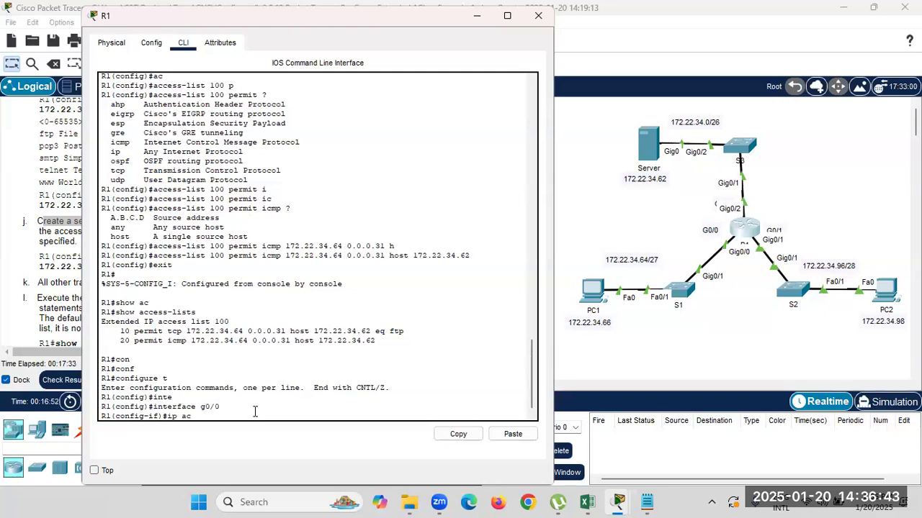
pyautogui.press('Tab')
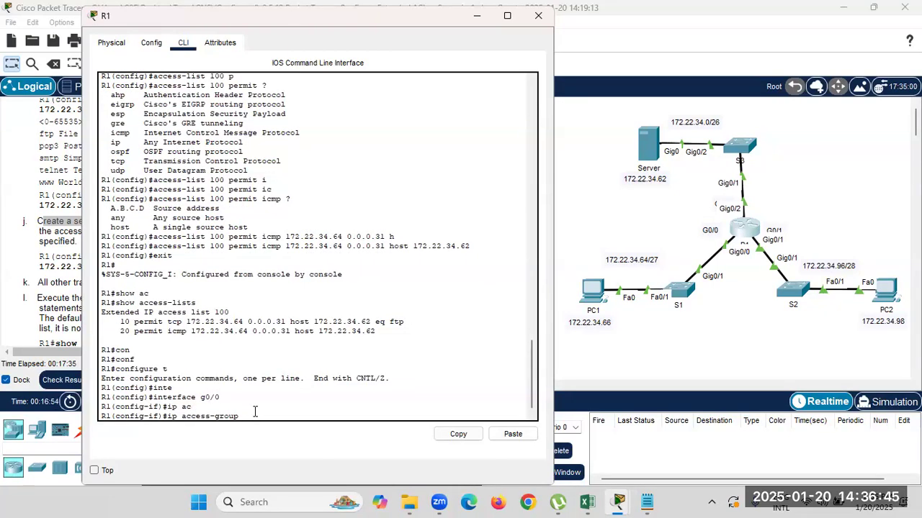
pyautogui.write('100')
pyautogui.write(' ?')
pyautogui.write('in')
pyautogui.press('Return')
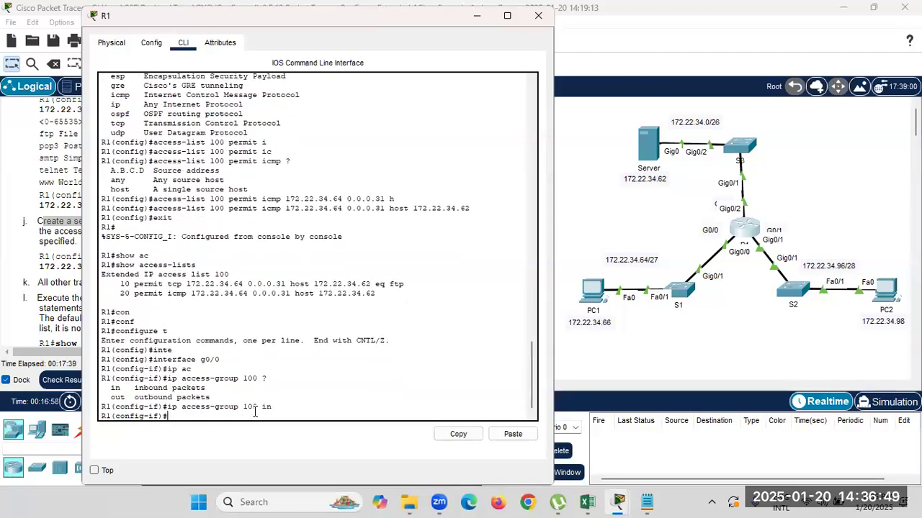
pyautogui.write('no sh')
pyautogui.press('Tab')
pyautogui.press('Return')
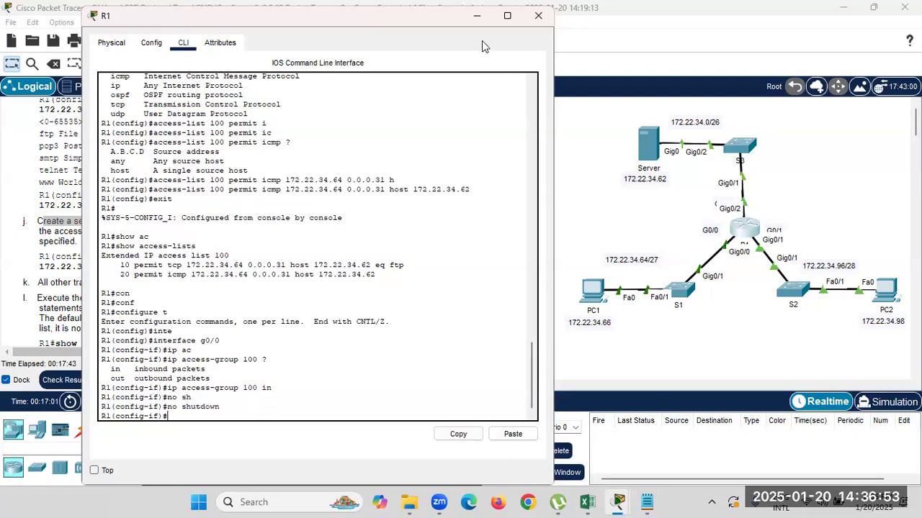
# Close R1 and check results: 50/100, with ACL 100 and g0/0 inbound access-group correct.
pyautogui.click(477, 15)
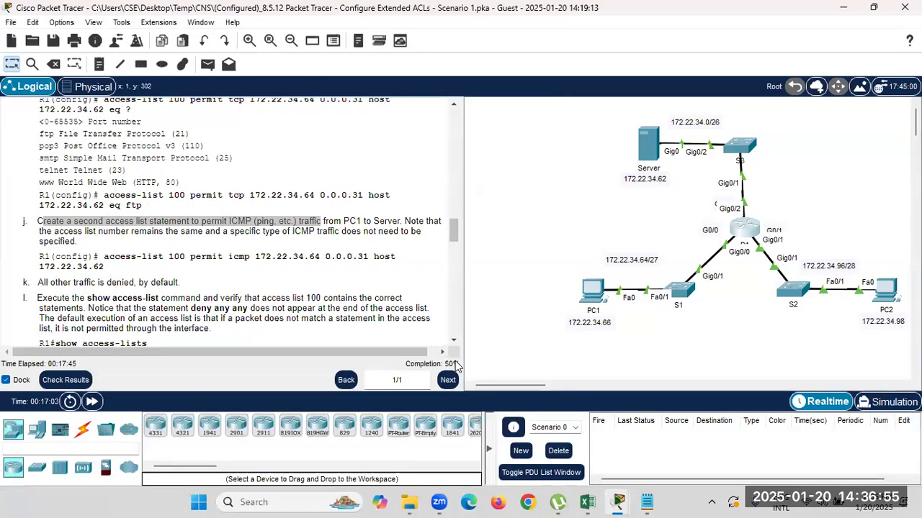
pyautogui.click(65, 380)
pyautogui.click(124, 96)
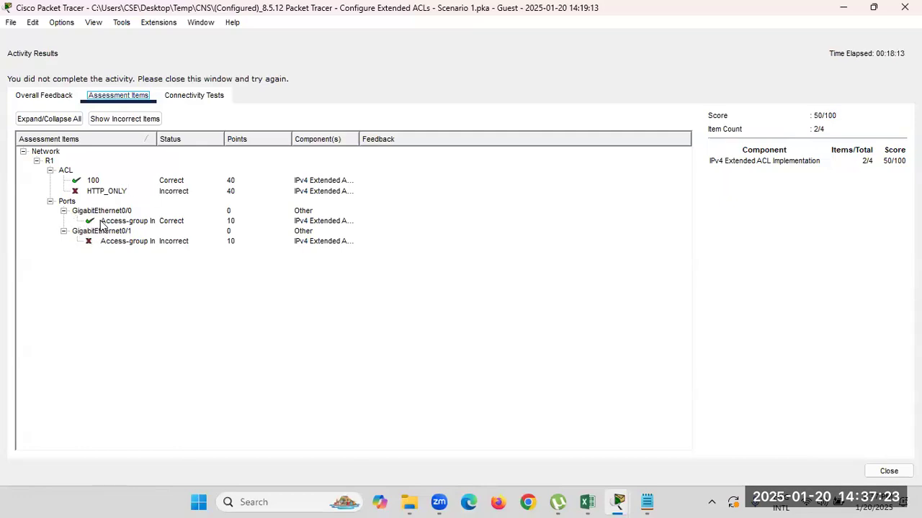
pyautogui.click(844, 7)
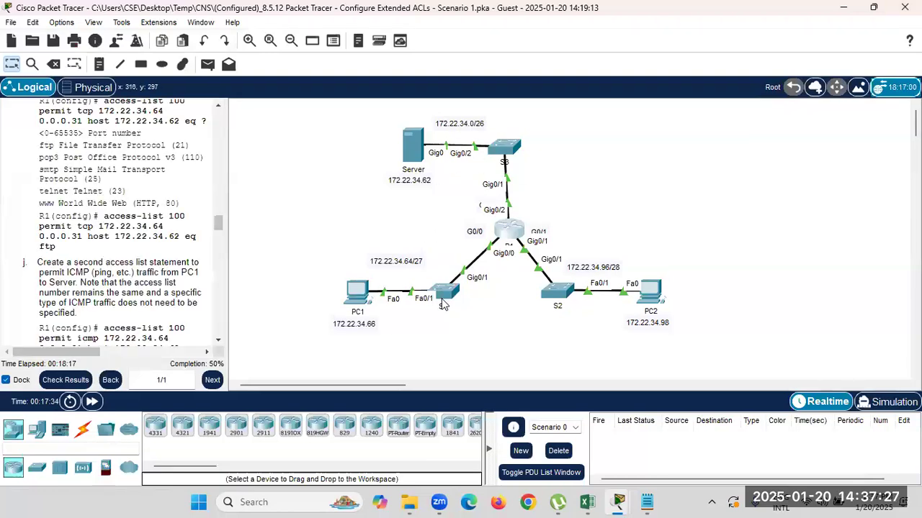
# Open PC1's device window.
pyautogui.moveTo(443, 305)
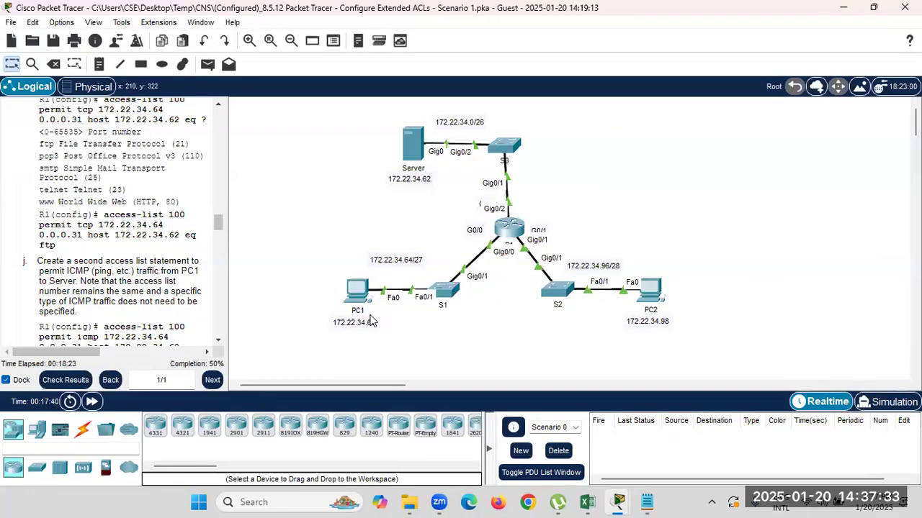
pyautogui.click(360, 292)
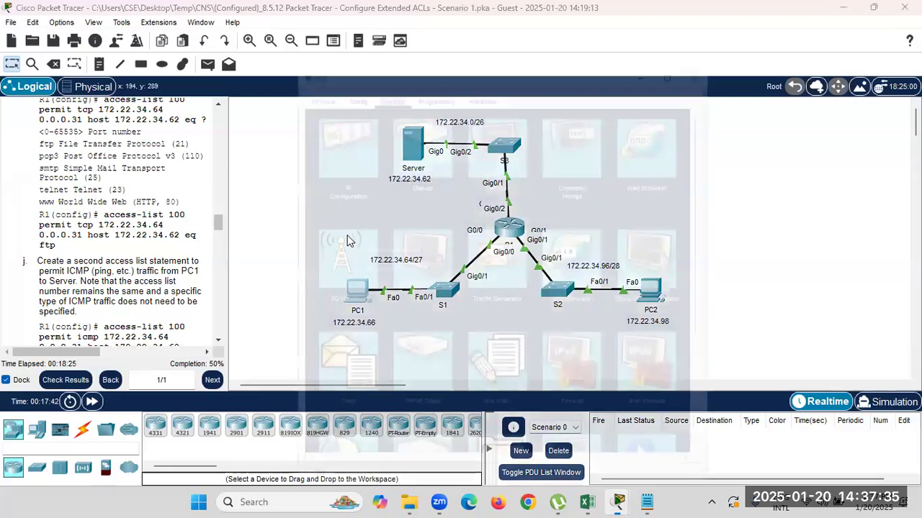
pyautogui.moveTo(423, 55); pyautogui.dragTo(553, 32)
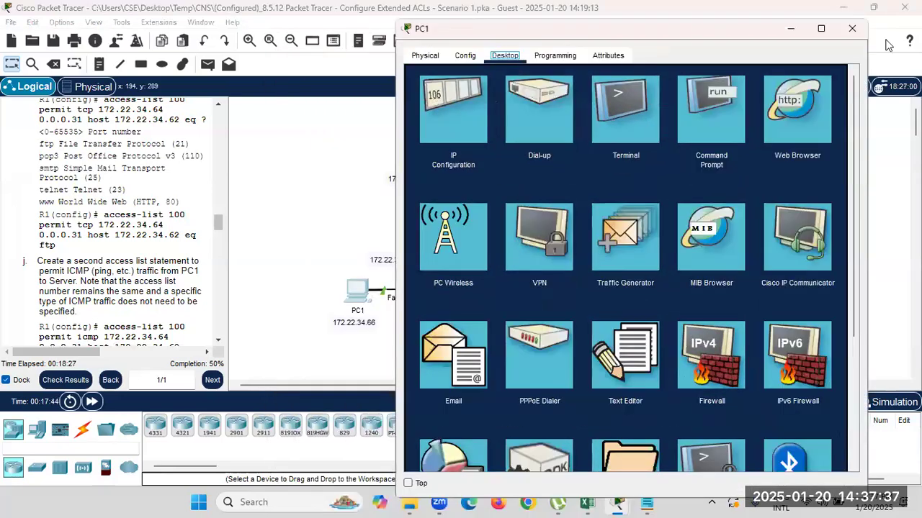
pyautogui.click(838, 22)
pyautogui.click(364, 289)
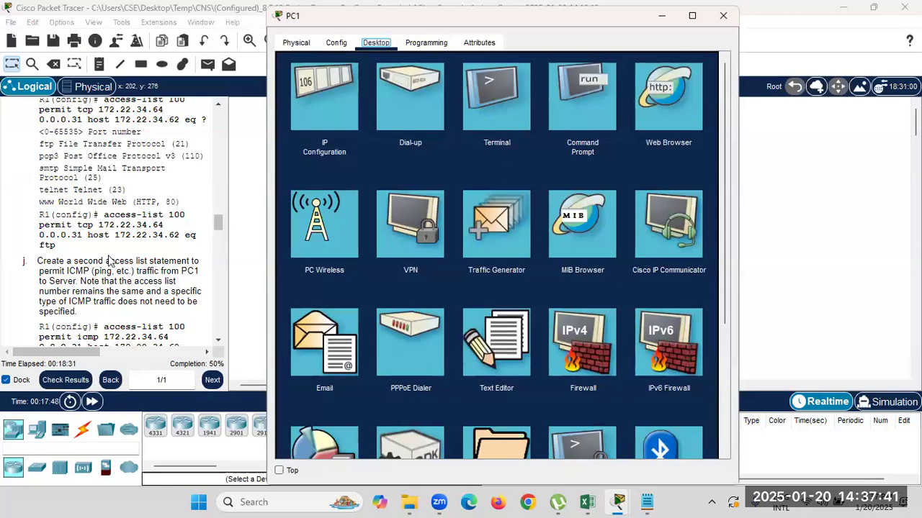
# Scroll the instructions to Step 2 and highlight the interface command.
pyautogui.scroll(-1, 185, 270)
pyautogui.scroll(-7, 185, 270)
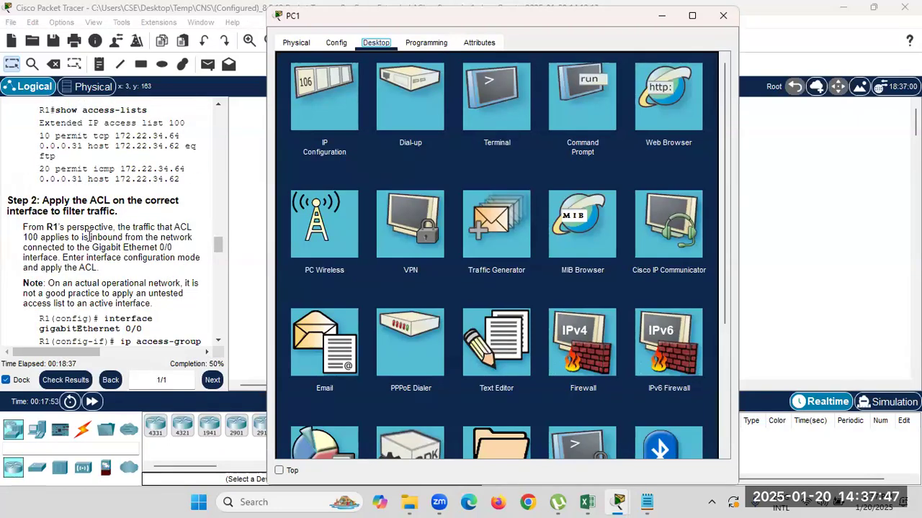
pyautogui.scroll(-1, 99, 263)
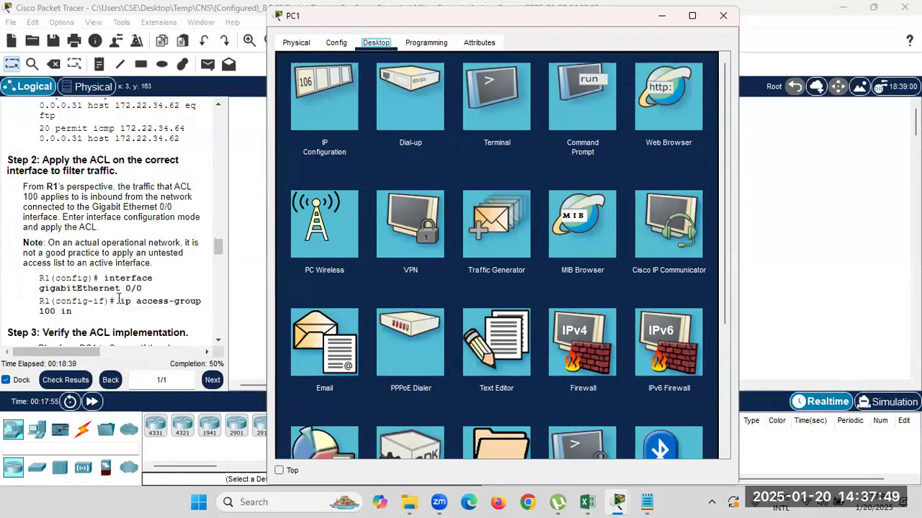
pyautogui.click(119, 300)
pyautogui.moveTo(105, 278); pyautogui.dragTo(226, 288)
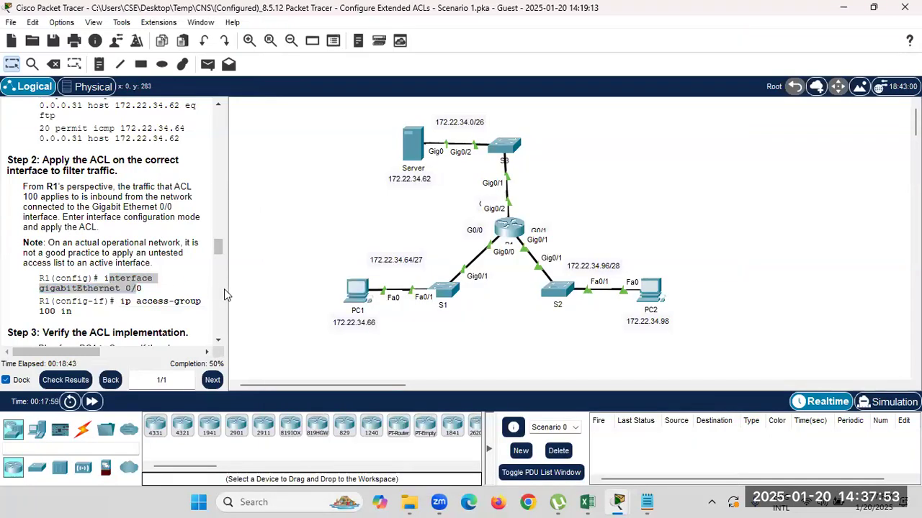
# Widen the instructions pane and scroll down to Step 3, Verify the ACL implementation.
pyautogui.moveTo(226, 288); pyautogui.dragTo(459, 290)
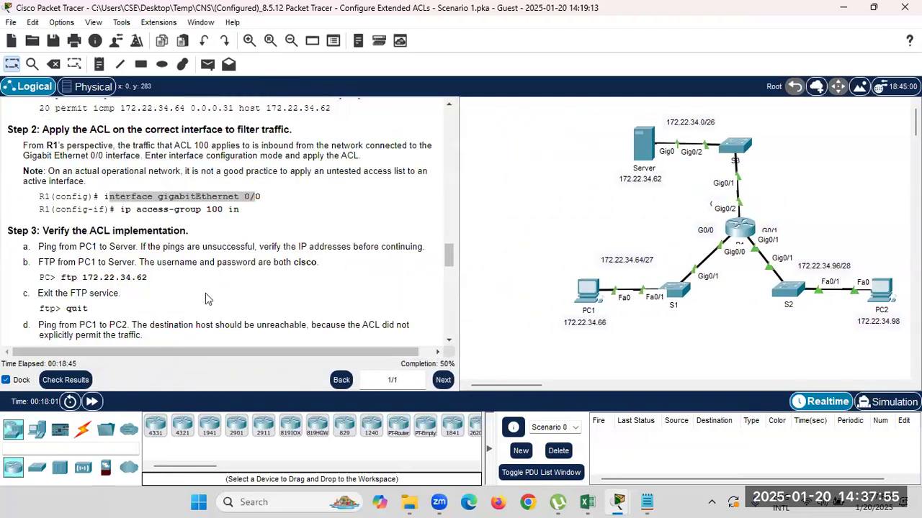
pyautogui.click(144, 198)
pyautogui.moveTo(146, 196); pyautogui.dragTo(275, 199)
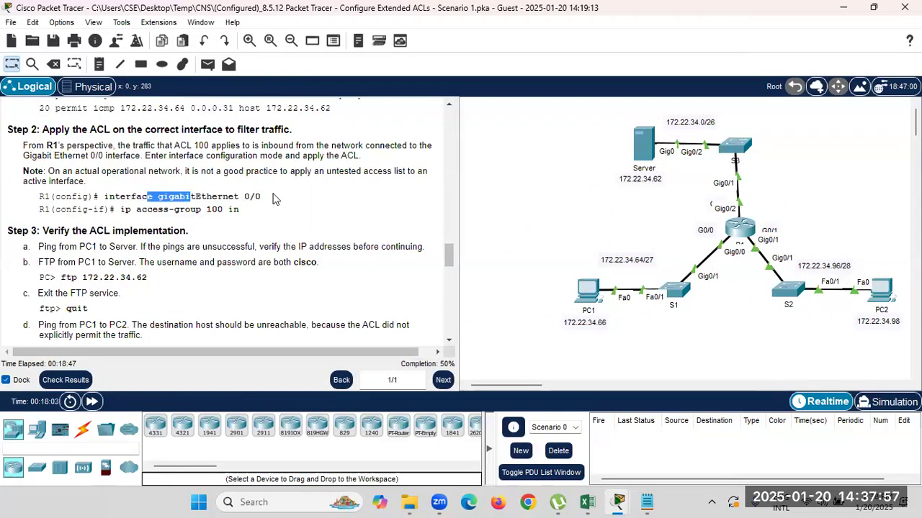
pyautogui.moveTo(179, 211); pyautogui.dragTo(243, 214)
pyautogui.scroll(-1, 153, 278)
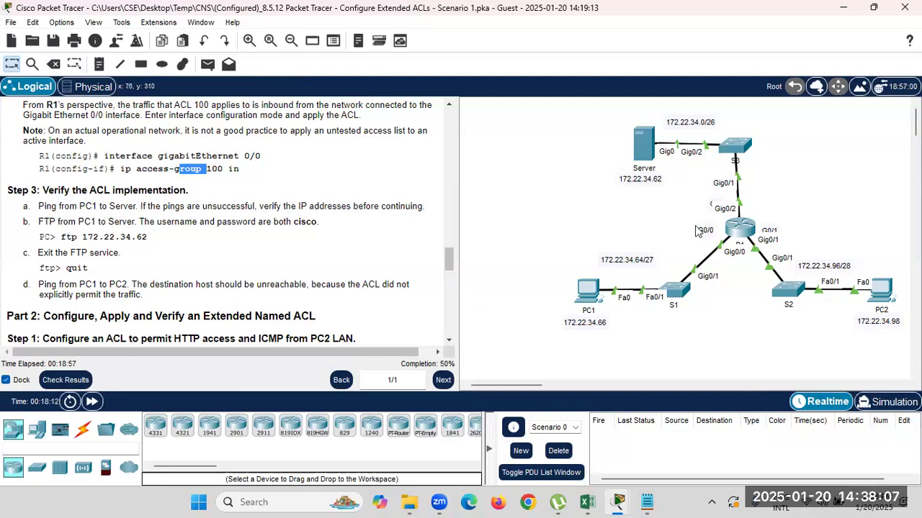
pyautogui.click(587, 290)
# Ping 172.22.34.62 twice from PC1's Command Prompt; the second run gets all four replies.
pyautogui.click(575, 105)
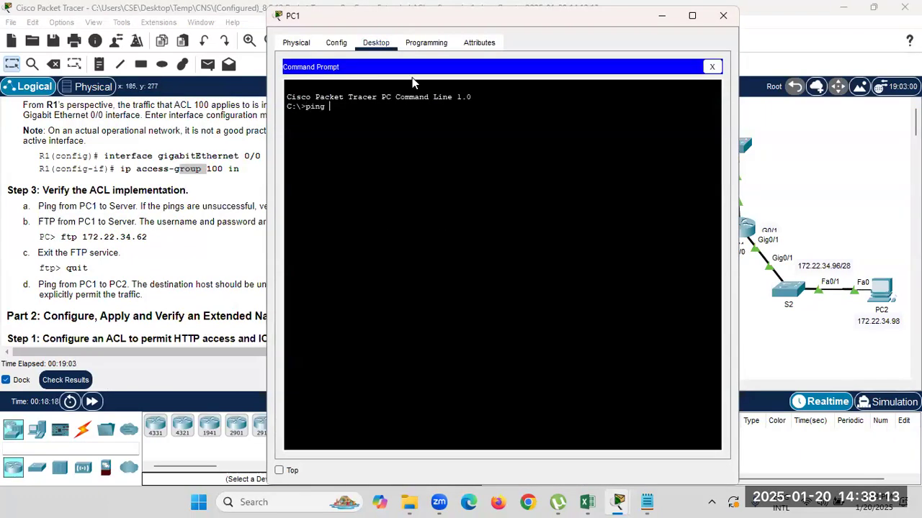
pyautogui.moveTo(489, 19); pyautogui.dragTo(477, 22)
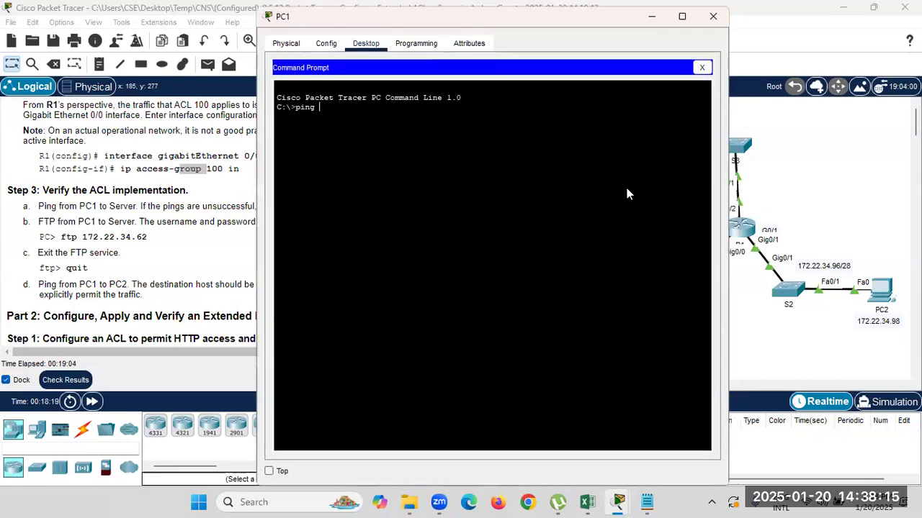
pyautogui.moveTo(547, 17); pyautogui.dragTo(403, 28)
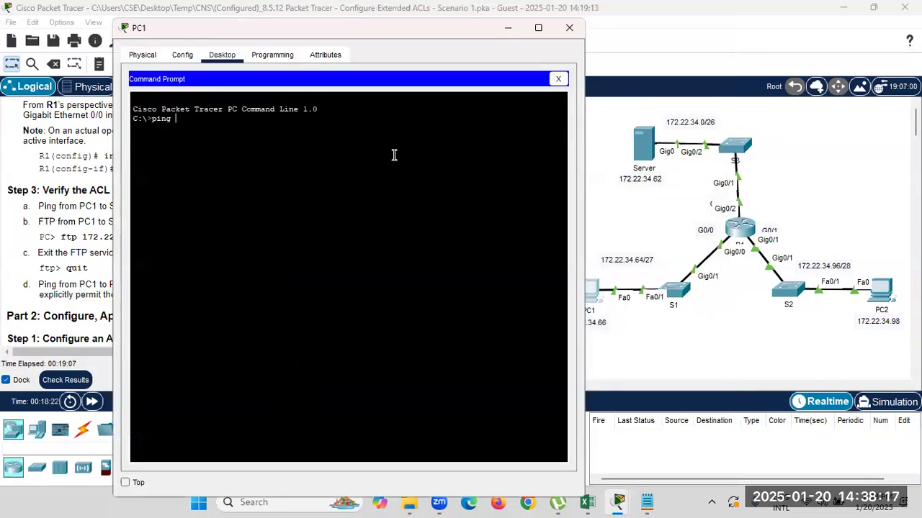
pyautogui.write('172.22.34.62')
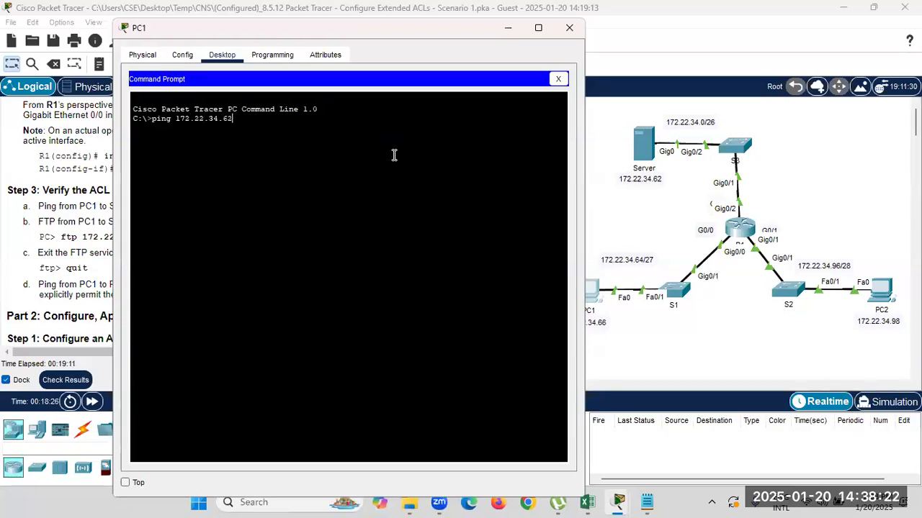
pyautogui.press('Return')
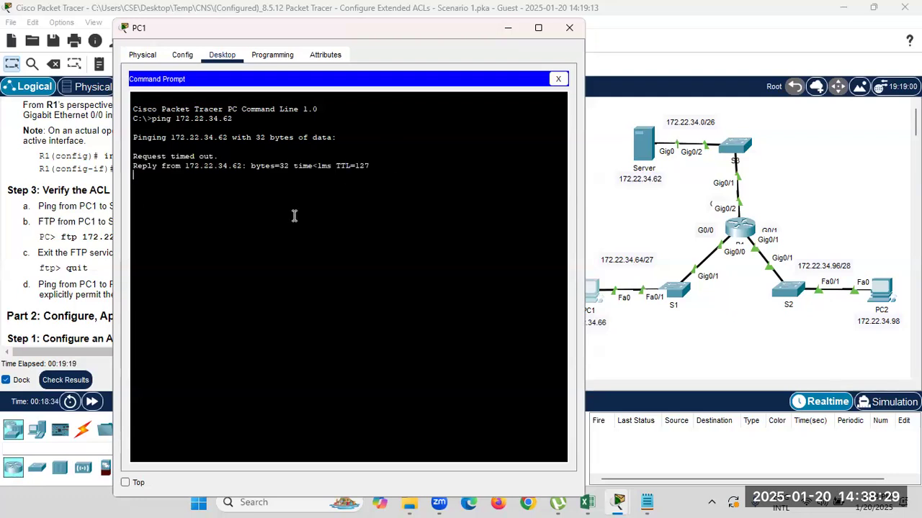
pyautogui.press('Up')
pyautogui.press('Return')
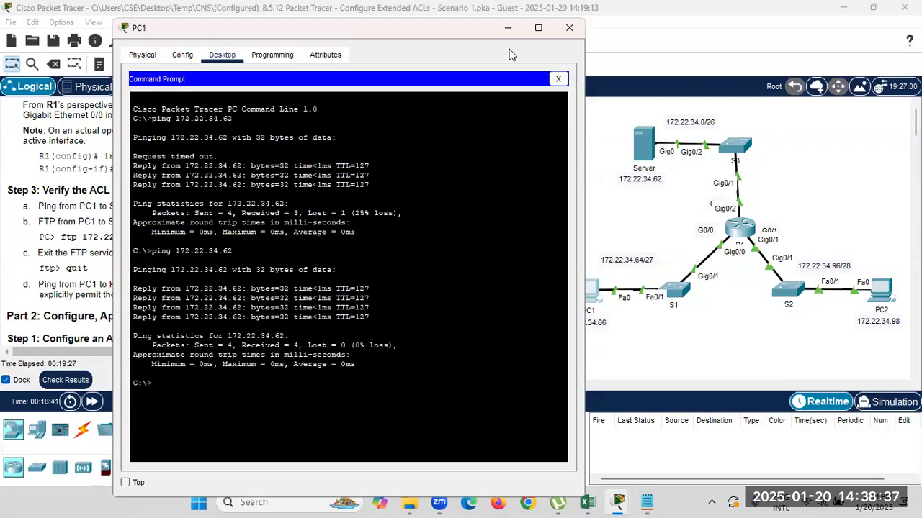
# Close PC1's command prompt and read the FTP login credentials note in the instructions.
pyautogui.click(558, 79)
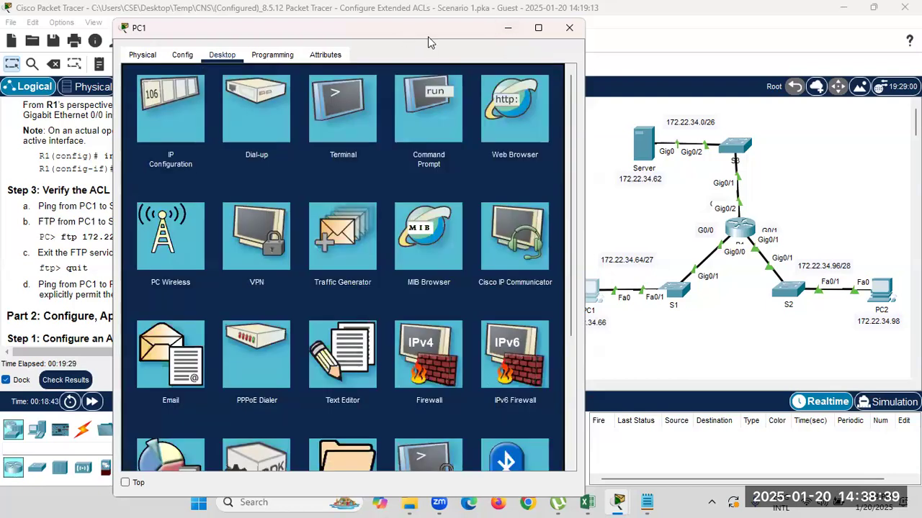
pyautogui.moveTo(429, 36); pyautogui.dragTo(715, 47)
pyautogui.click(56, 234)
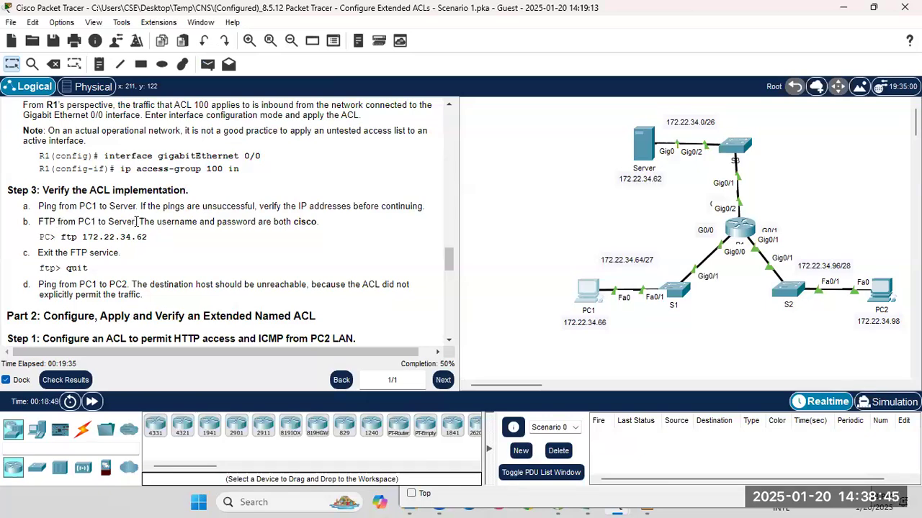
pyautogui.moveTo(137, 222); pyautogui.dragTo(319, 222)
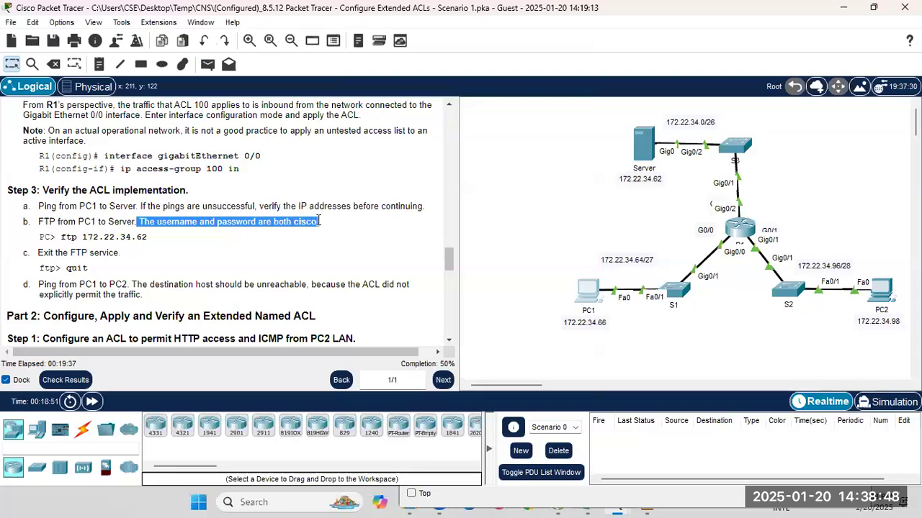
pyautogui.doubleClick(317, 224)
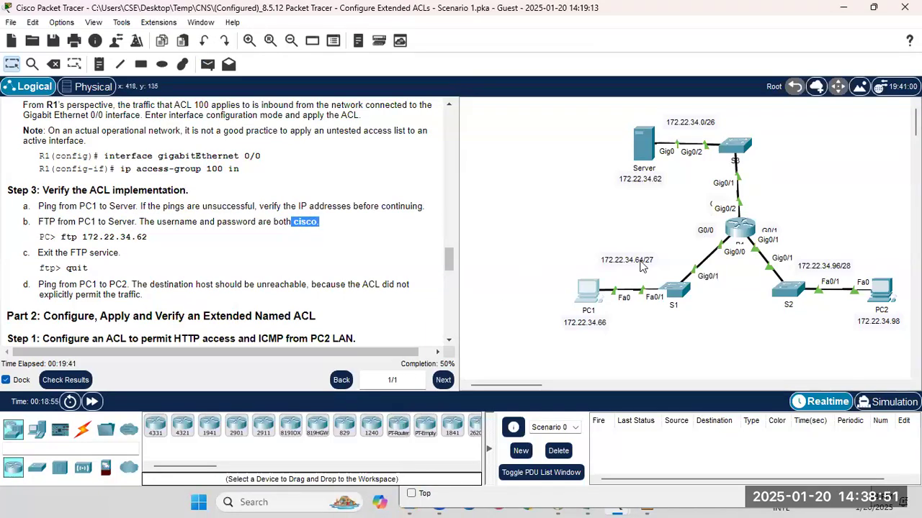
# Run ftp 172.22.34.62 from PC1's command prompt and log in to the server.
pyautogui.click(588, 295)
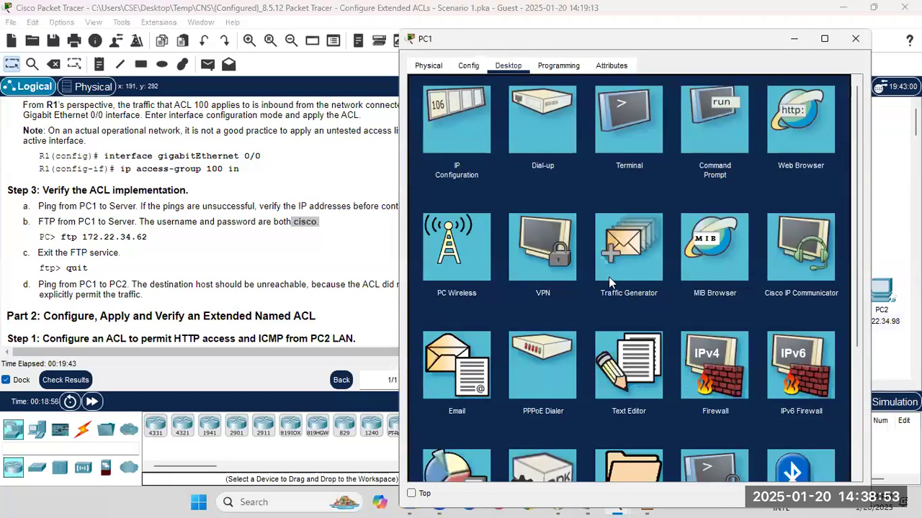
pyautogui.click(718, 159)
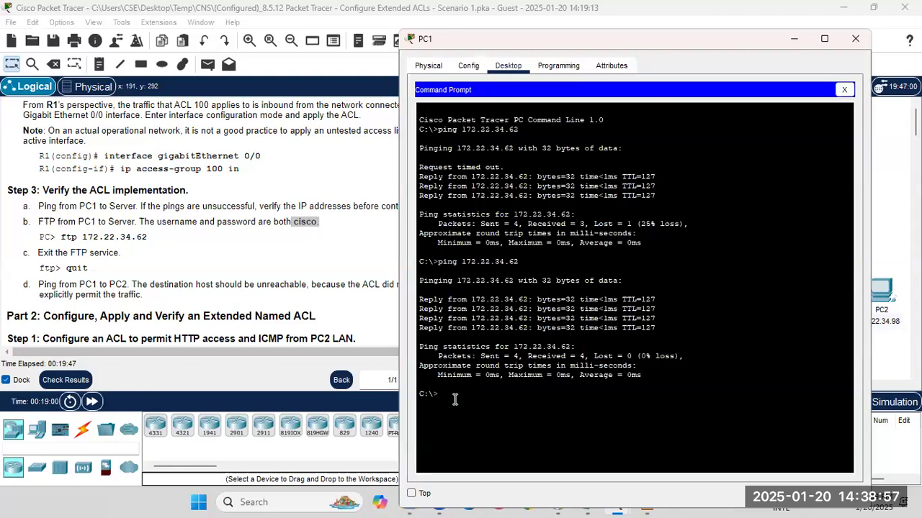
pyautogui.write('ftp')
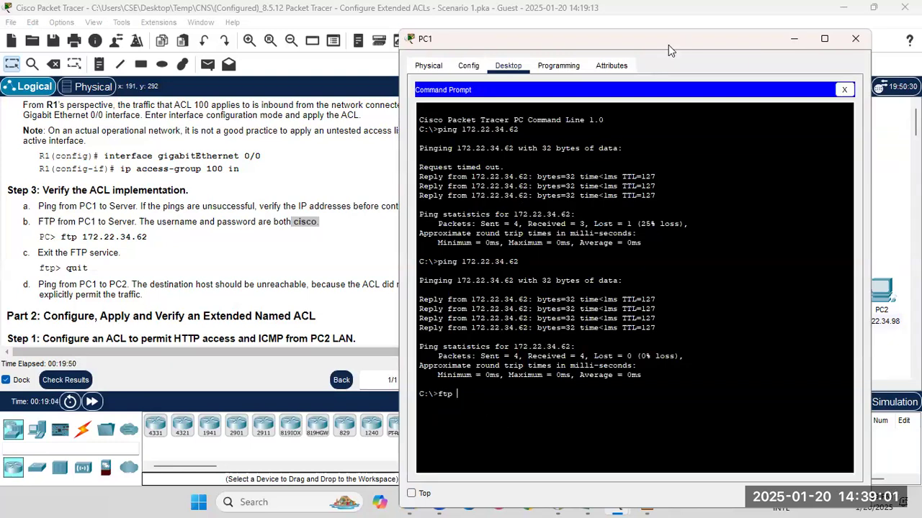
pyautogui.moveTo(668, 49); pyautogui.dragTo(319, 67)
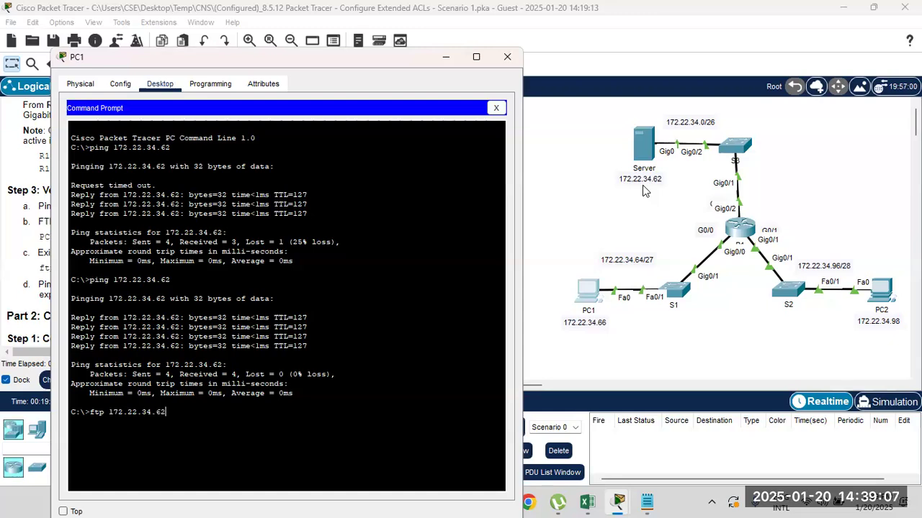
pyautogui.write('172.22.34.62')
pyautogui.press('Return')
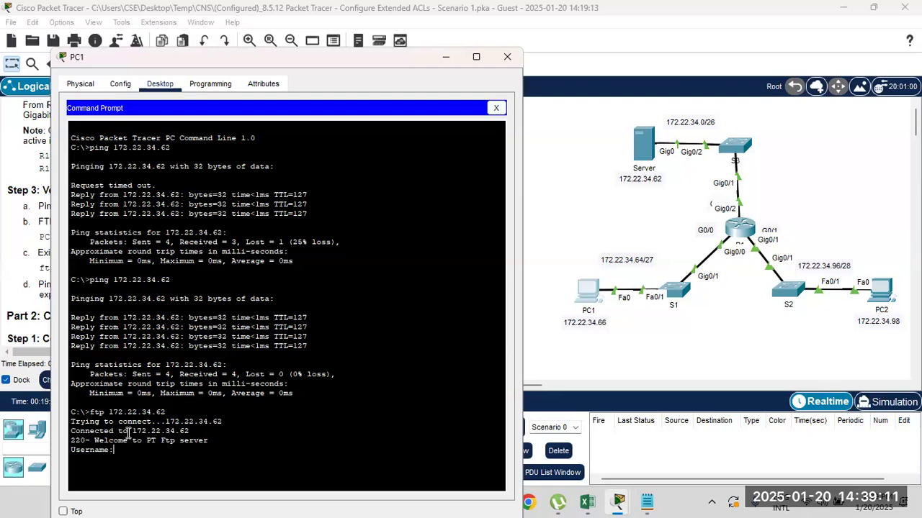
pyautogui.moveTo(188, 432); pyautogui.dragTo(199, 448)
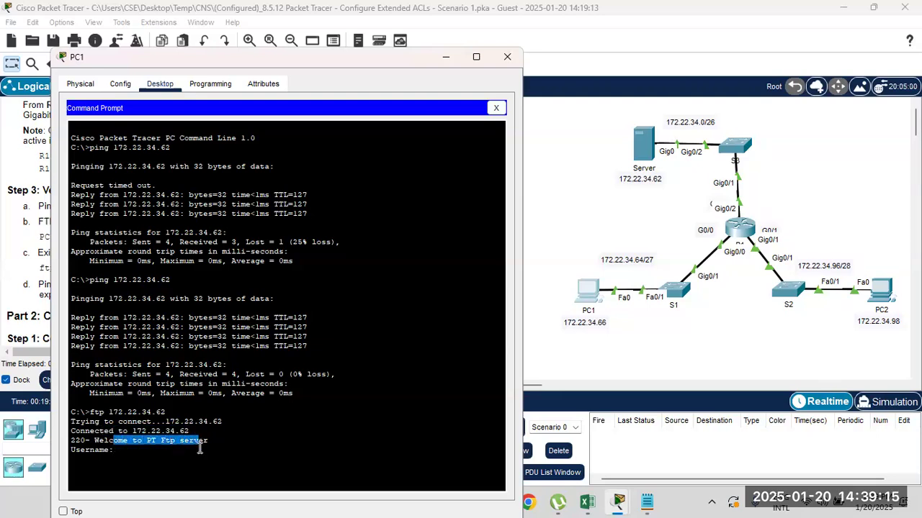
pyautogui.click(136, 452)
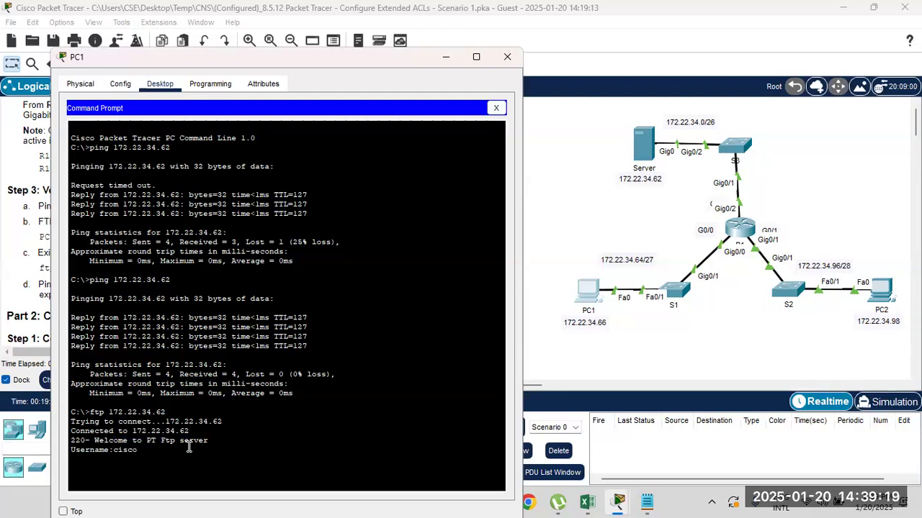
pyautogui.press('Return')
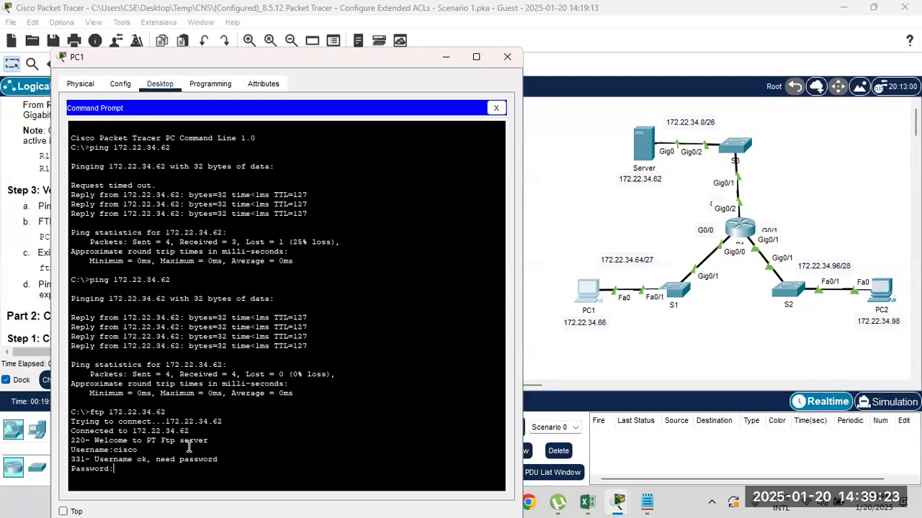
pyautogui.press('Return')
# End the FTP session with quit and put PC1's window away.
pyautogui.moveTo(92, 488); pyautogui.dragTo(69, 488)
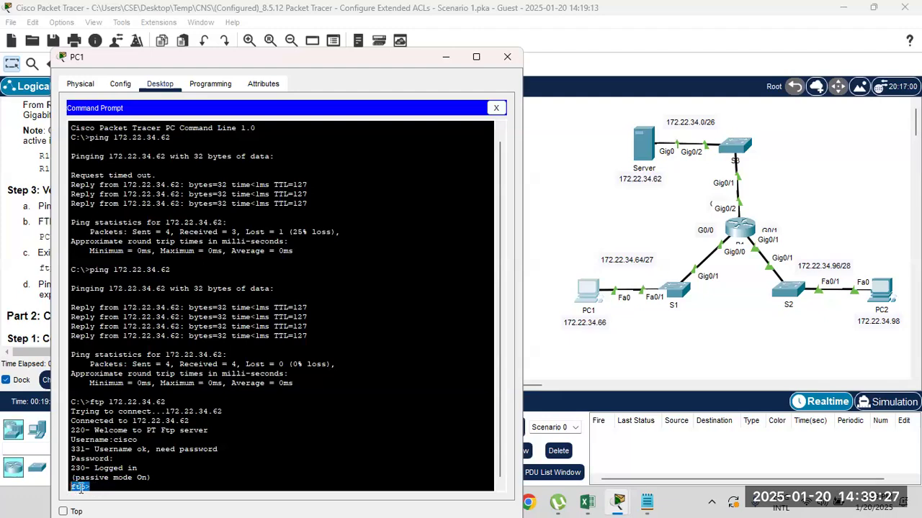
pyautogui.click(96, 487)
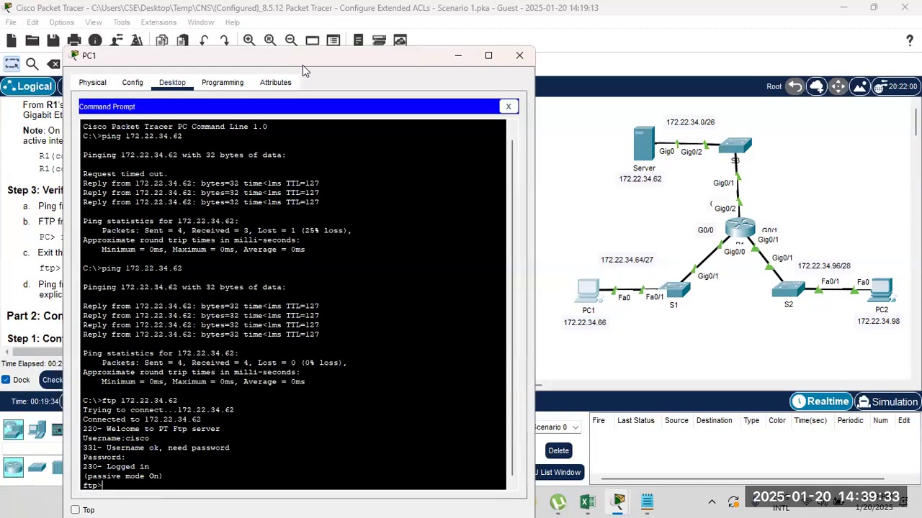
pyautogui.moveTo(302, 64); pyautogui.dragTo(647, 46)
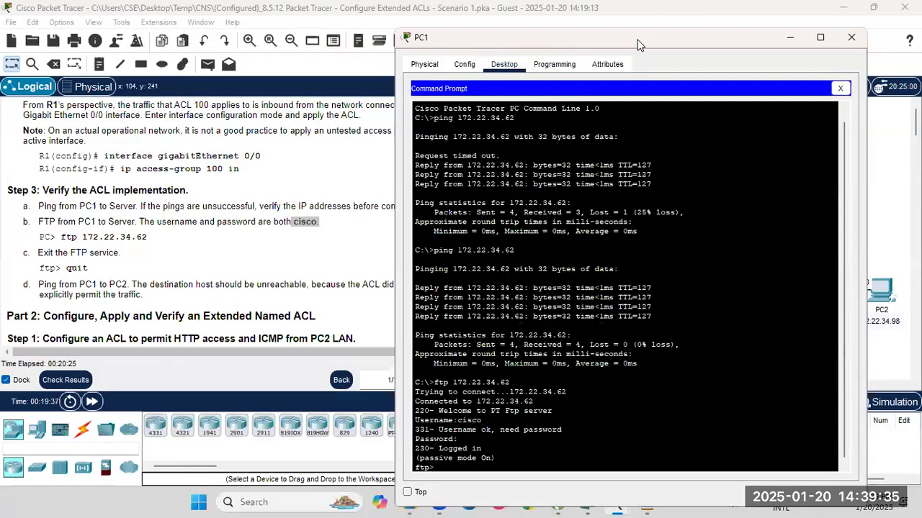
pyautogui.moveTo(708, 43); pyautogui.dragTo(481, 42)
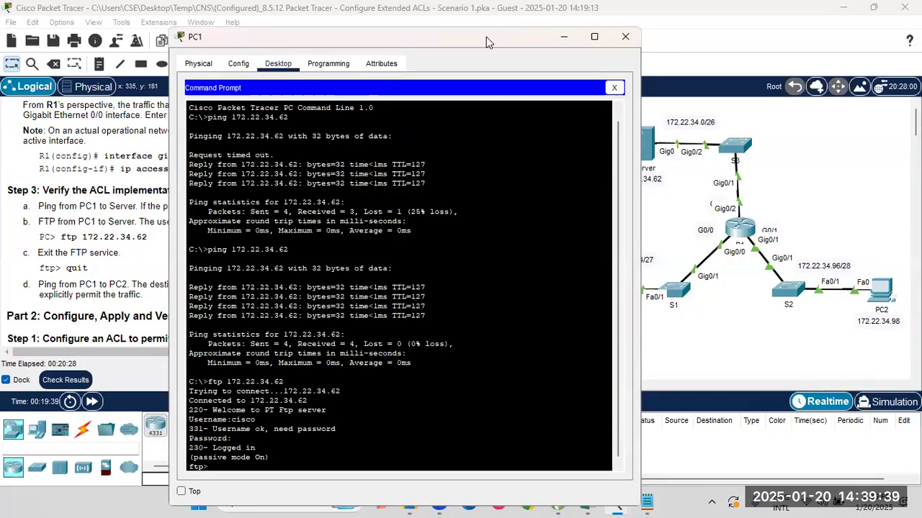
pyautogui.moveTo(486, 36); pyautogui.dragTo(716, 32)
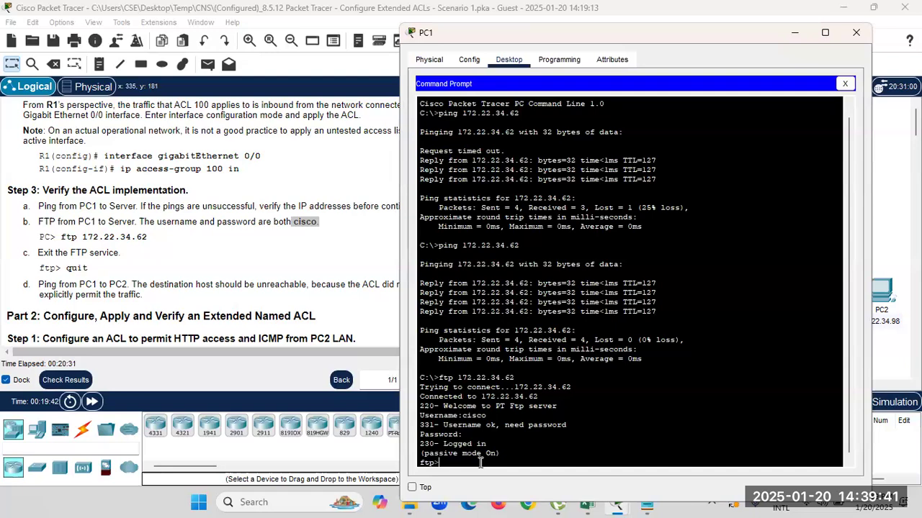
pyautogui.write('t')
pyautogui.press('Return')
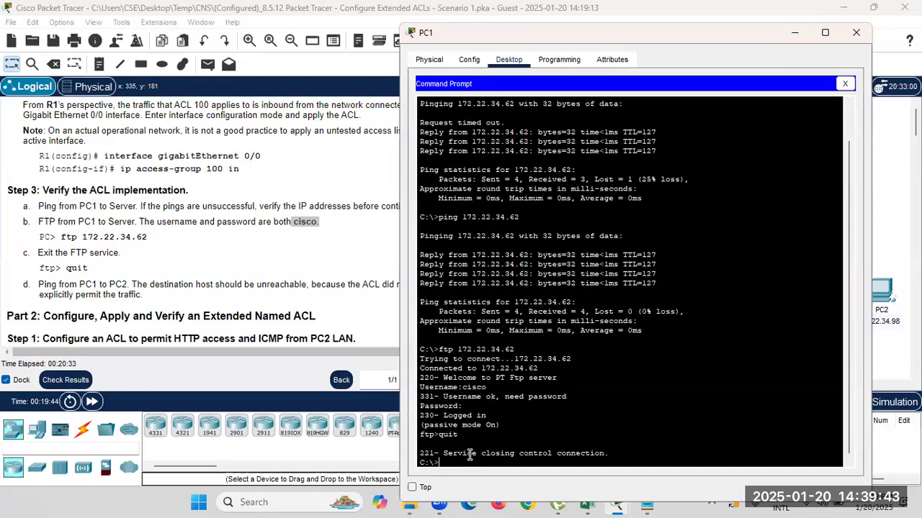
pyautogui.click(797, 34)
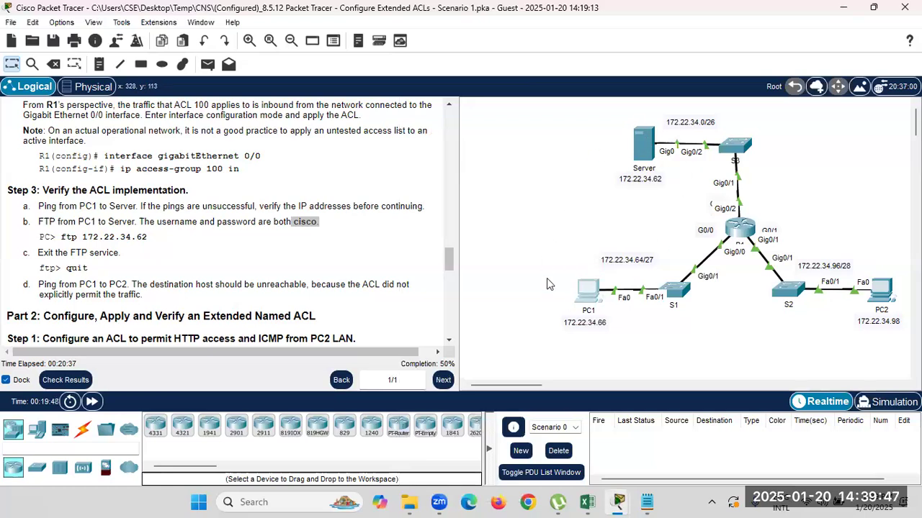
# Glance at R1's CLI, then mark the expected ACL 100 permit statements in the instructions.
pyautogui.click(736, 240)
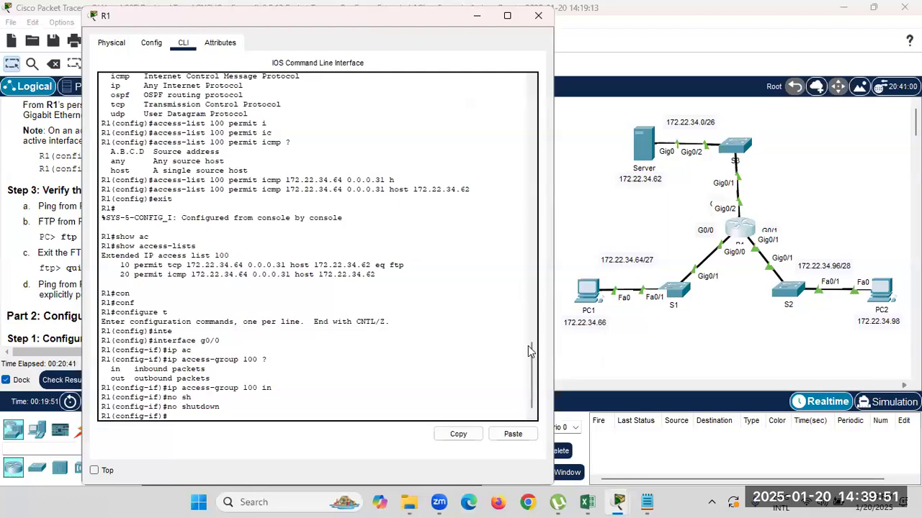
pyautogui.click(566, 352)
pyautogui.scroll(4, 216, 315)
pyautogui.moveTo(54, 216); pyautogui.dragTo(338, 230)
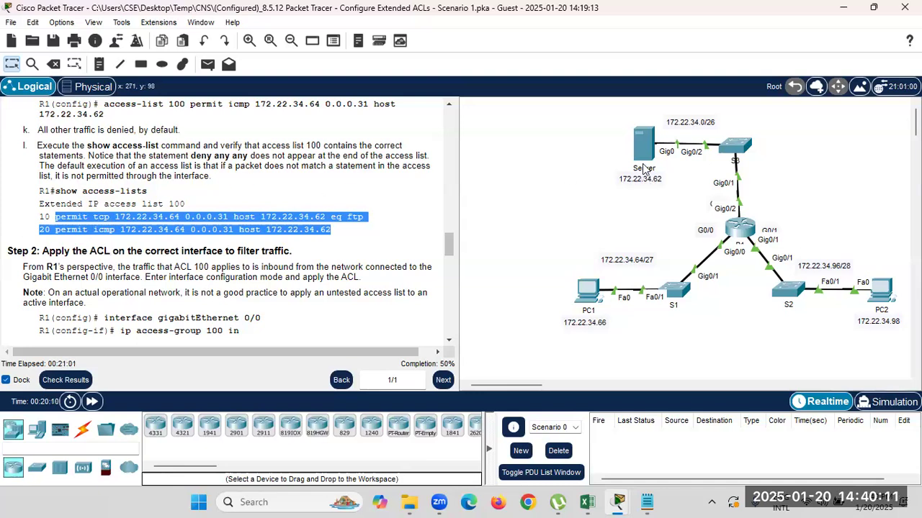
# Scroll the instructions to Part 2 and mark Step 1's 'ACL to permit HTTP access'.
pyautogui.moveTo(644, 169)
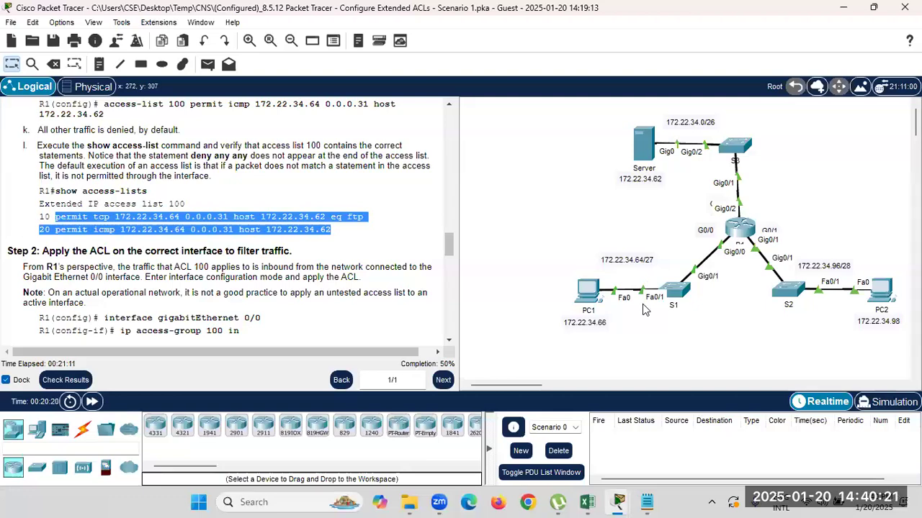
pyautogui.scroll(-5, 225, 301)
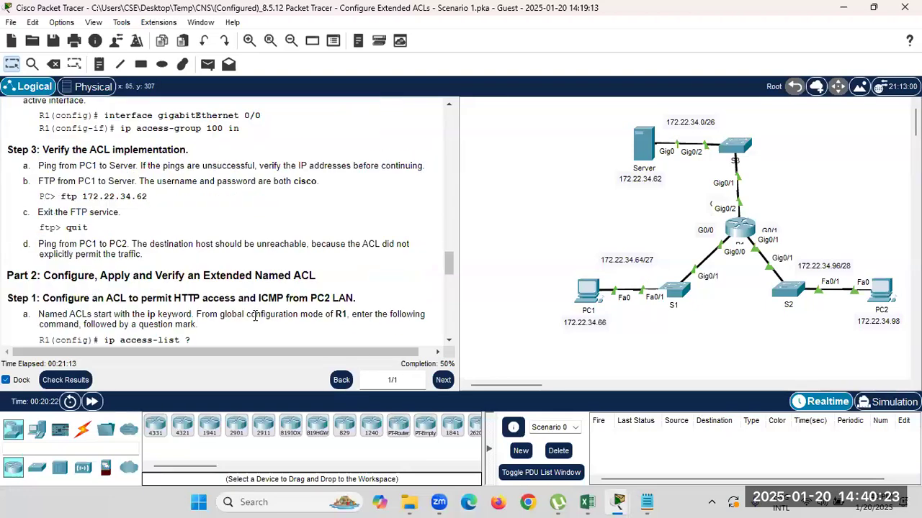
pyautogui.scroll(-2, 264, 297)
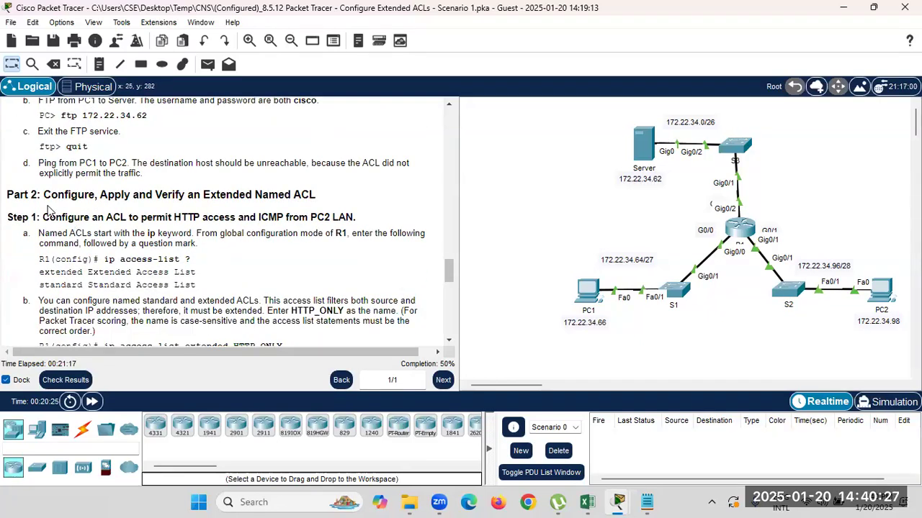
pyautogui.moveTo(44, 194); pyautogui.dragTo(313, 195)
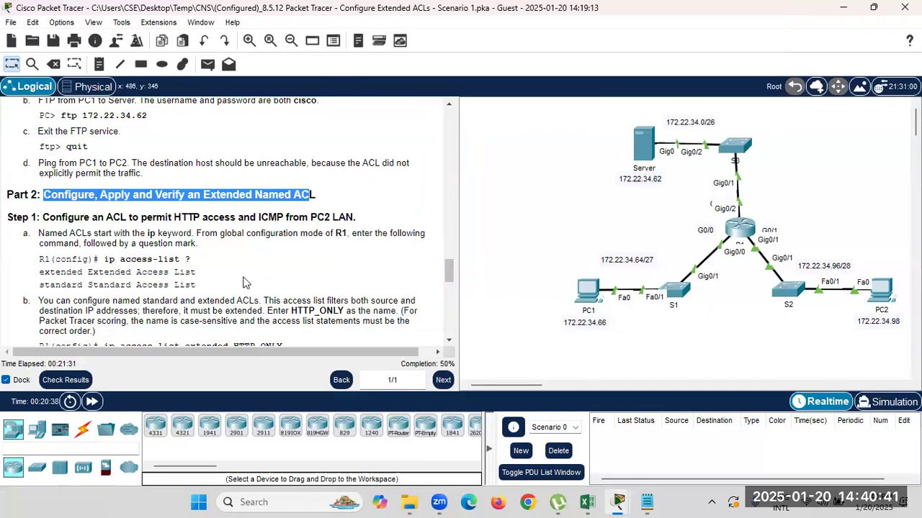
pyautogui.scroll(-1, 107, 187)
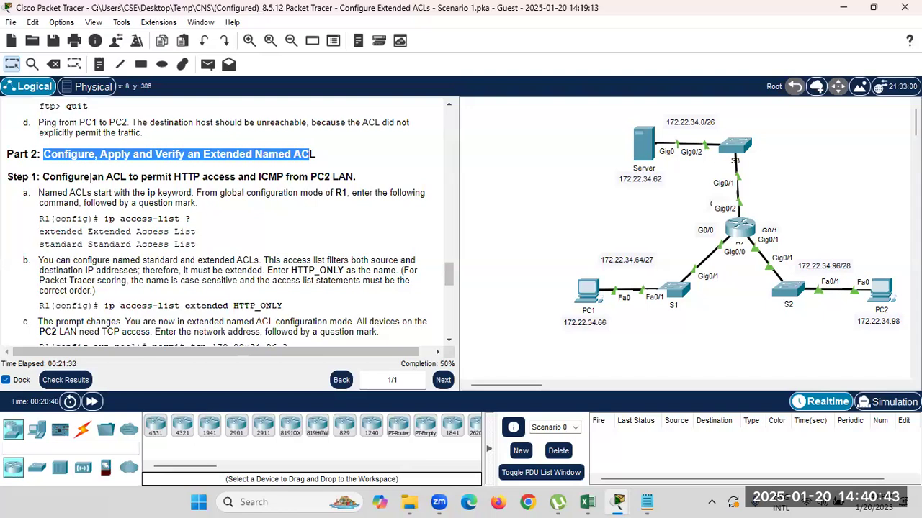
pyautogui.moveTo(237, 178); pyautogui.dragTo(104, 175)
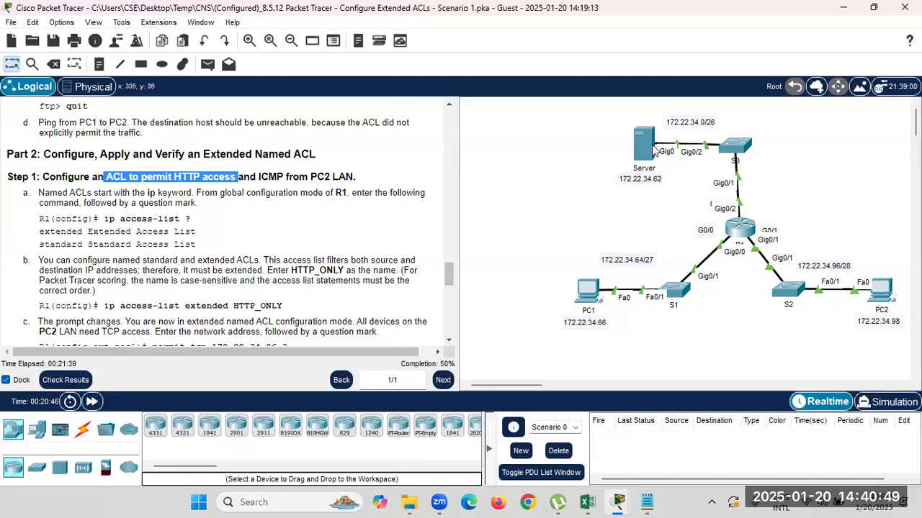
# Mute the system volume from Windows Quick Settings.
pyautogui.moveTo(655, 151)
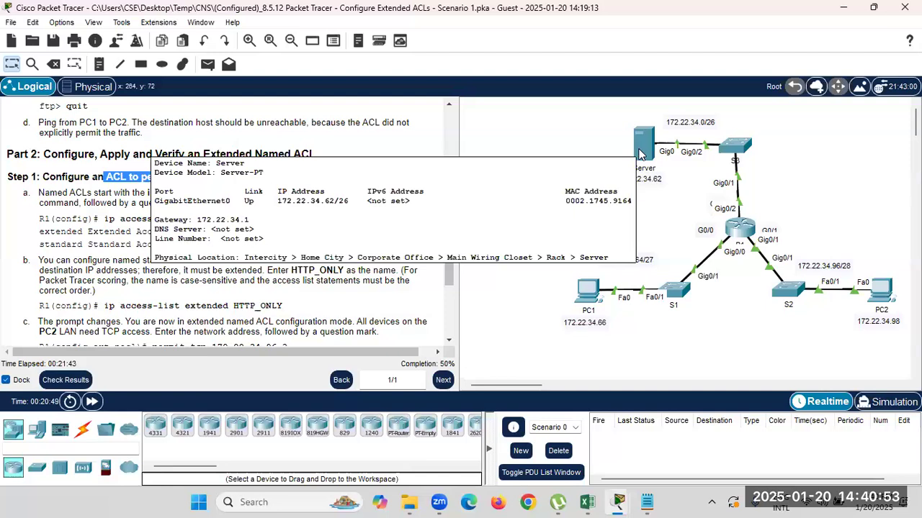
pyautogui.click(825, 504)
pyautogui.moveTo(825, 418); pyautogui.dragTo(751, 417)
pyautogui.moveTo(671, 423); pyautogui.dragTo(670, 423)
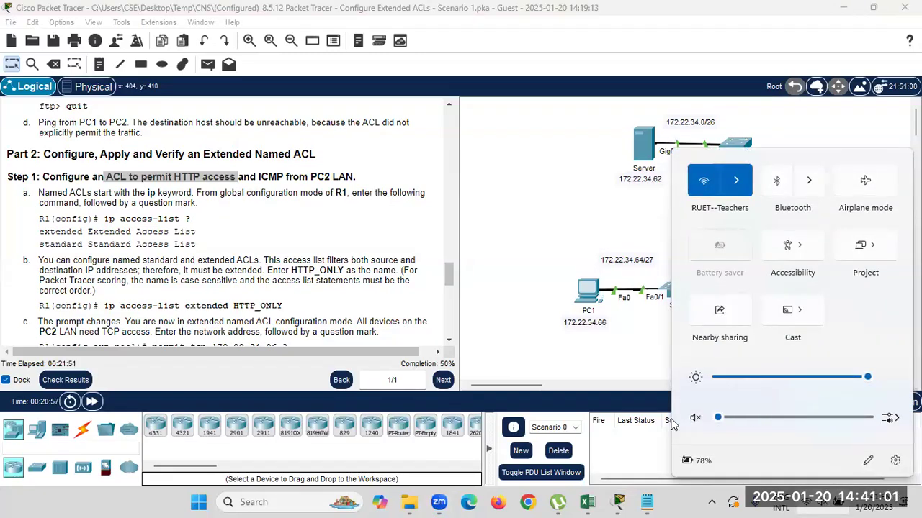
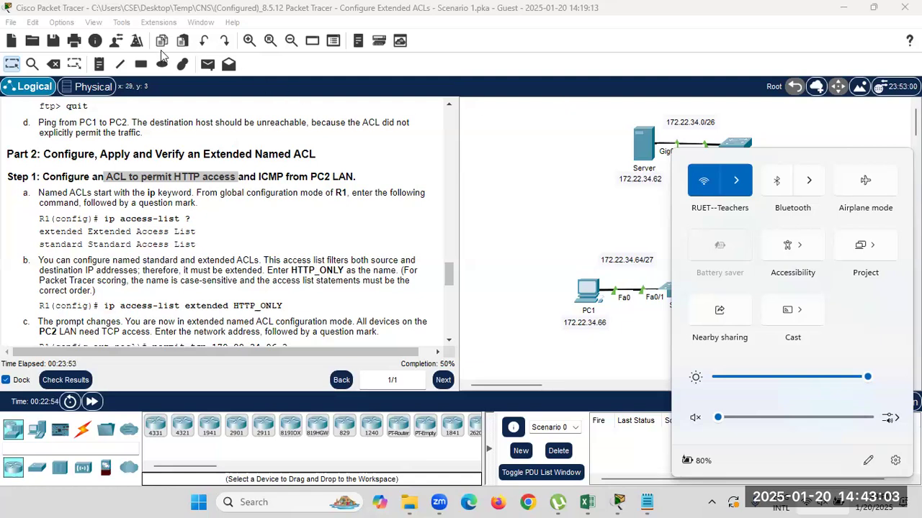
# Close Windows Quick Settings, refocus the lab, and highlight 'HTTP access' in the Step 1 heading.
pyautogui.click(520, 117)
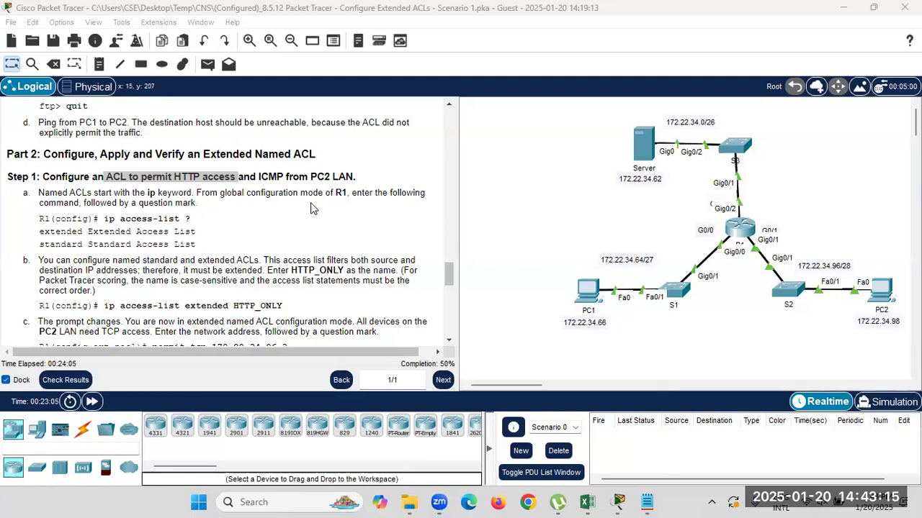
pyautogui.click(173, 192)
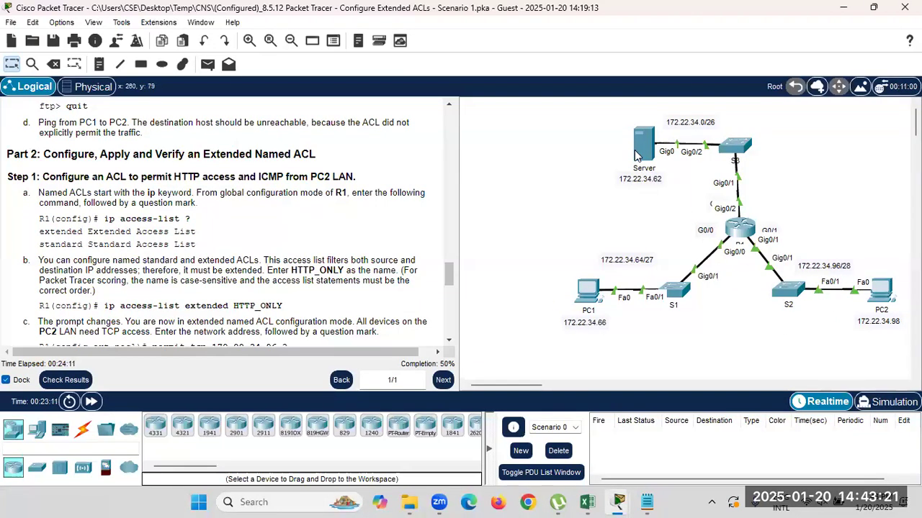
pyautogui.moveTo(173, 177); pyautogui.dragTo(234, 177)
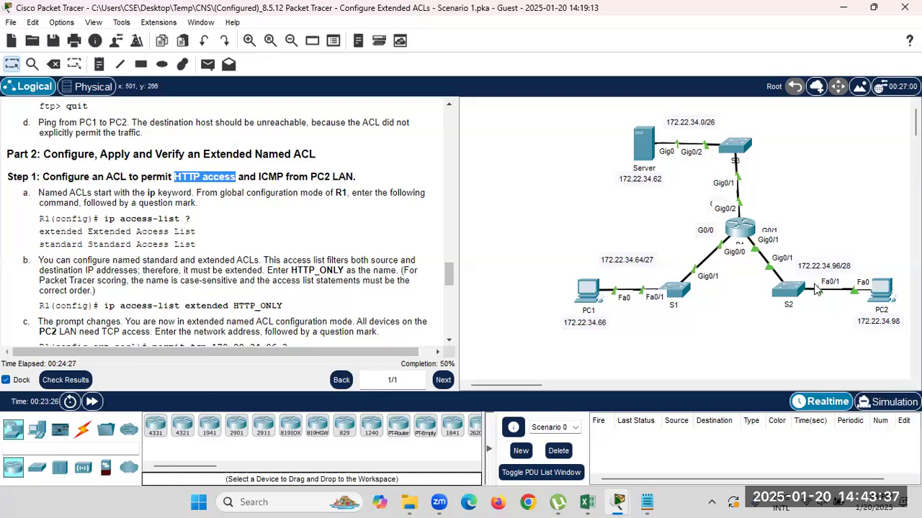
pyautogui.moveTo(648, 158)
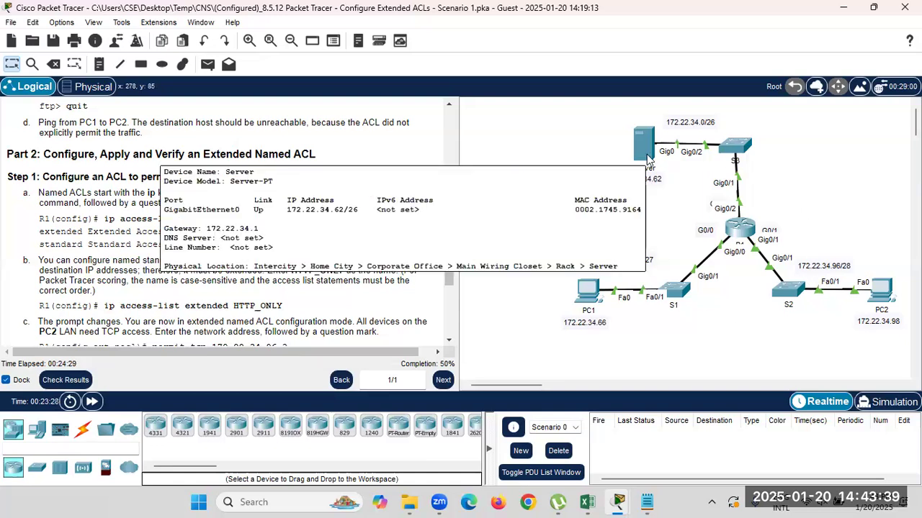
# Open R1's CLI and list the 'ip access-group' options at the interface prompt.
pyautogui.click(738, 243)
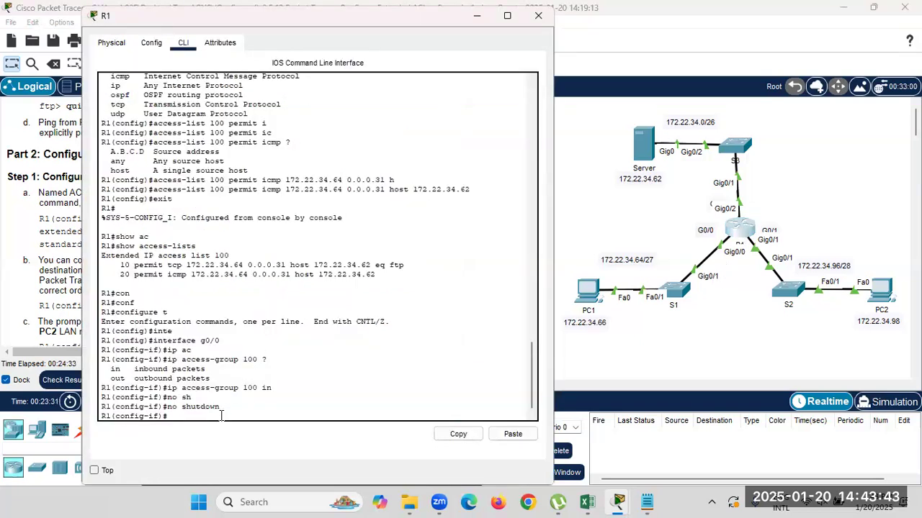
pyautogui.write('ip ac')
pyautogui.press('Tab')
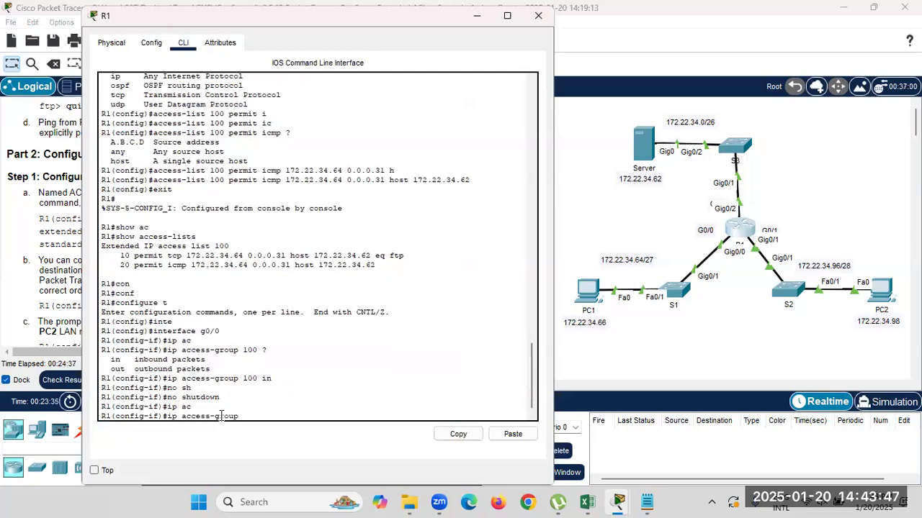
pyautogui.moveTo(163, 416); pyautogui.dragTo(200, 417)
pyautogui.click(257, 420)
pyautogui.write('?')
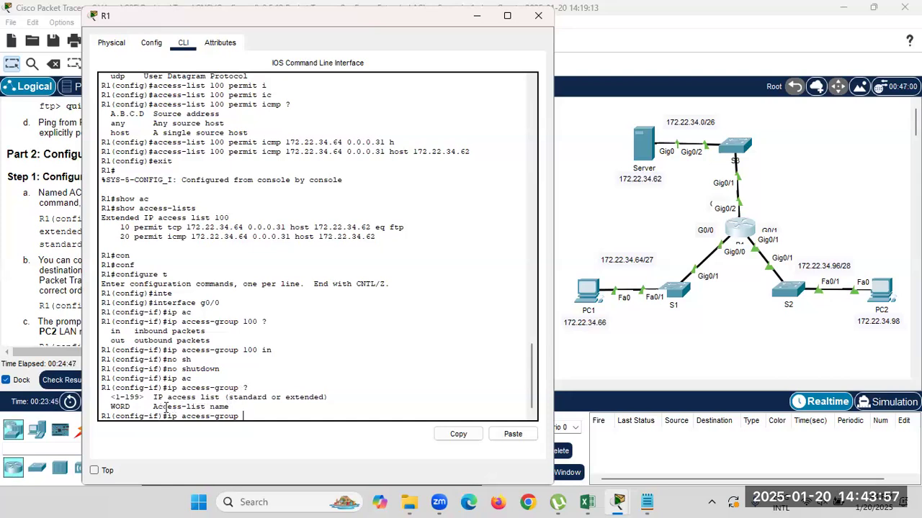
pyautogui.moveTo(154, 407); pyautogui.dragTo(225, 407)
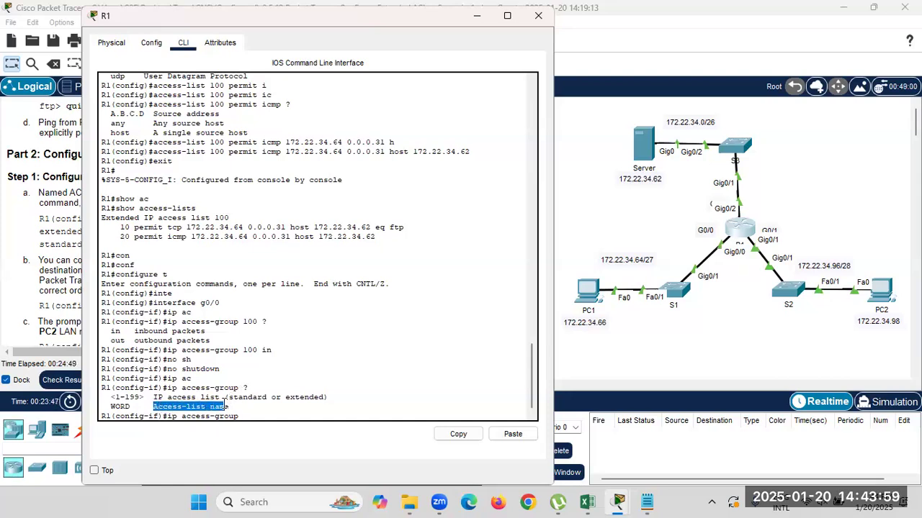
pyautogui.click(243, 418)
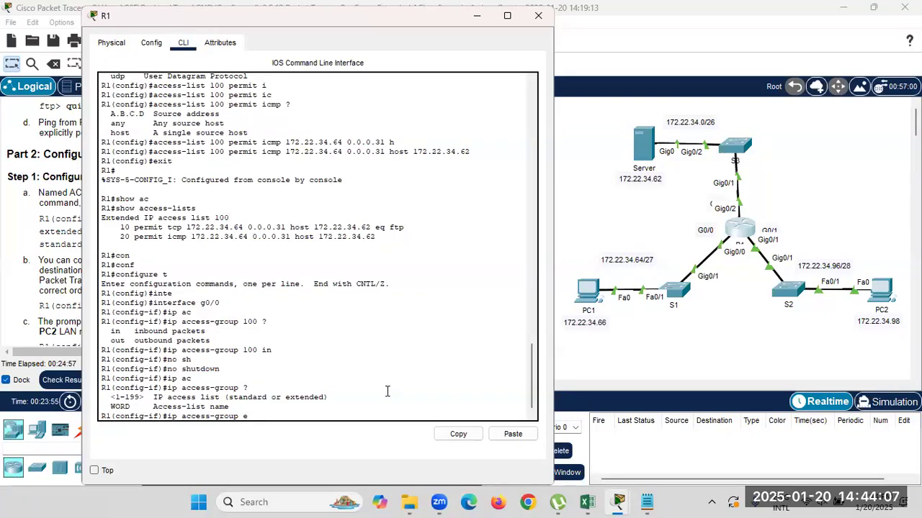
# Try completing the access-group argument, then erase the mistyped characters.
pyautogui.press('Tab')
pyautogui.write('xte')
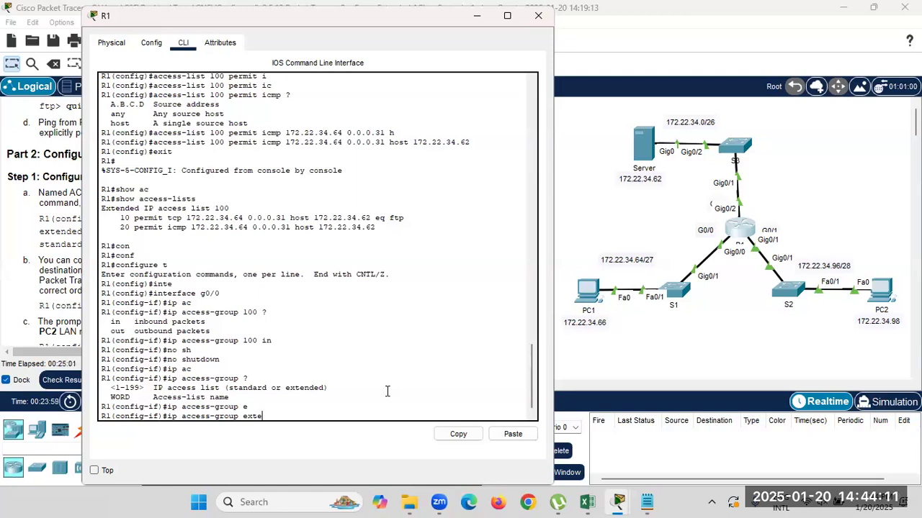
pyautogui.press('BackSpace')
pyautogui.press('BackSpace')
pyautogui.press('BackSpace')
pyautogui.press('BackSpace')
pyautogui.press('BackSpace')
pyautogui.press('BackSpace')
pyautogui.press('BackSpace')
pyautogui.press('BackSpace')
pyautogui.press('BackSpace')
pyautogui.press('BackSpace')
pyautogui.write('l')
pyautogui.press('Tab')
pyautogui.press('BackSpace')
pyautogui.press('BackSpace')
pyautogui.press('BackSpace')
pyautogui.press('BackSpace')
pyautogui.press('BackSpace')
pyautogui.press('BackSpace')
pyautogui.press('BackSpace')
# Exit interface mode and list the naming options for 'ip access-list extended'.
pyautogui.write('exit')
pyautogui.press('Return')
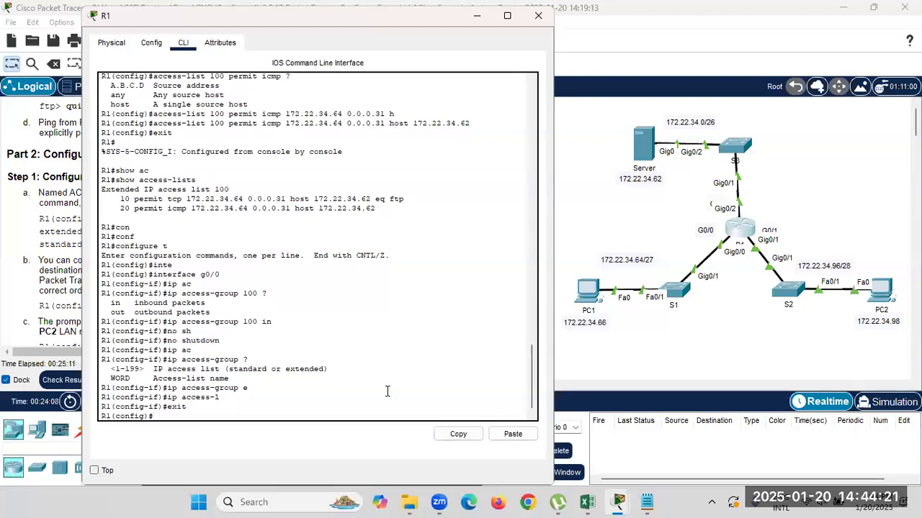
pyautogui.write('ip ac')
pyautogui.press('Tab')
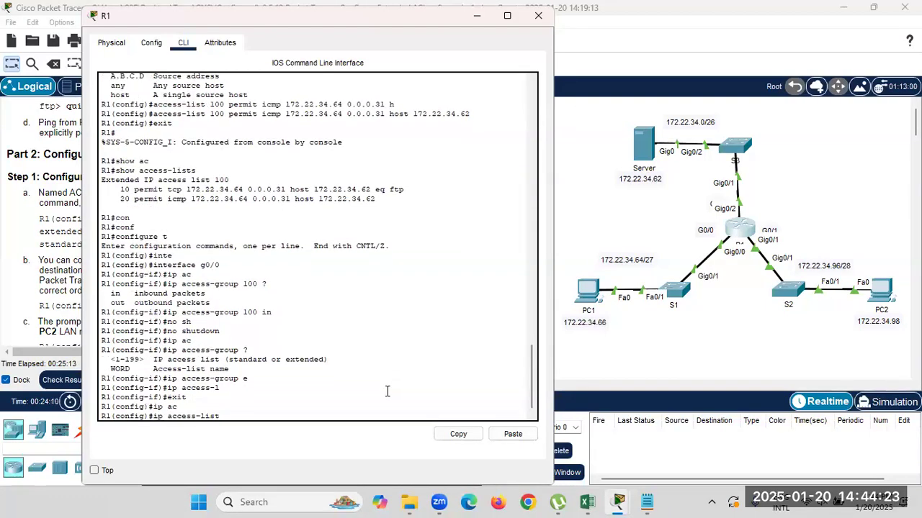
pyautogui.write('?')
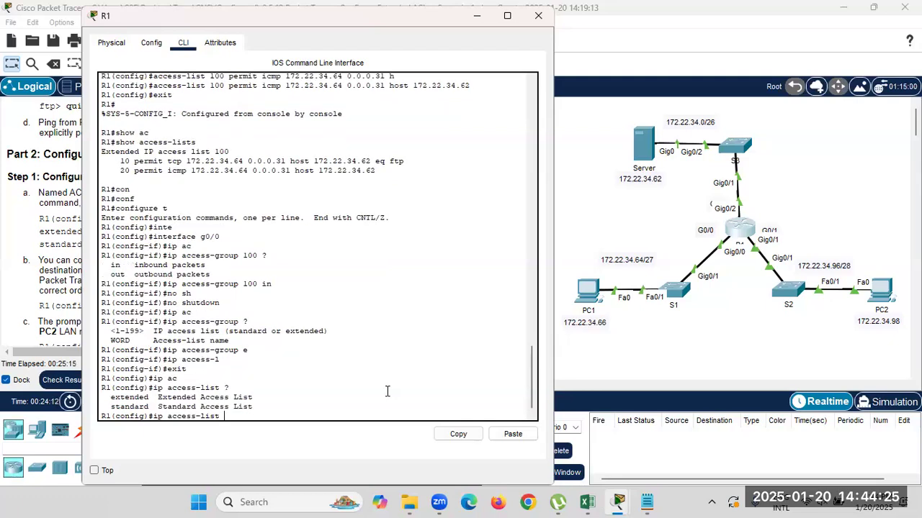
pyautogui.write('e')
pyautogui.press('Tab')
pyautogui.write('?')
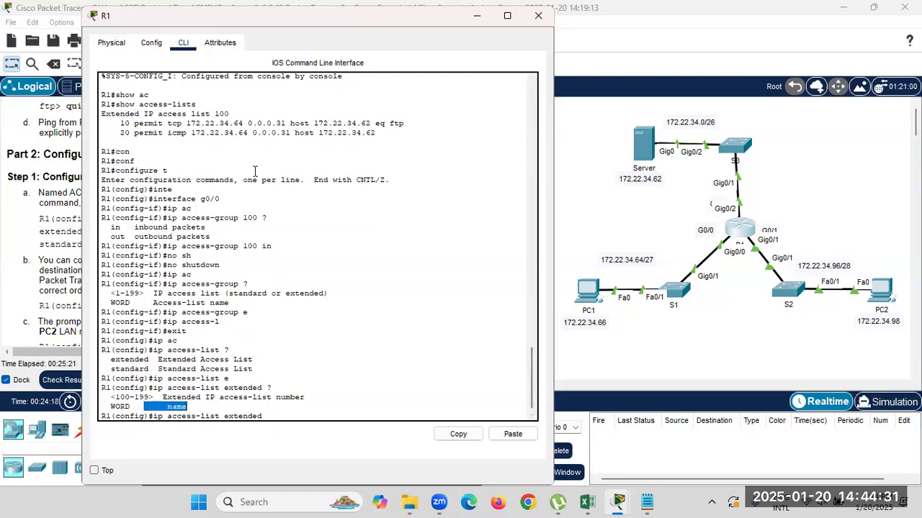
# Copy the list name HTTP_ONLY from the lab instructions.
pyautogui.moveTo(265, 23); pyautogui.dragTo(591, 31)
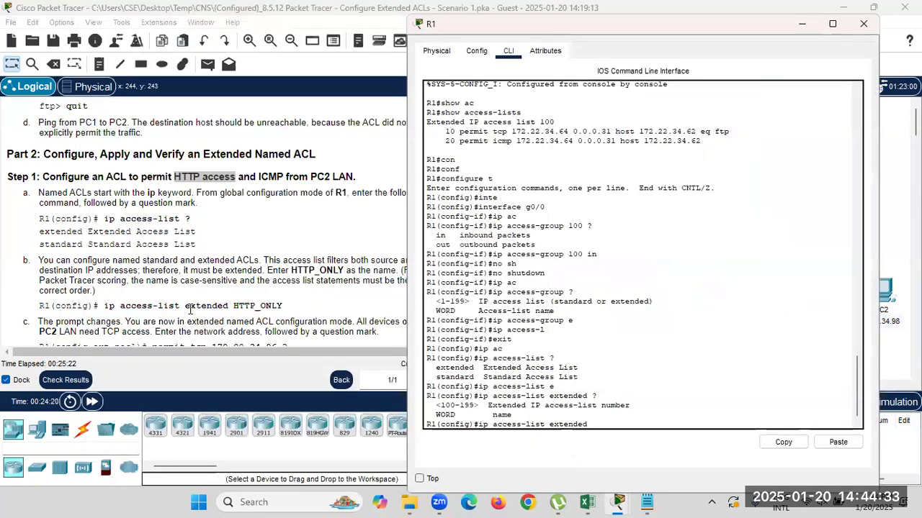
pyautogui.moveTo(233, 306); pyautogui.dragTo(279, 305)
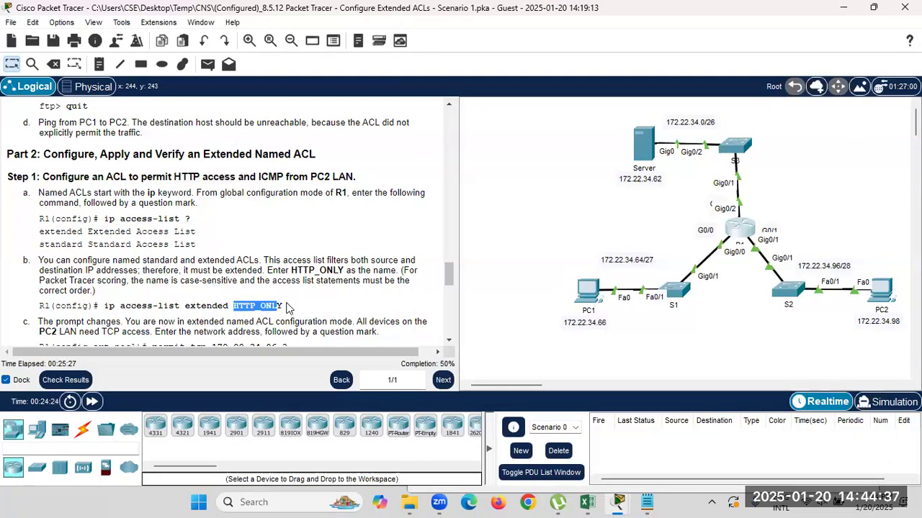
pyautogui.click(290, 308)
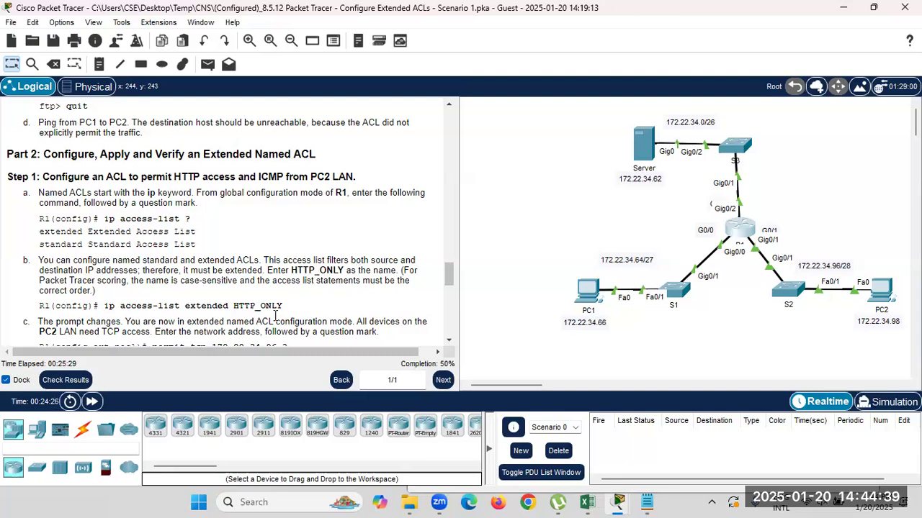
pyautogui.moveTo(233, 305); pyautogui.dragTo(282, 305)
pyautogui.rightClick(272, 305)
pyautogui.click(301, 314)
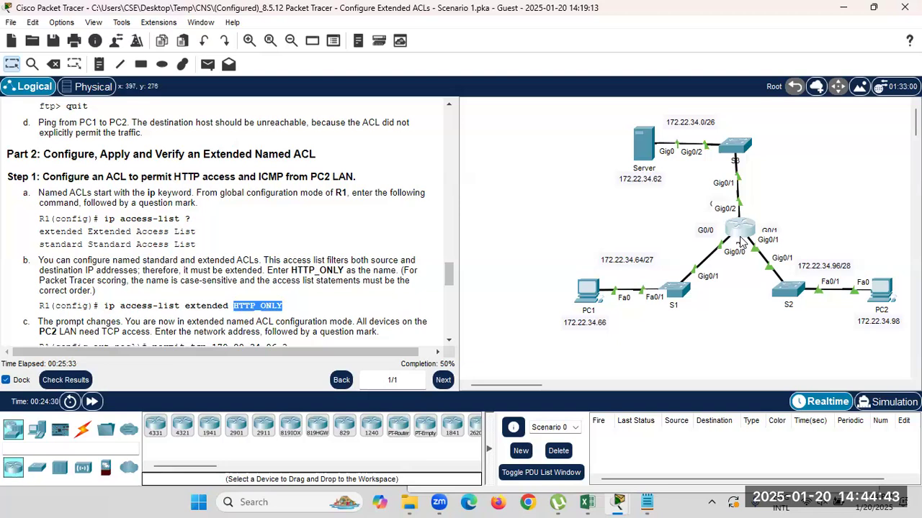
# Paste HTTP_ONLY after 'ip access-list extended' on R1 and create the named list.
pyautogui.click(741, 231)
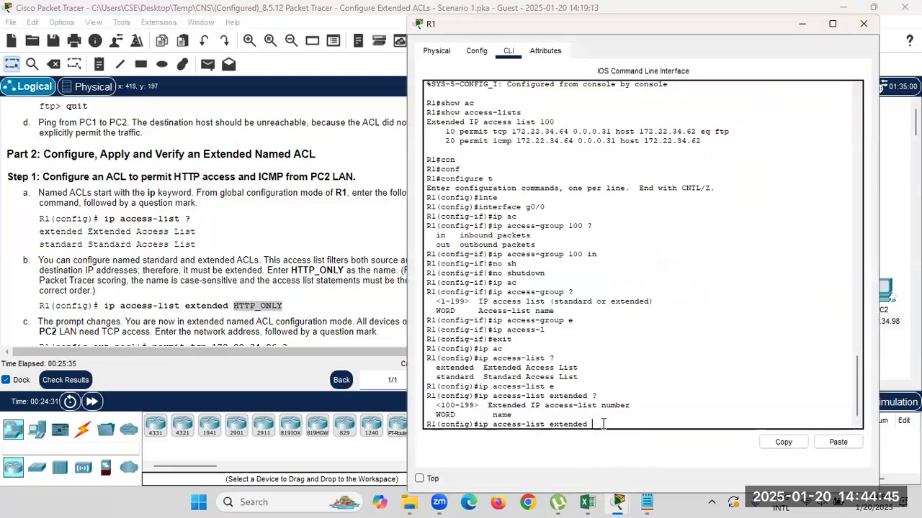
pyautogui.rightClick(602, 424)
pyautogui.click(624, 450)
pyautogui.press('Return')
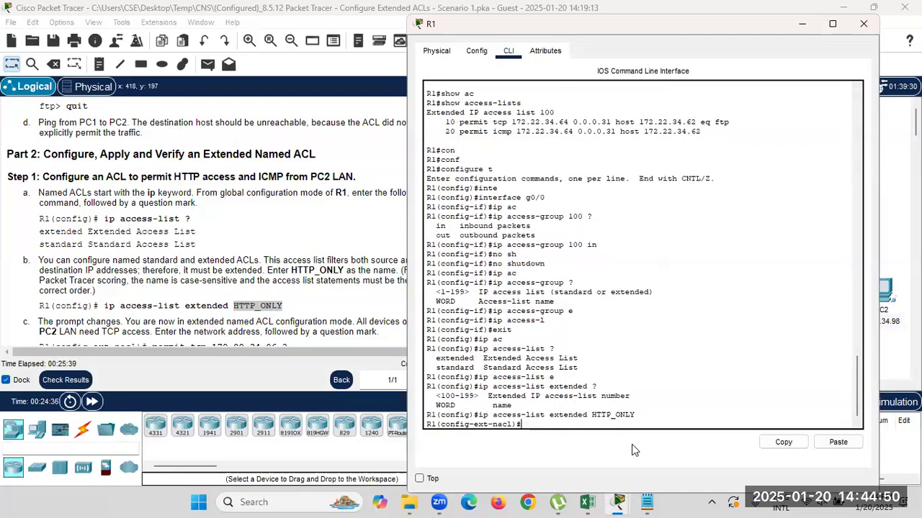
pyautogui.doubleClick(481, 415)
pyautogui.moveTo(507, 416); pyautogui.dragTo(596, 415)
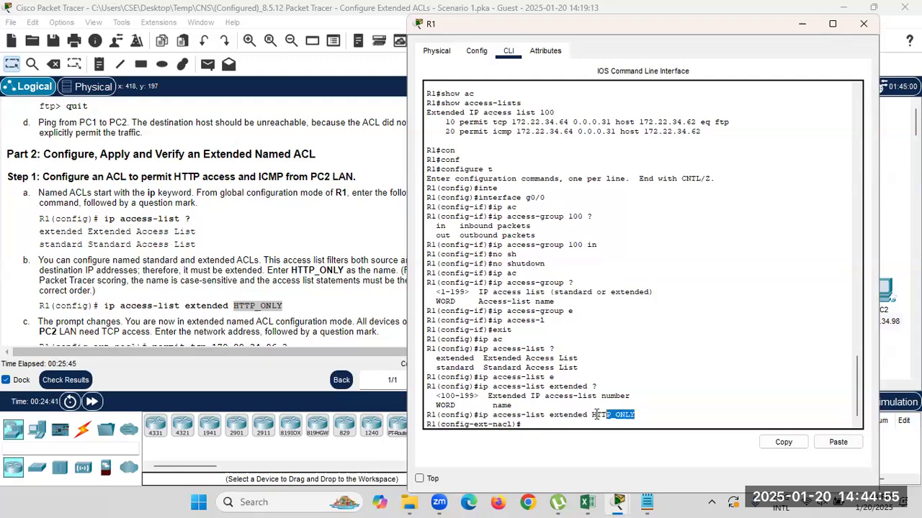
pyautogui.click(550, 424)
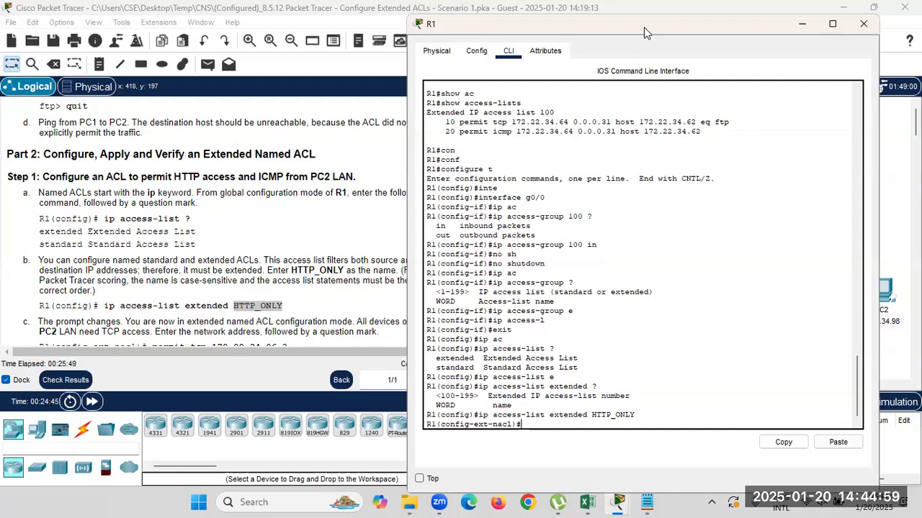
pyautogui.moveTo(645, 29); pyautogui.dragTo(265, 24)
# Begin a 'permit tcp' entry in HTTP_ONLY and view the source address help.
pyautogui.write('pe')
pyautogui.press('Tab')
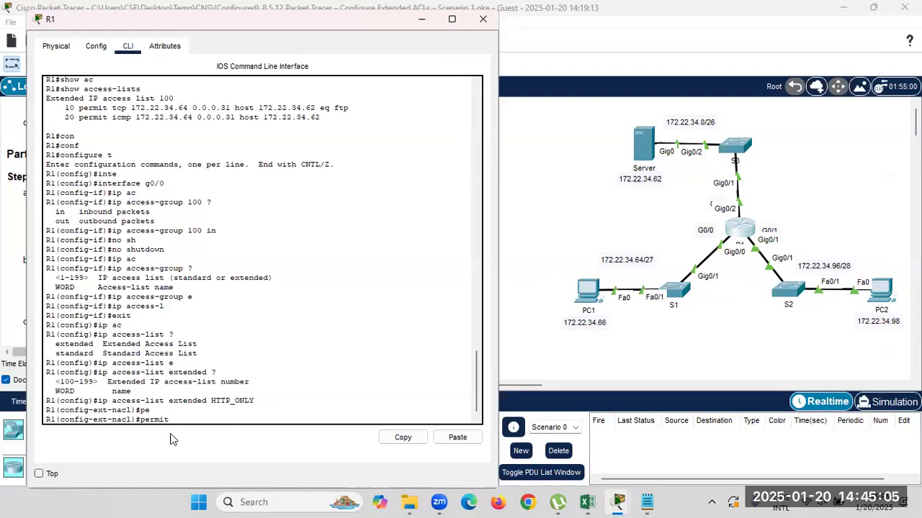
pyautogui.write('?')
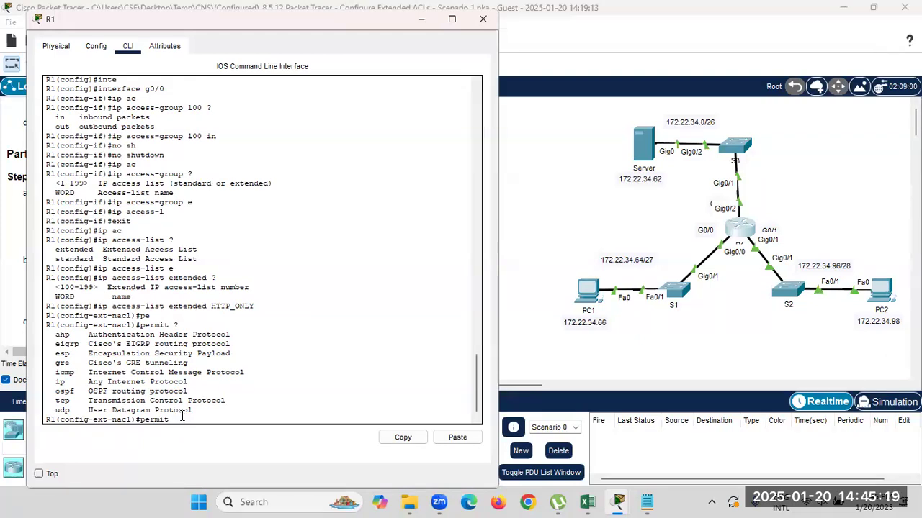
pyautogui.write('t')
pyautogui.press('Tab')
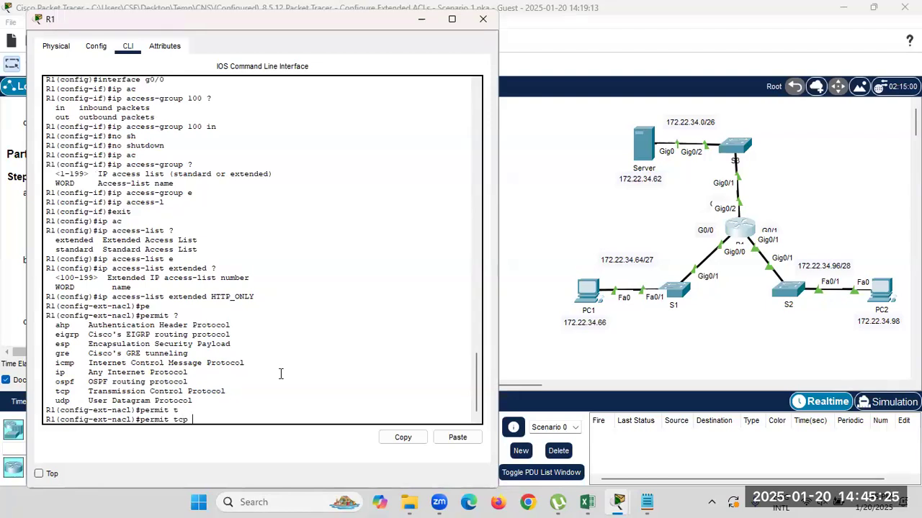
pyautogui.write('?')
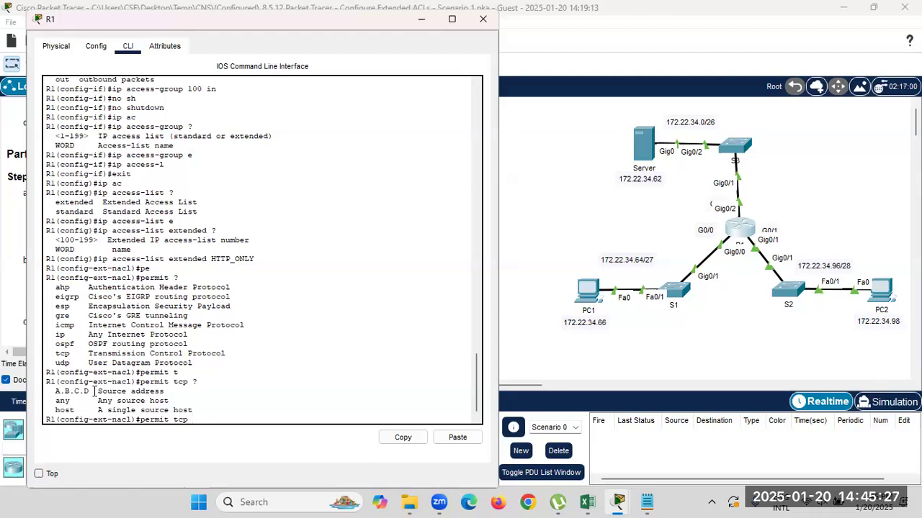
pyautogui.moveTo(94, 391); pyautogui.dragTo(144, 392)
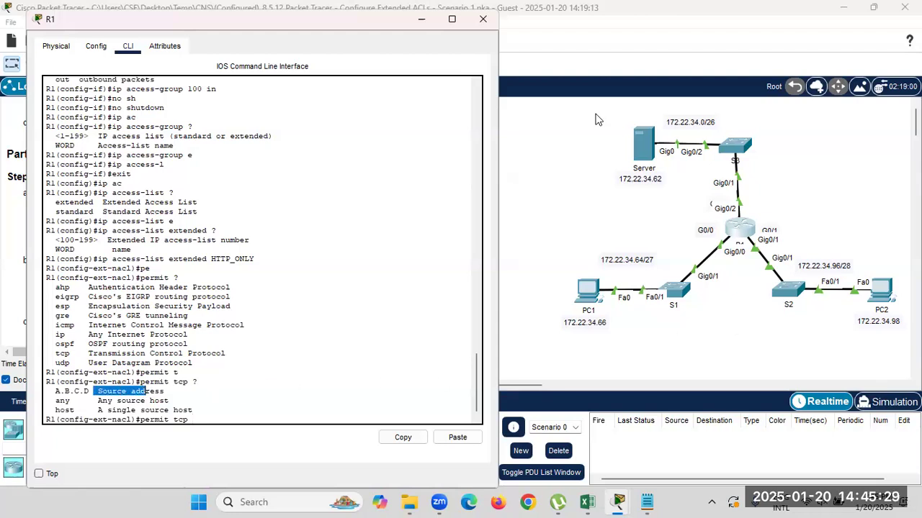
# Check step d's example network in the instructions and enter source 172.22.34.96.
pyautogui.moveTo(290, 27); pyautogui.dragTo(641, 51)
pyautogui.scroll(-2, 240, 256)
pyautogui.scroll(-2, 184, 280)
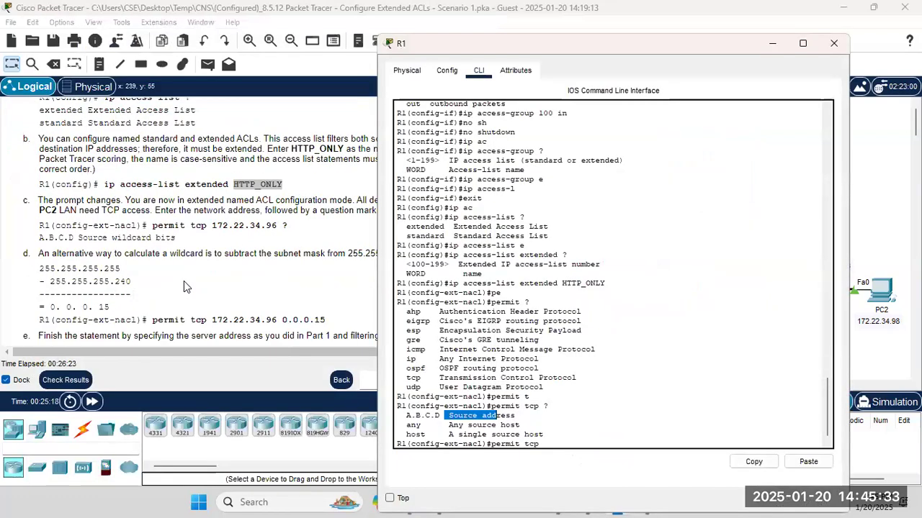
pyautogui.moveTo(208, 278); pyautogui.dragTo(304, 278)
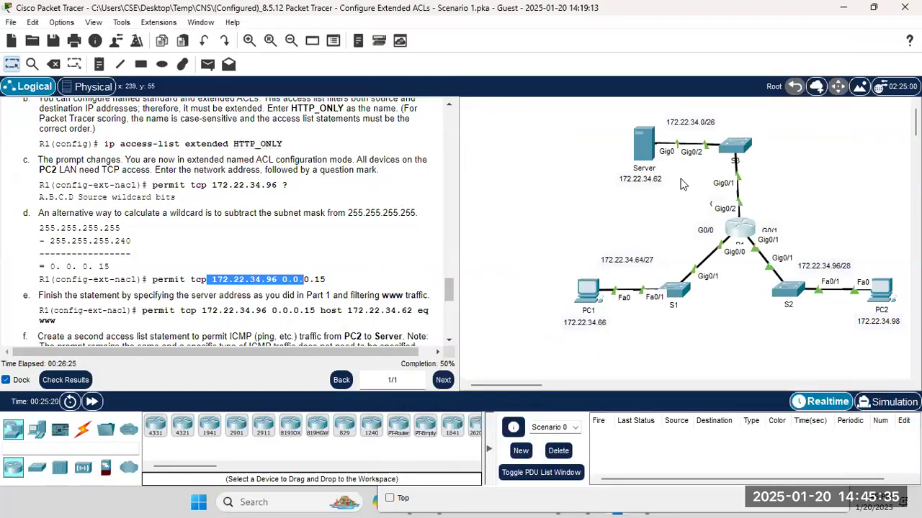
pyautogui.click(738, 229)
pyautogui.moveTo(506, 51); pyautogui.dragTo(128, 24)
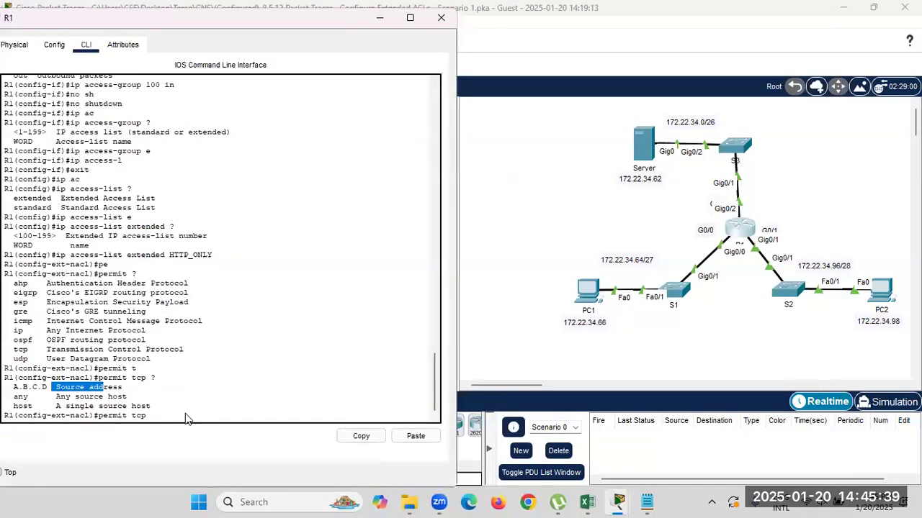
pyautogui.click(189, 419)
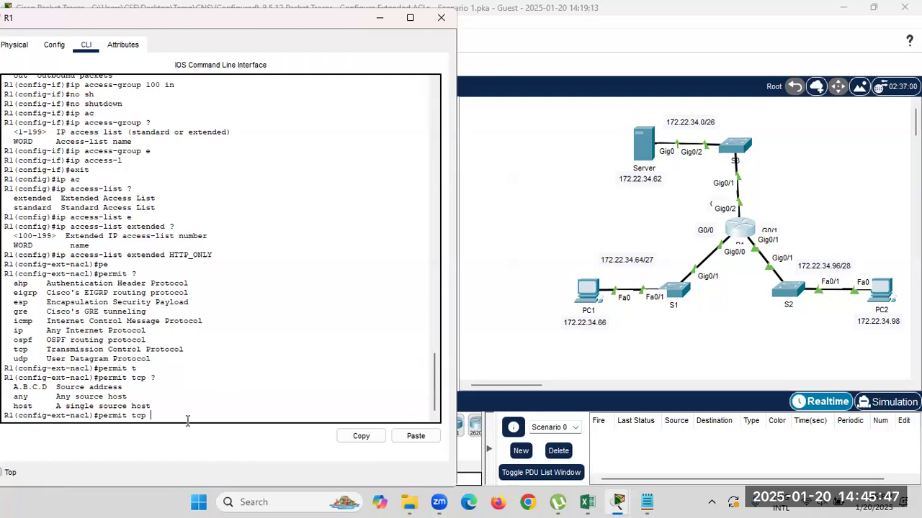
pyautogui.write('72.22.34.96')
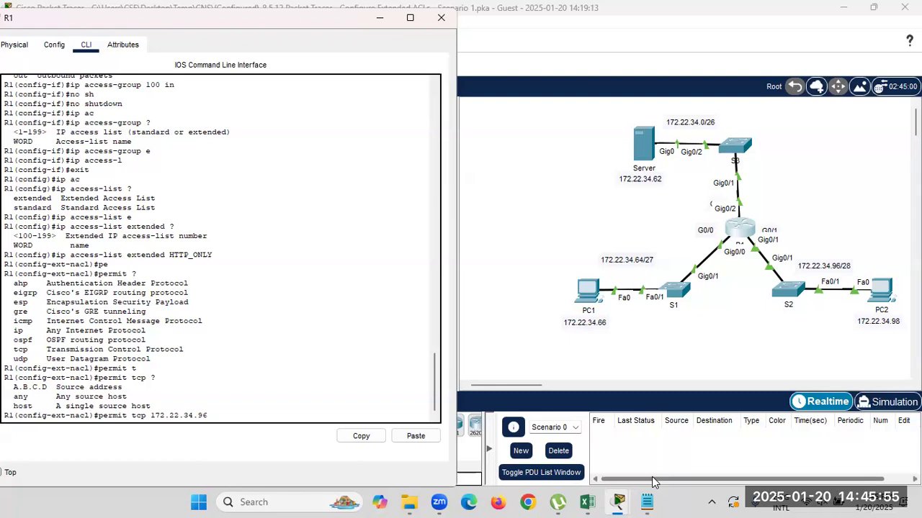
pyautogui.click(645, 501)
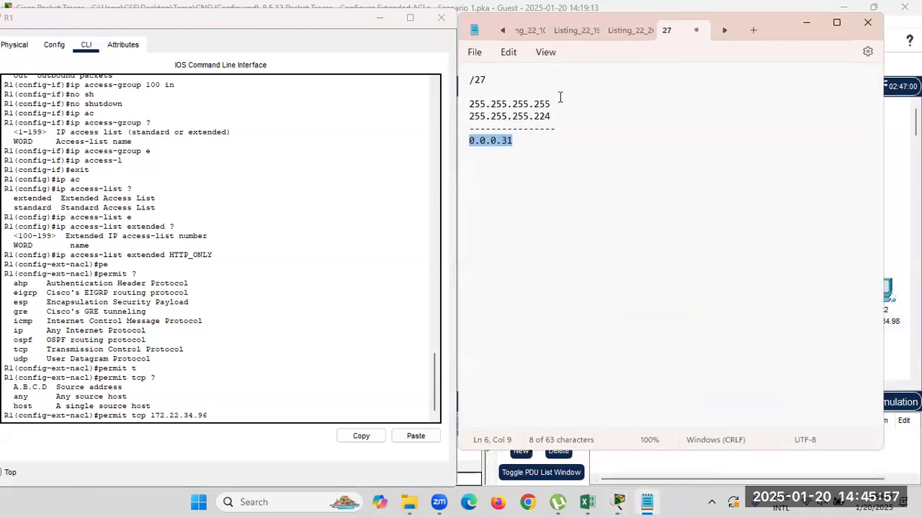
# Change the Notepad mask to 255.255.255.240 and erase the old 31 wildcard result.
pyautogui.click(552, 118)
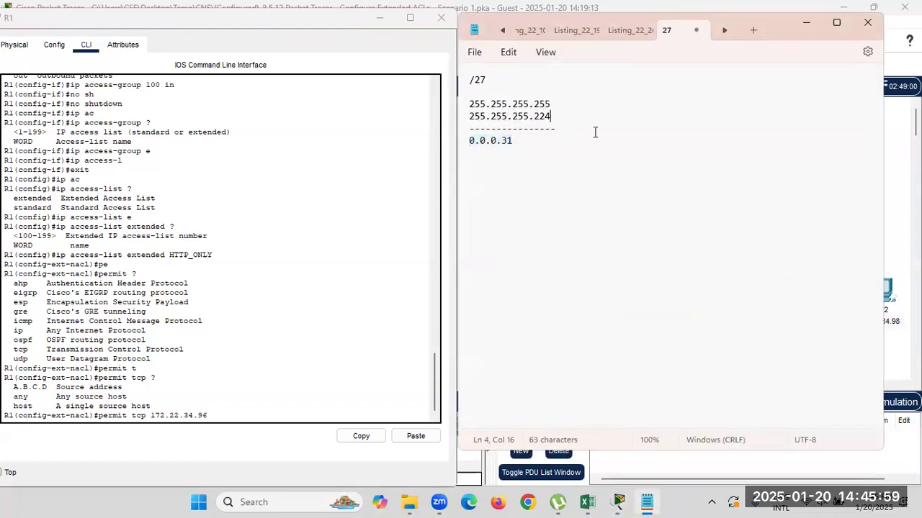
pyautogui.press('BackSpace')
pyautogui.press('BackSpace')
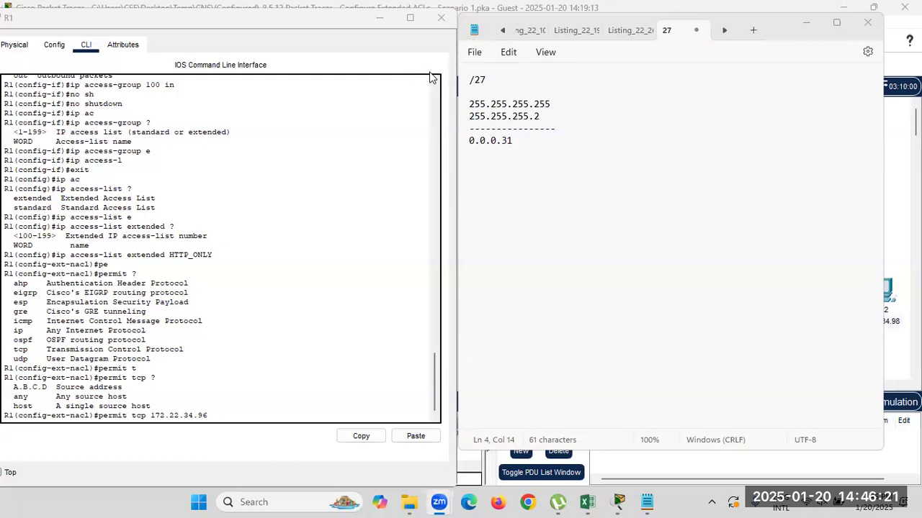
pyautogui.click(842, 502)
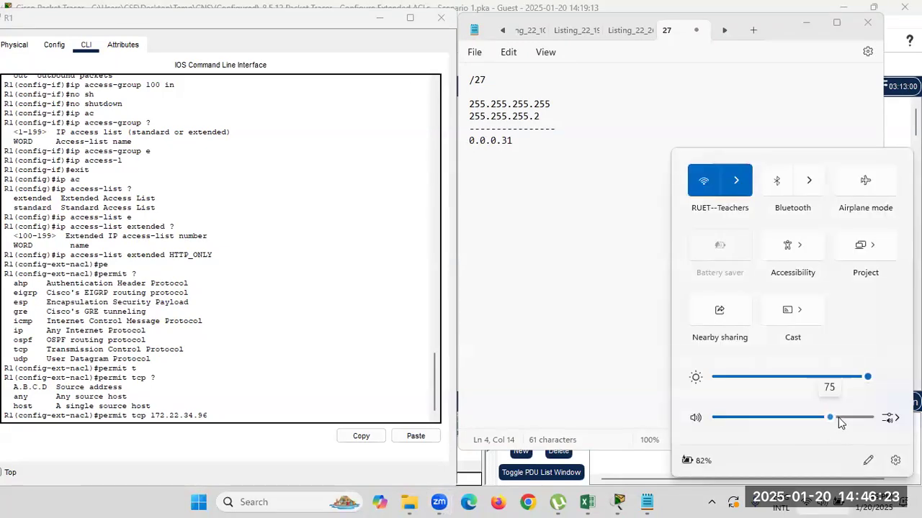
pyautogui.click(599, 159)
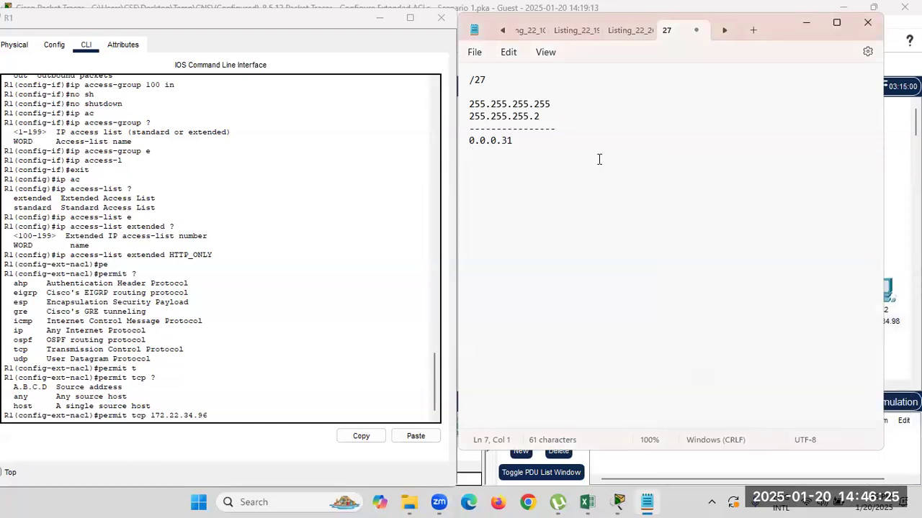
pyautogui.click(630, 64)
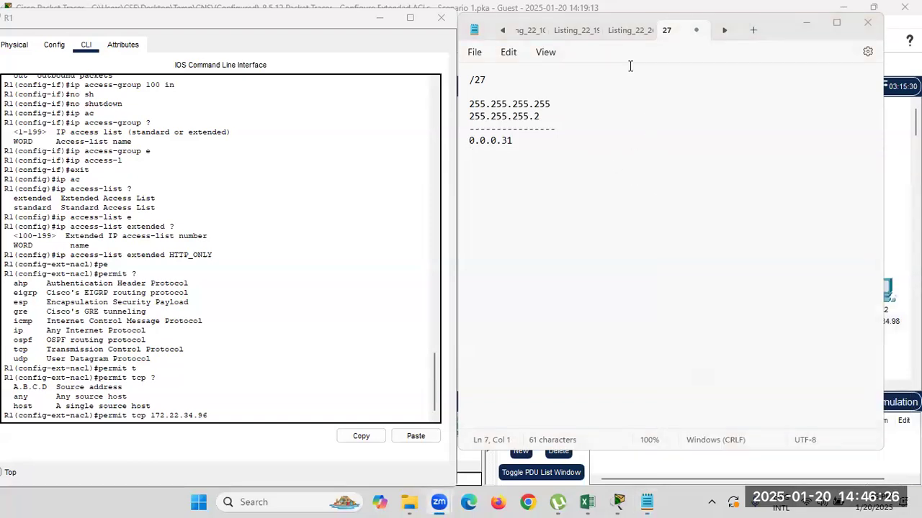
pyautogui.click(532, 141)
pyautogui.click(541, 114)
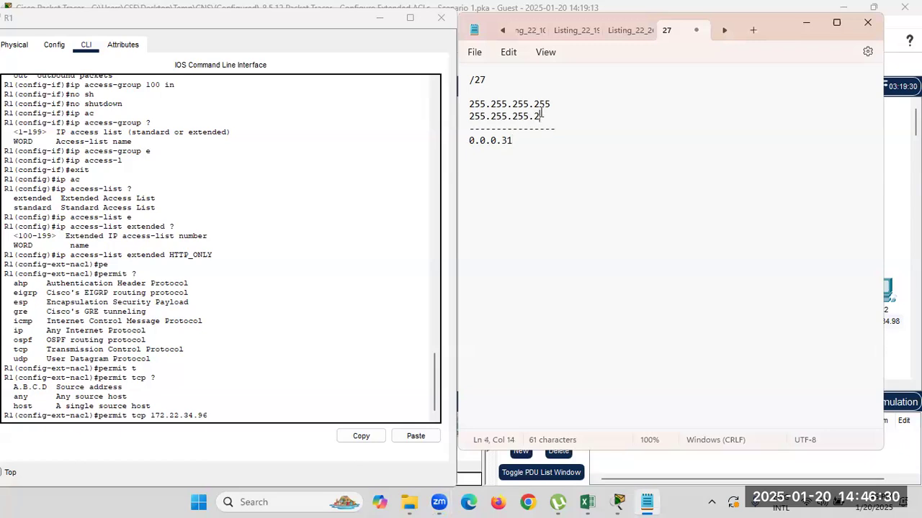
pyautogui.write('40')
pyautogui.click(558, 152)
pyautogui.press('BackSpace')
pyautogui.press('BackSpace')
# Note wildcard 0.0.0.15 and submit 'permit tcp 172.22.34.96 0.0.0.15 eq www' on R1.
pyautogui.write('15')
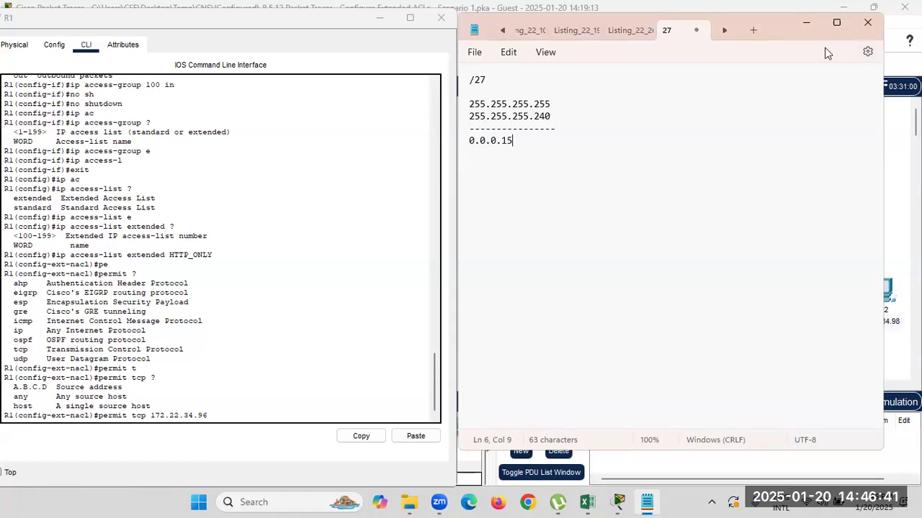
pyautogui.click(806, 22)
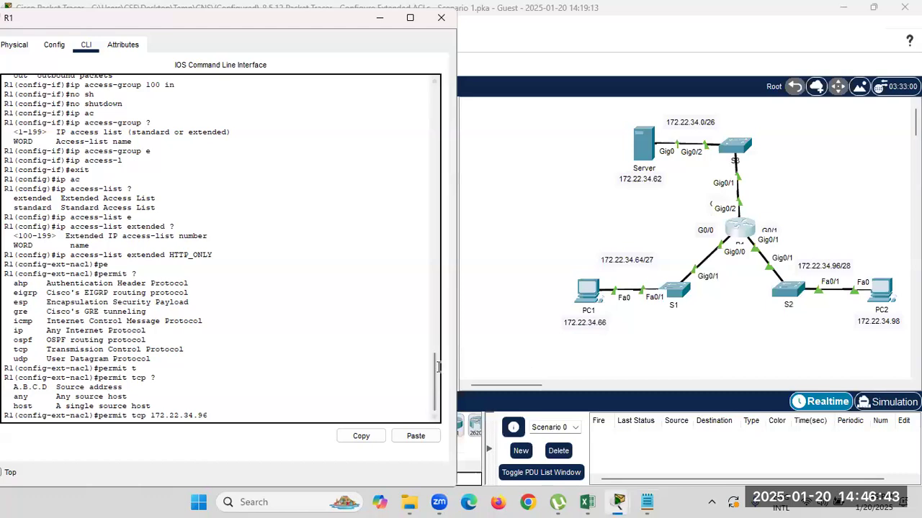
pyautogui.write('0.0.0.15')
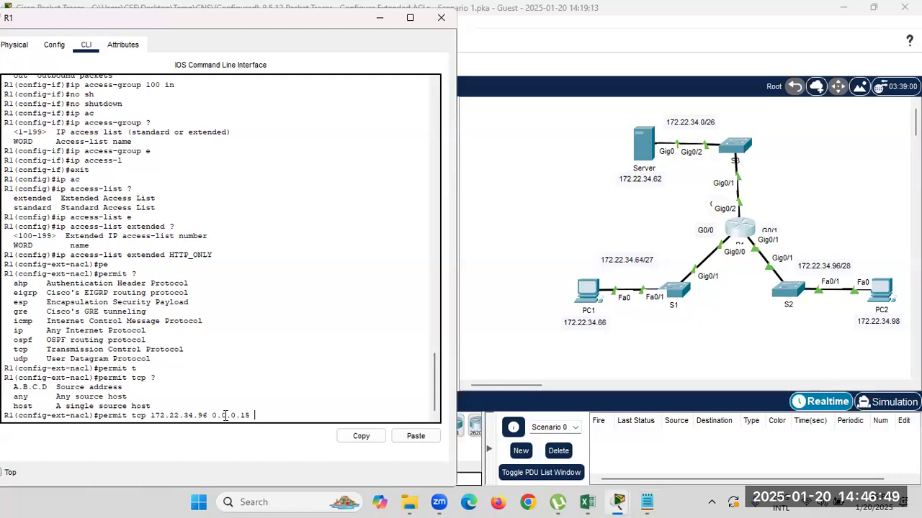
pyautogui.write(' ?')
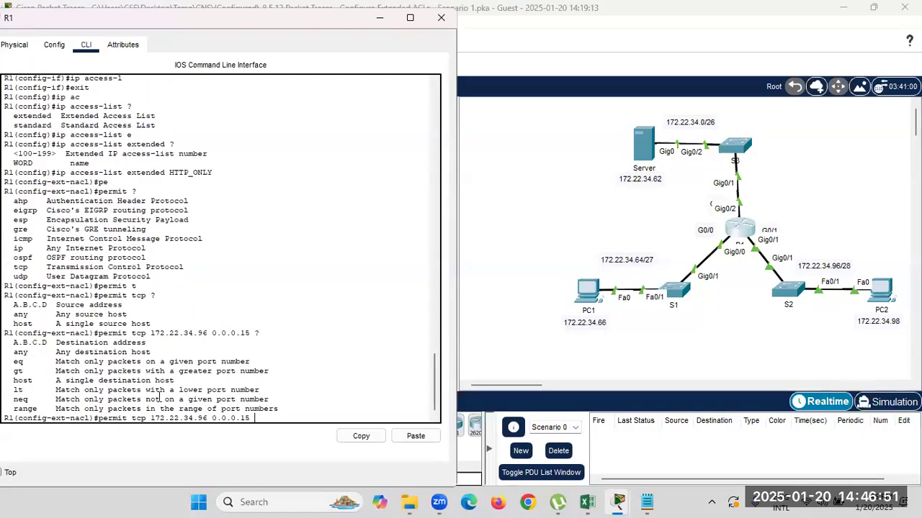
pyautogui.write('eq ?')
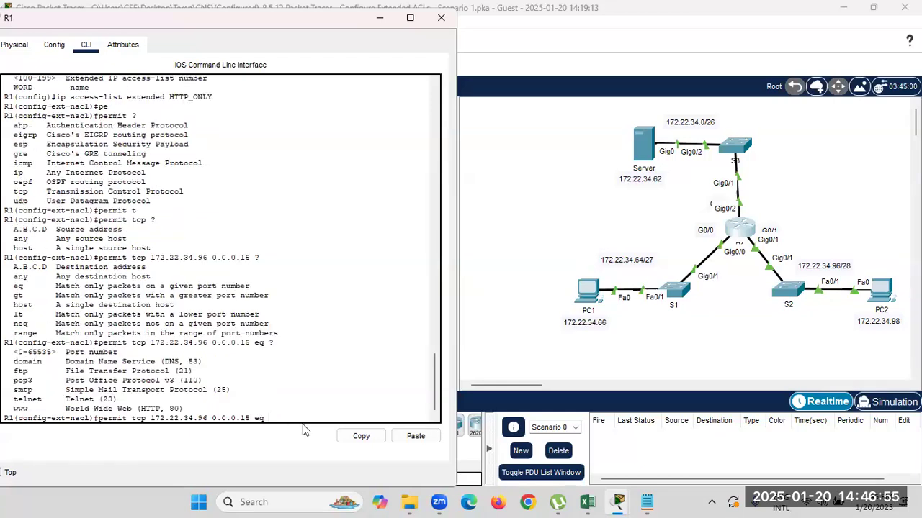
pyautogui.moveTo(160, 409); pyautogui.dragTo(120, 400)
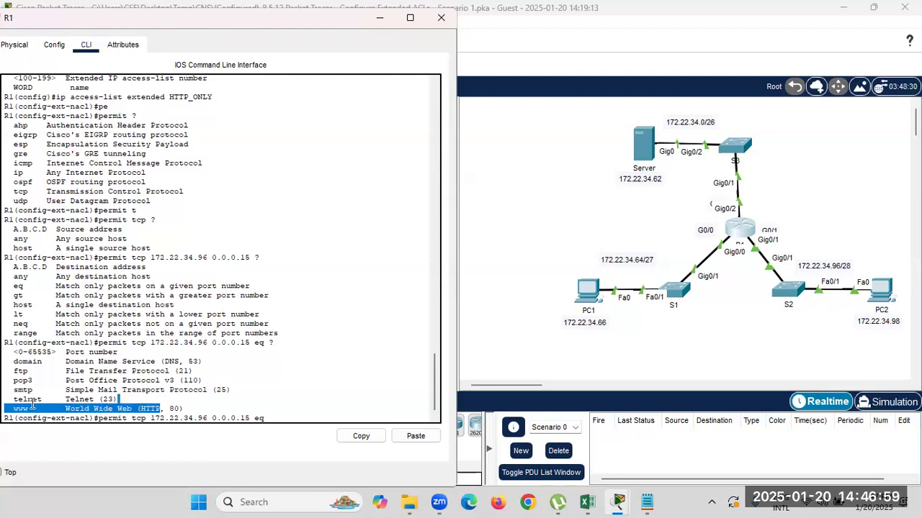
pyautogui.click(278, 418)
pyautogui.write('www')
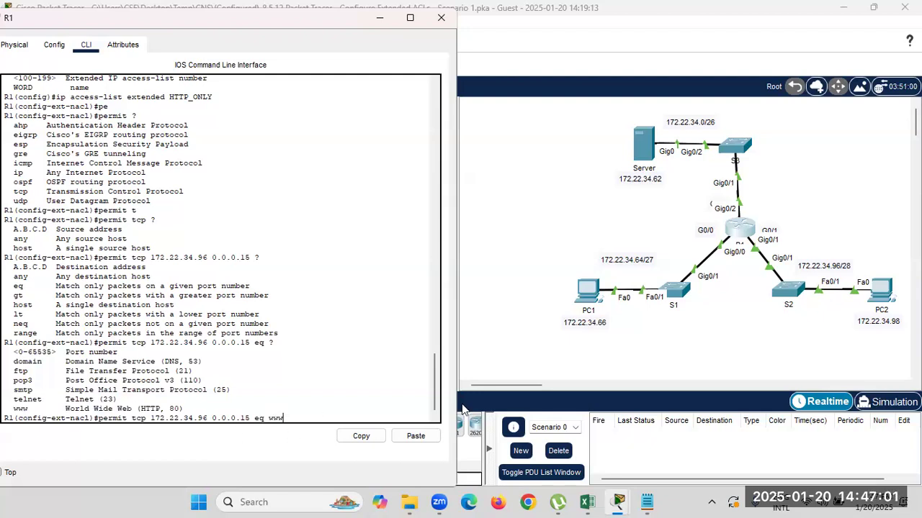
pyautogui.press('Return')
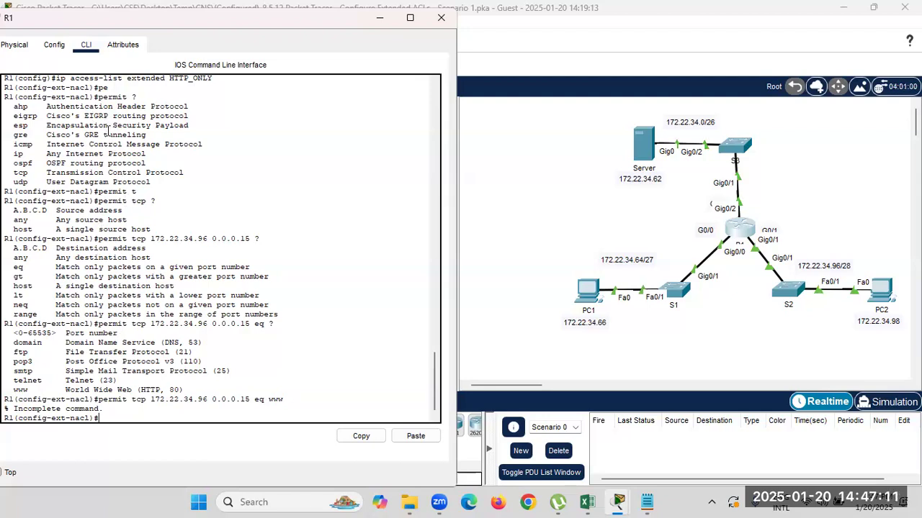
# Review the rejected permit command against the HTTP_ONLY list command in the console.
pyautogui.scroll(2, 92, 119)
pyautogui.moveTo(60, 122); pyautogui.dragTo(185, 121)
pyautogui.moveTo(212, 122); pyautogui.dragTo(214, 121)
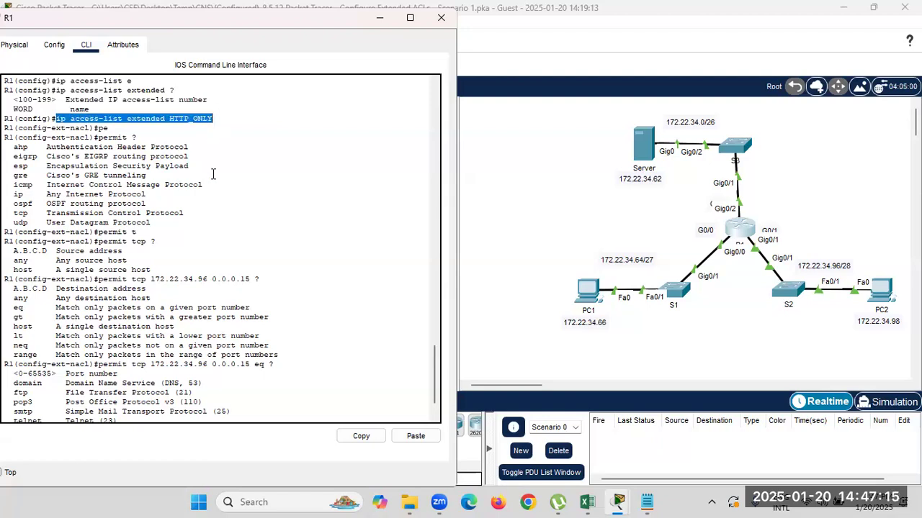
pyautogui.scroll(-2, 216, 350)
pyautogui.moveTo(98, 397); pyautogui.dragTo(150, 397)
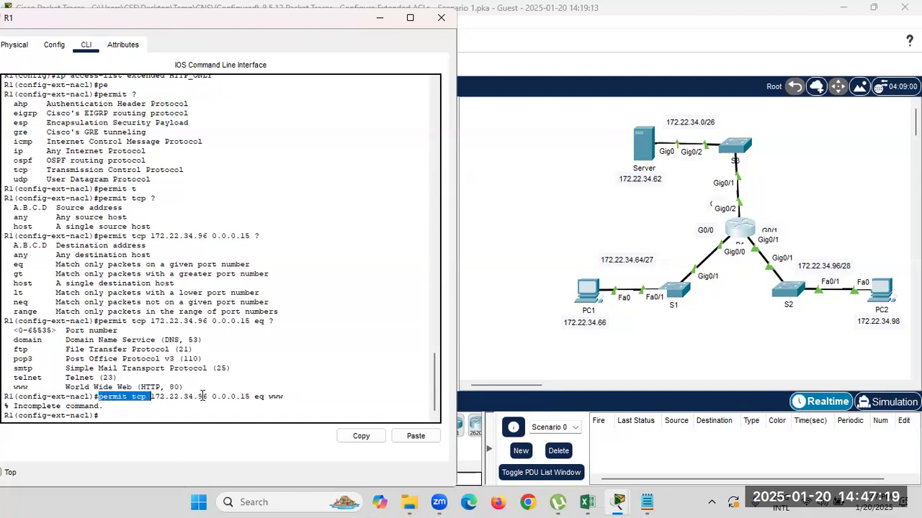
pyautogui.moveTo(212, 397); pyautogui.dragTo(249, 399)
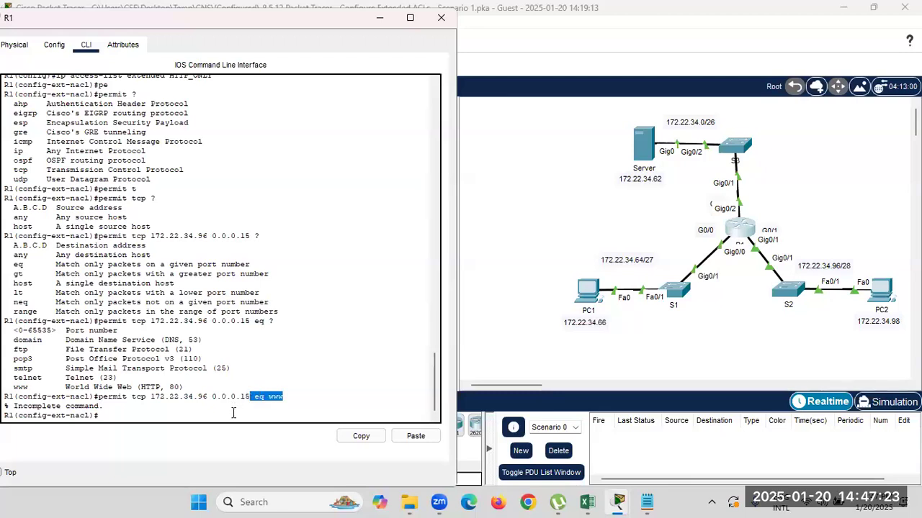
pyautogui.click(232, 412)
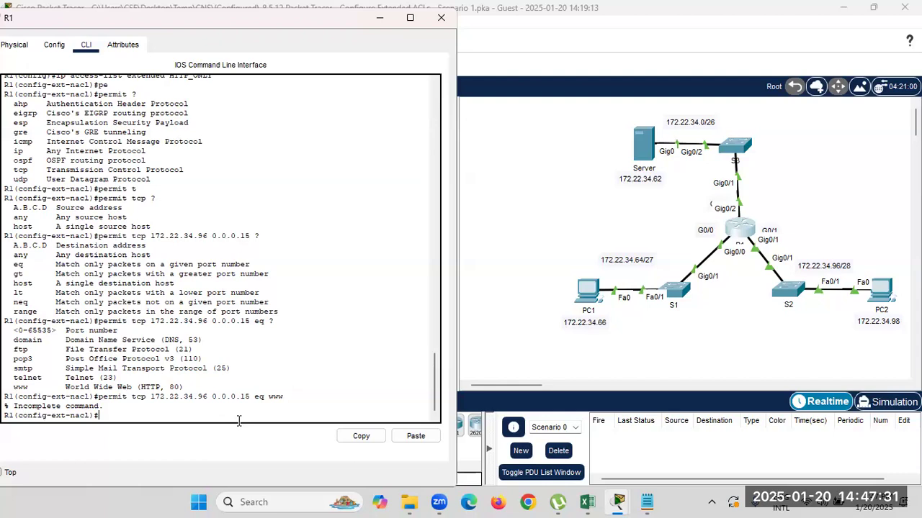
# Re-enter the rule as 'permit tcp 172.22.34.96 0.0.0.15 host 172.22.34.62 eq www'.
pyautogui.press('Up')
pyautogui.press('BackSpace')
pyautogui.press('BackSpace')
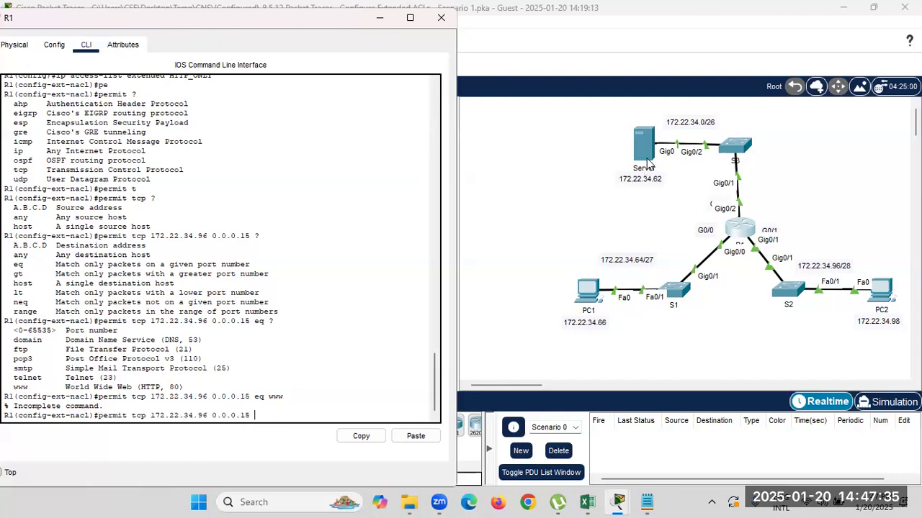
pyautogui.write('ho')
pyautogui.press('Tab')
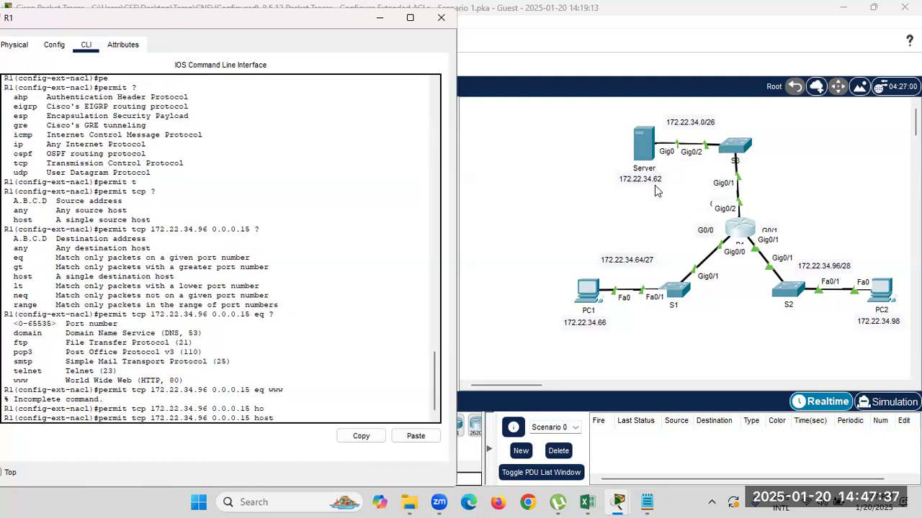
pyautogui.write('172.22.34.62')
pyautogui.click(654, 185)
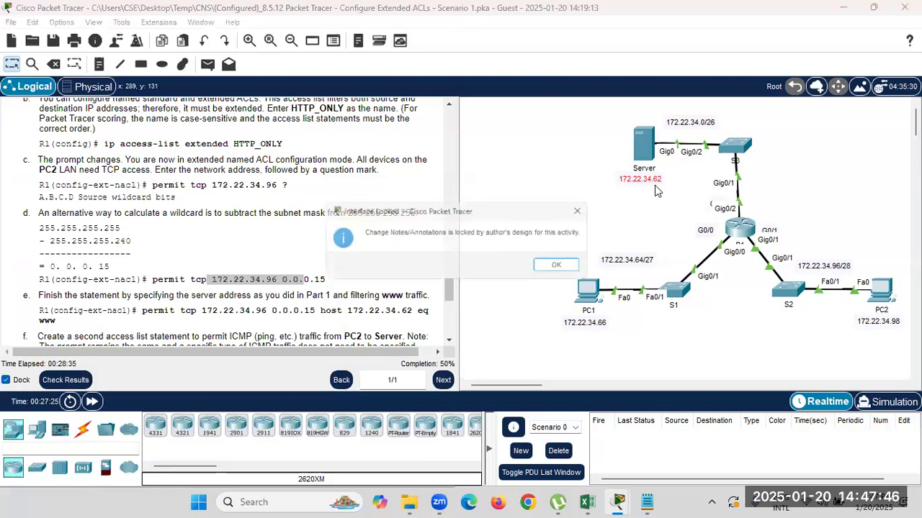
pyautogui.click(565, 267)
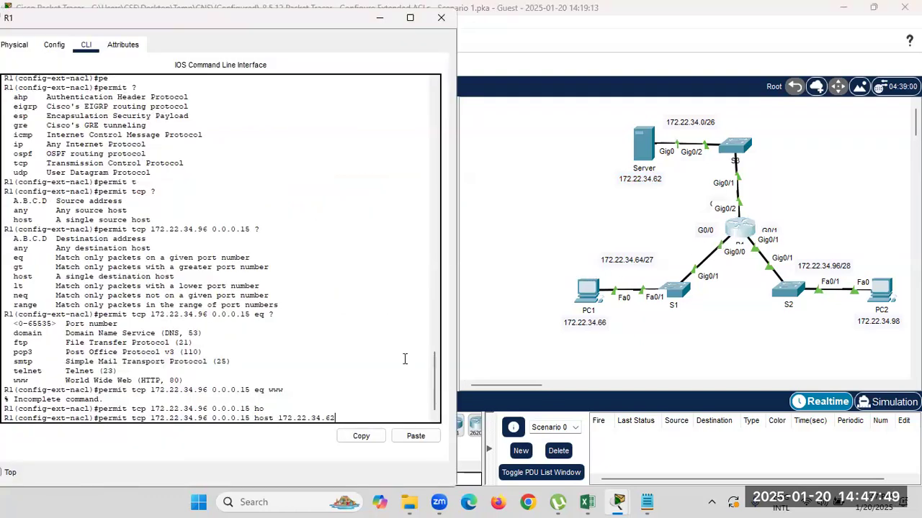
pyautogui.write('eq w')
pyautogui.press('Tab')
pyautogui.press('Return')
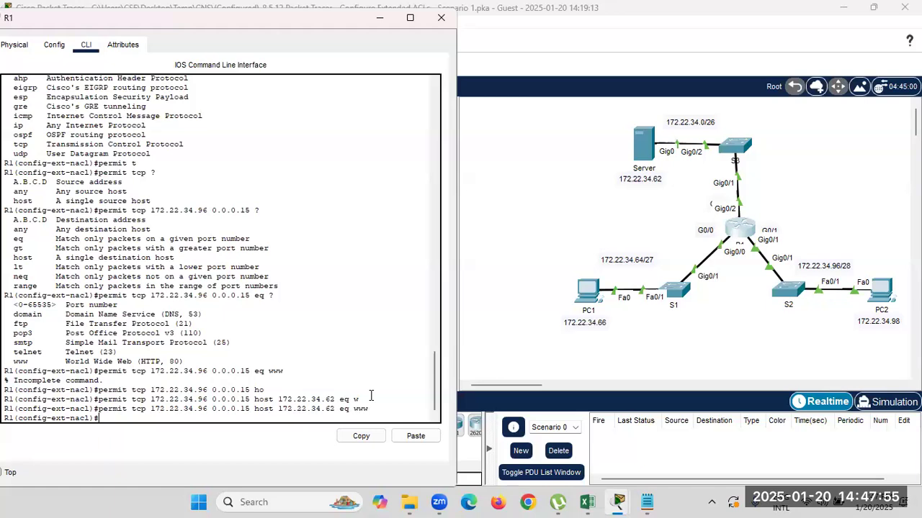
pyautogui.moveTo(369, 408); pyautogui.dragTo(101, 408)
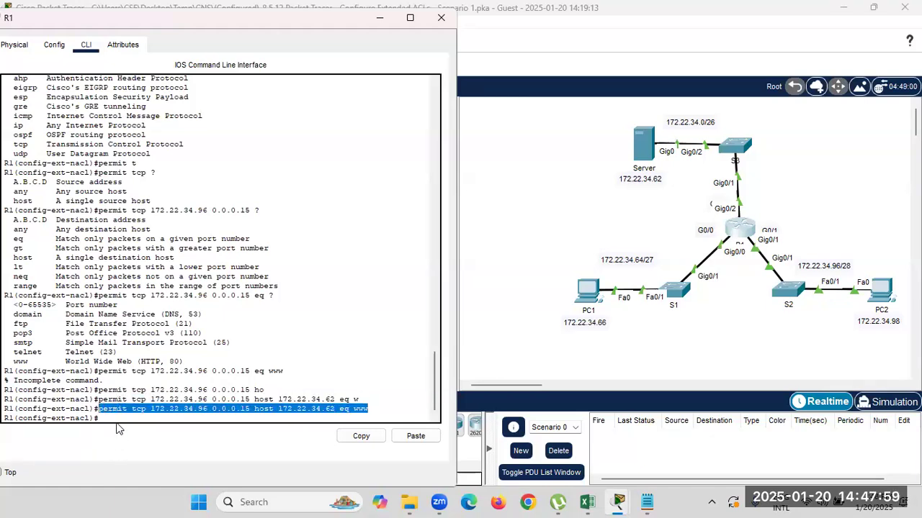
pyautogui.click(108, 416)
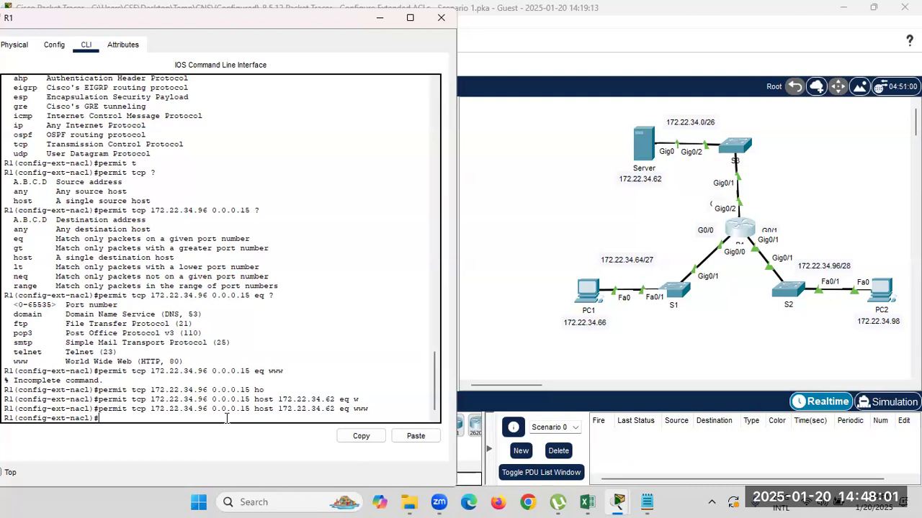
# Enter 'permit icmp 172.22.34.96 0.0.0.15 host 172.22.34.62' into HTTP_ONLY.
pyautogui.write('per')
pyautogui.press('Tab')
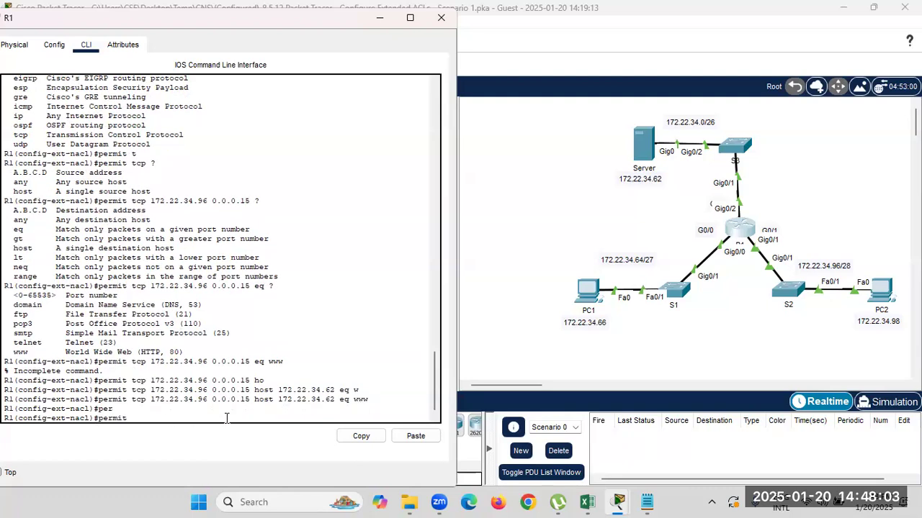
pyautogui.write('?')
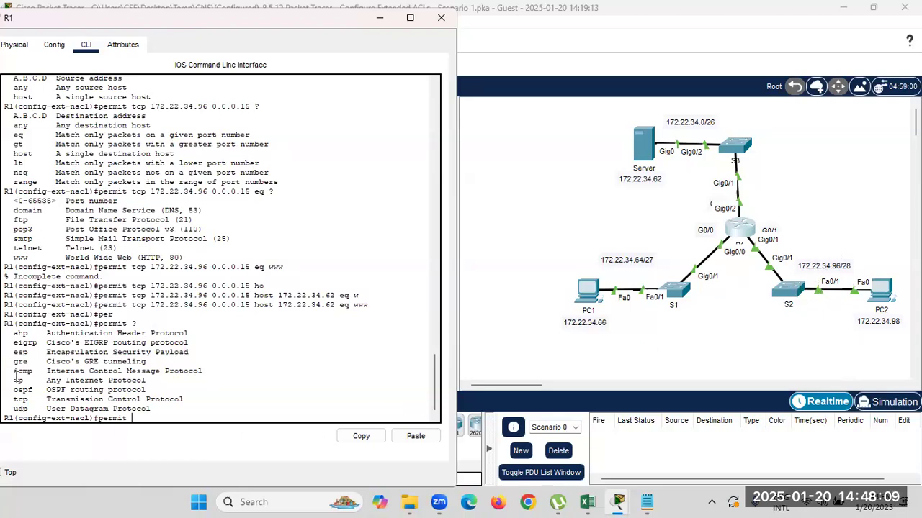
pyautogui.write('i')
pyautogui.press('Tab')
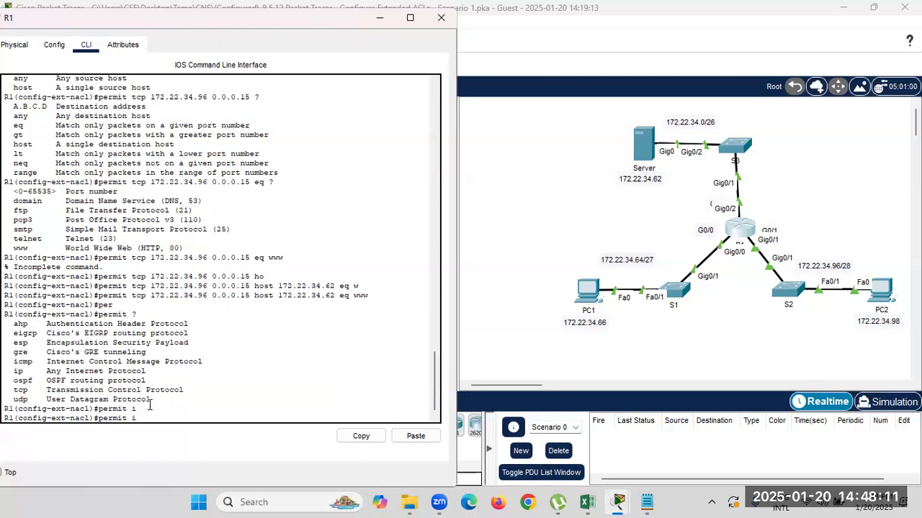
pyautogui.write('c')
pyautogui.press('Tab')
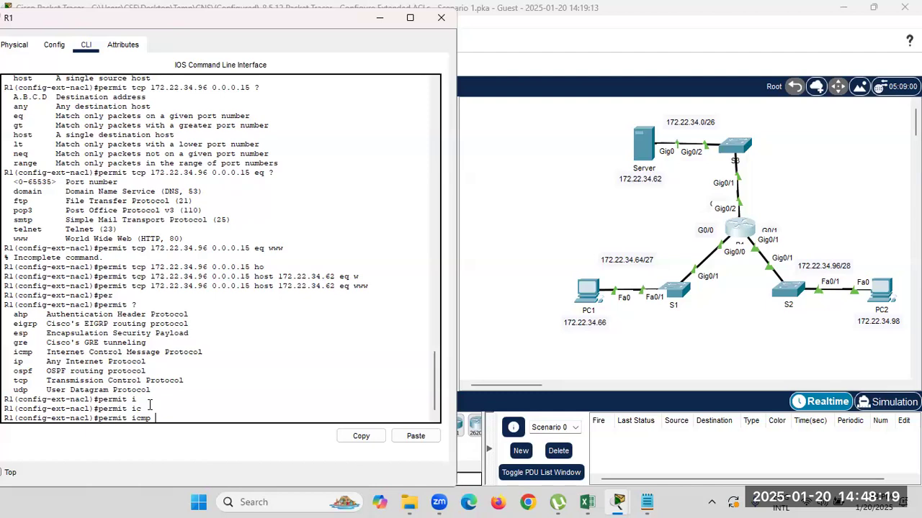
pyautogui.write('12')
pyautogui.write('2')
pyautogui.write('.')
pyautogui.write('22.34.')
pyautogui.write('96')
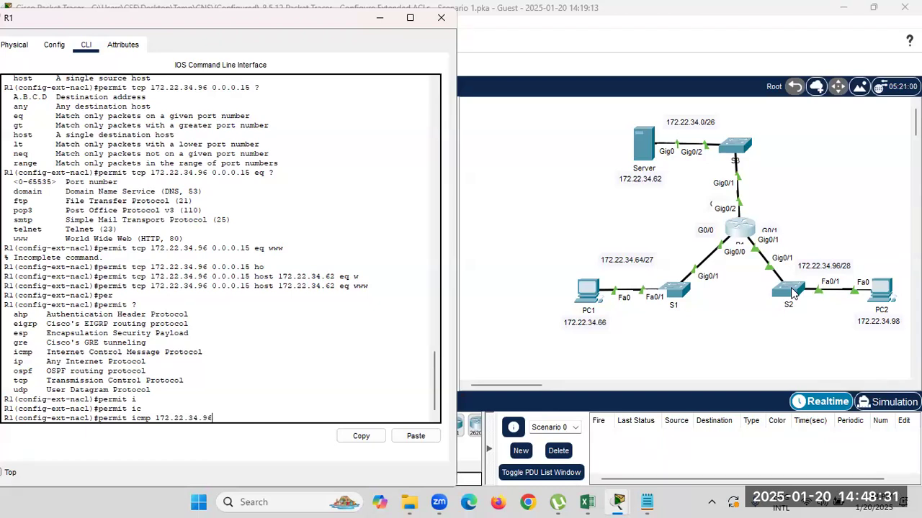
pyautogui.write(' 0.0.0.15 h')
pyautogui.press('Tab')
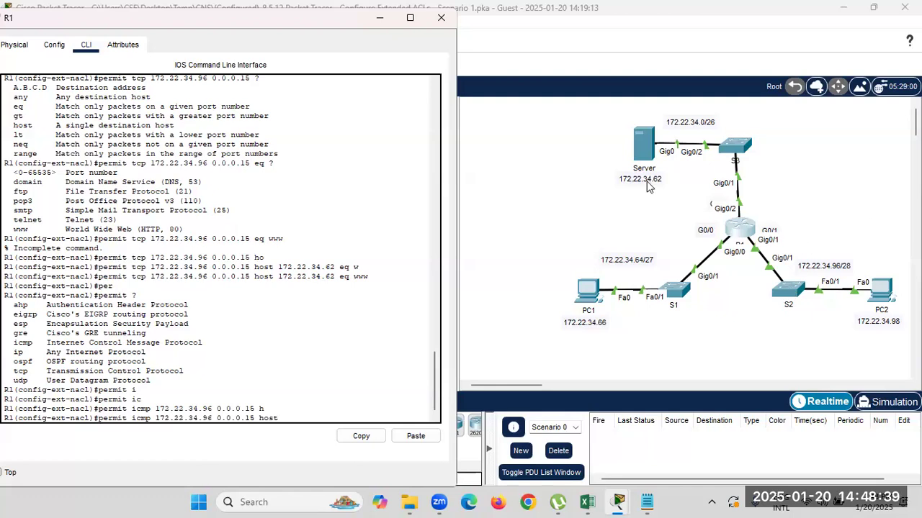
pyautogui.write('172.22.34.')
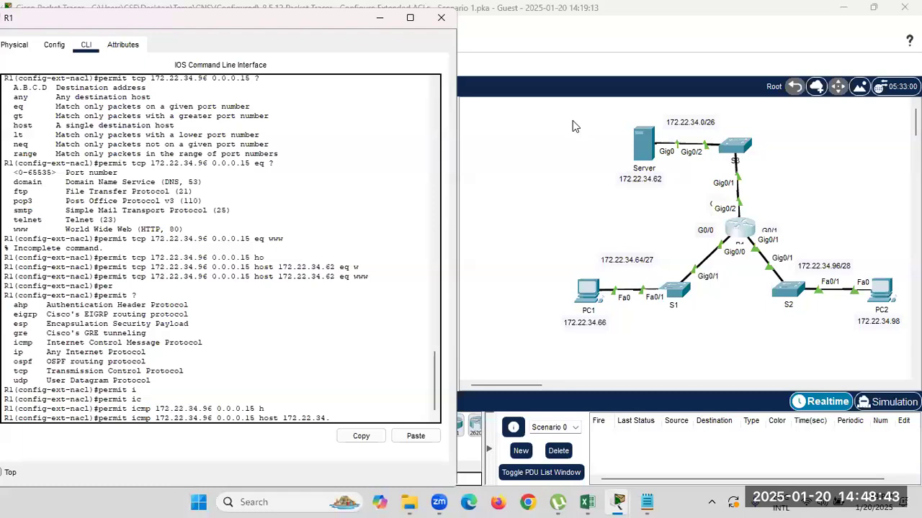
pyautogui.write('62 eq')
pyautogui.press('Return')
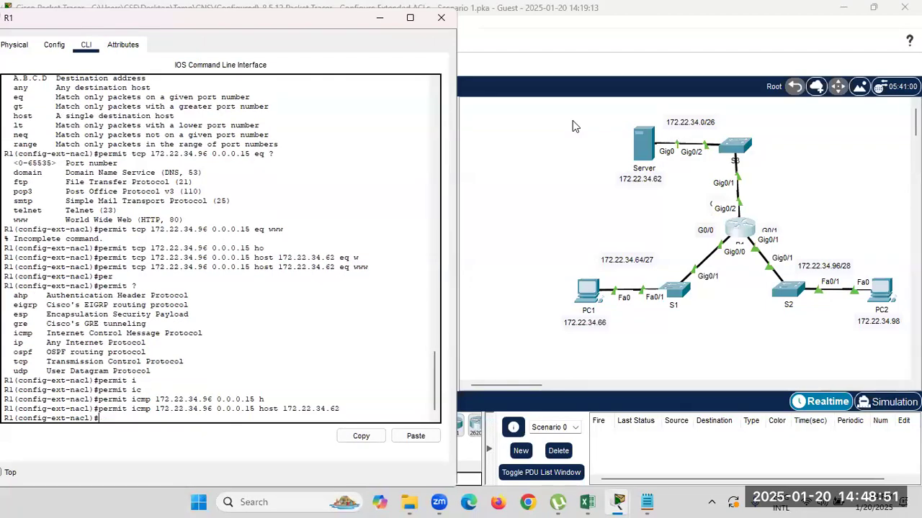
# Exit to privileged mode and run 'show access-lists' on R1.
pyautogui.write('exit')
pyautogui.press('Return')
pyautogui.write('ex')
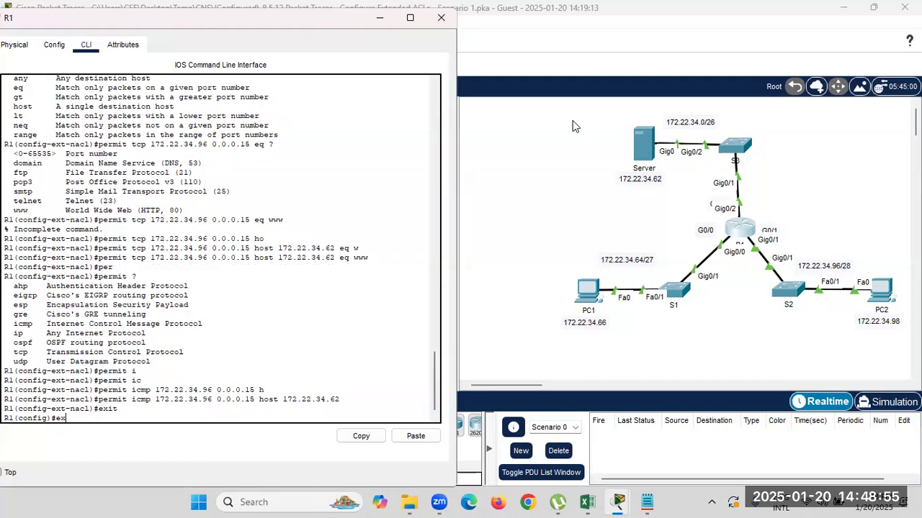
pyautogui.write('it')
pyautogui.press('Return')
pyautogui.press('Return')
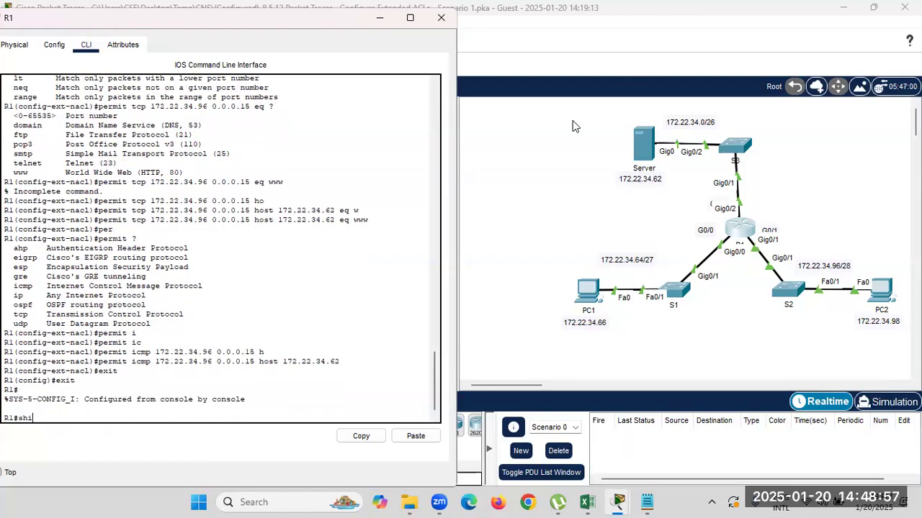
pyautogui.write('show ac')
pyautogui.press('Tab')
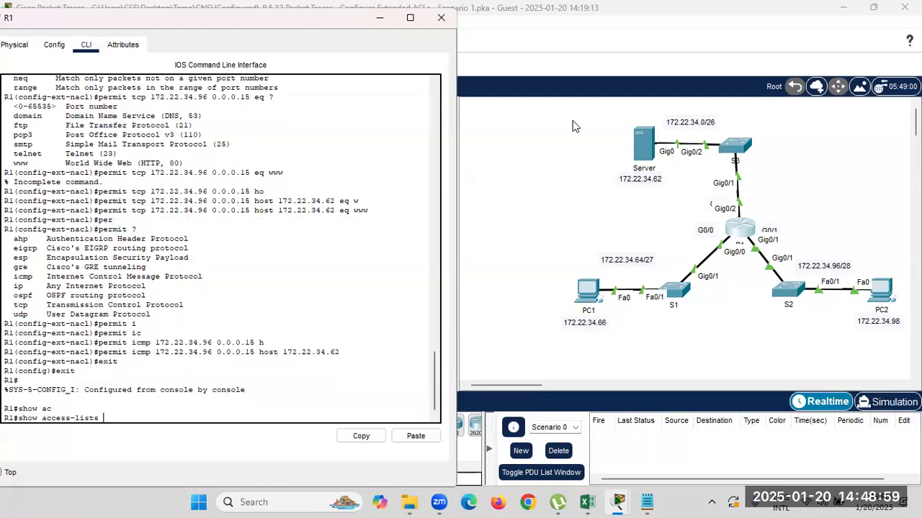
pyautogui.press('Return')
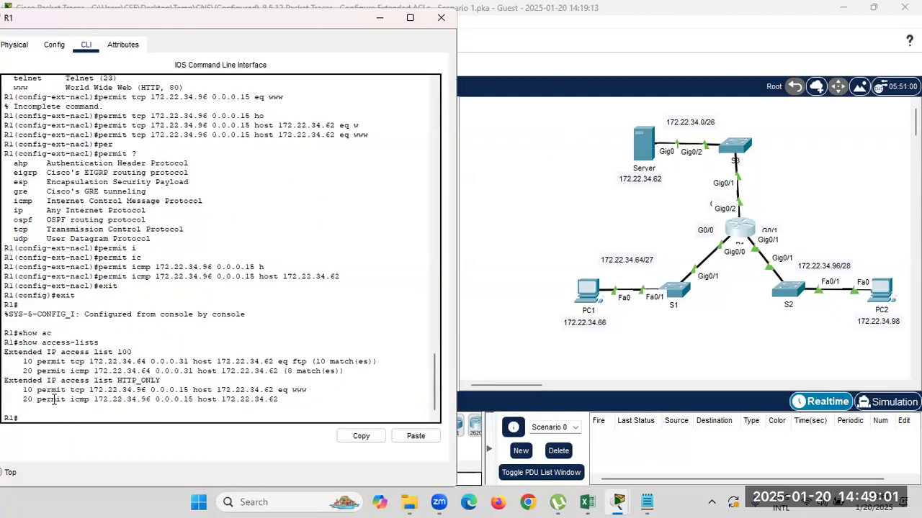
# Review HTTP_ONLY's www rule 10 to host 172.22.34.62 and ICMP rule 20.
pyautogui.moveTo(7, 386); pyautogui.dragTo(295, 398)
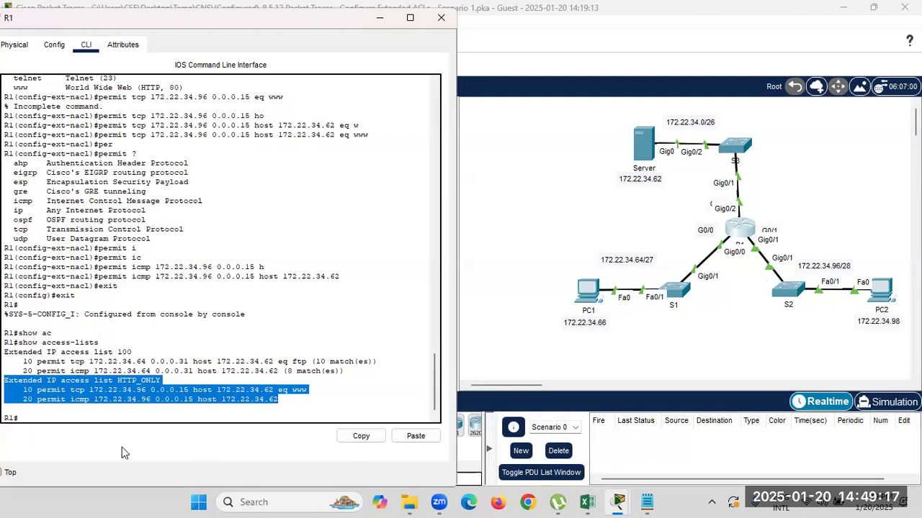
pyautogui.click(126, 399)
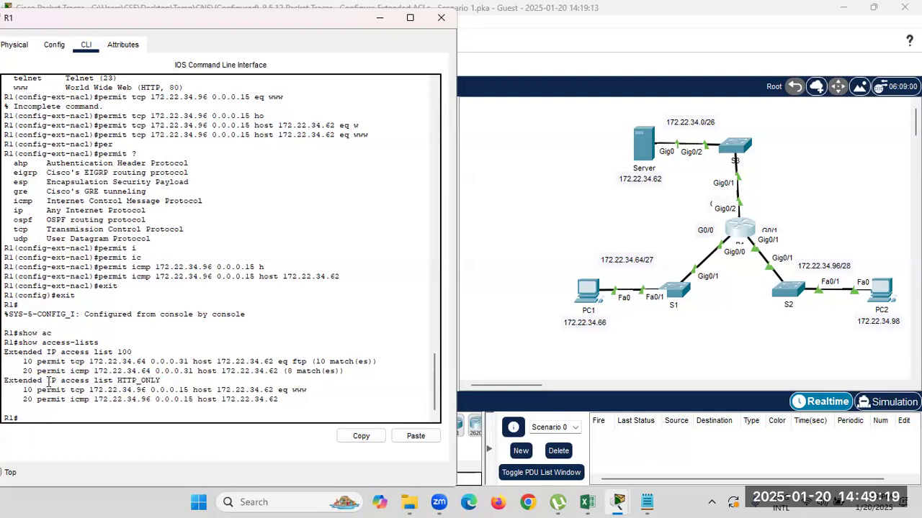
pyautogui.moveTo(116, 383); pyautogui.dragTo(162, 381)
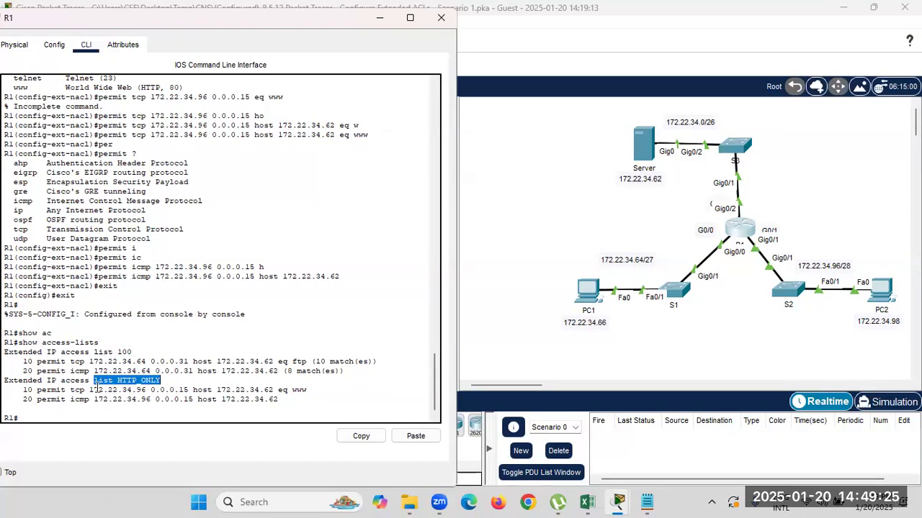
pyautogui.moveTo(36, 390); pyautogui.dragTo(126, 389)
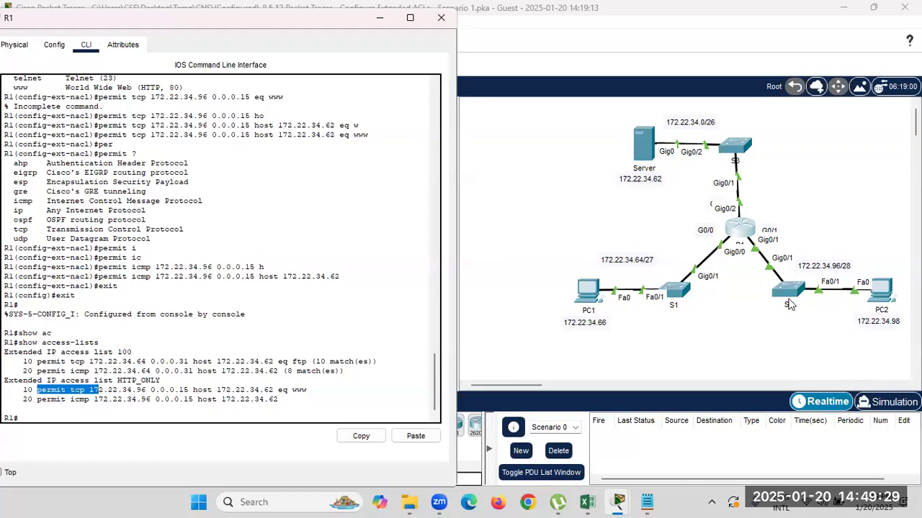
pyautogui.moveTo(191, 389); pyautogui.dragTo(93, 390)
pyautogui.moveTo(277, 390); pyautogui.dragTo(189, 391)
pyautogui.click(268, 398)
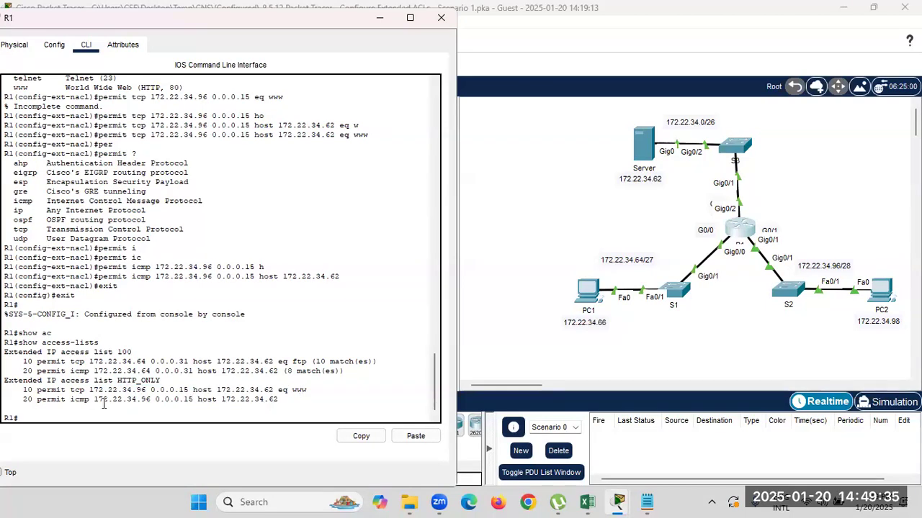
pyautogui.moveTo(56, 399); pyautogui.dragTo(268, 398)
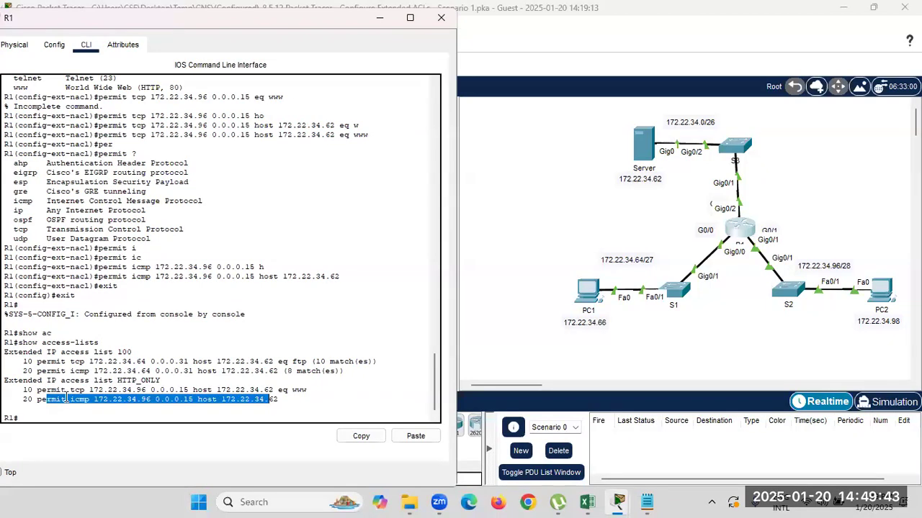
pyautogui.moveTo(161, 380); pyautogui.dragTo(118, 380)
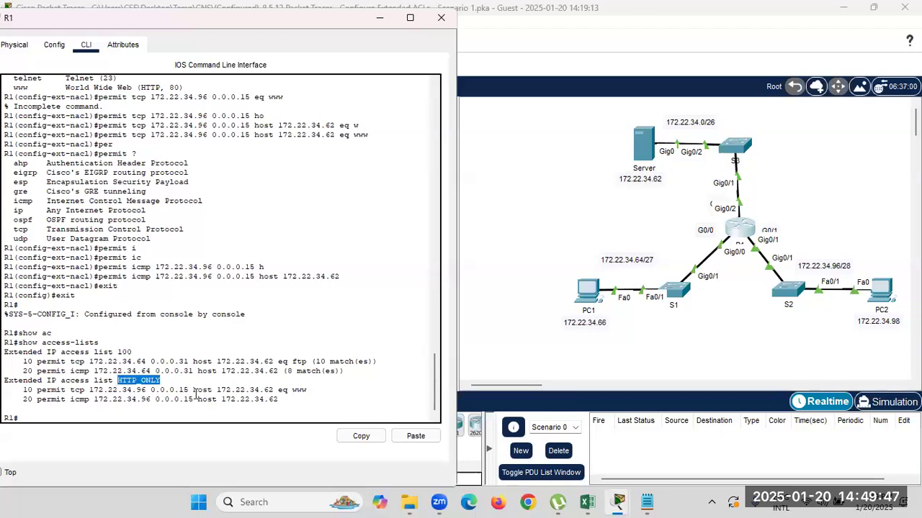
pyautogui.click(177, 415)
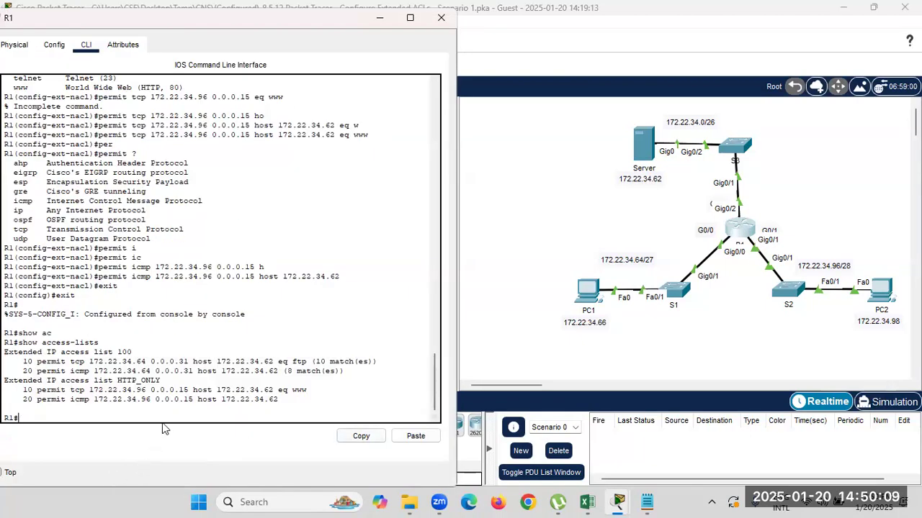
# Enter configuration mode for interface g0/1 on R1.
pyautogui.write('conf')
pyautogui.press('Tab')
pyautogui.write('t')
pyautogui.press('Return')
pyautogui.write('int')
pyautogui.press('Tab')
pyautogui.write('g0/1')
pyautogui.press('Return')
# Apply 'ip access-group HTTP_ONLY in' on g0/1 and issue 'no shutdown'.
pyautogui.write('ip ac')
pyautogui.press('Tab')
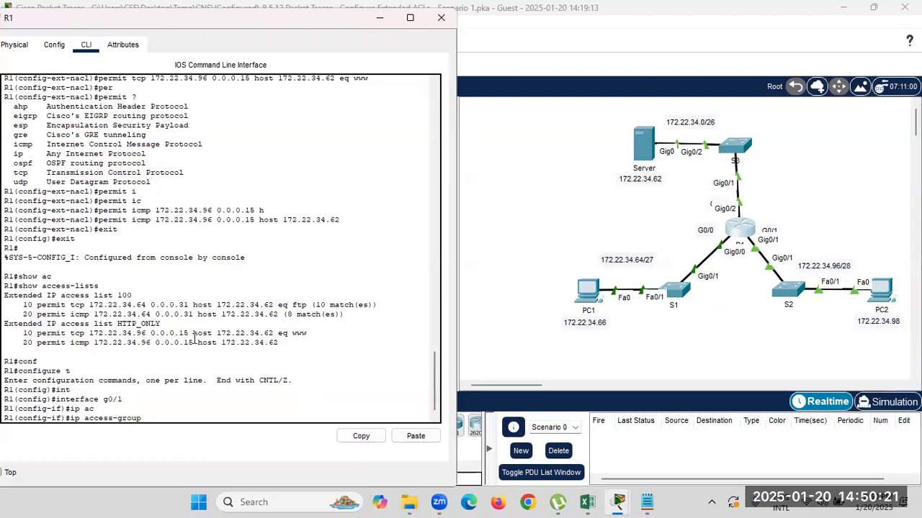
pyautogui.doubleClick(132, 324)
pyautogui.press('super+c')
pyautogui.rightClick(119, 325)
pyautogui.click(151, 333)
pyautogui.rightClick(153, 420)
pyautogui.click(177, 445)
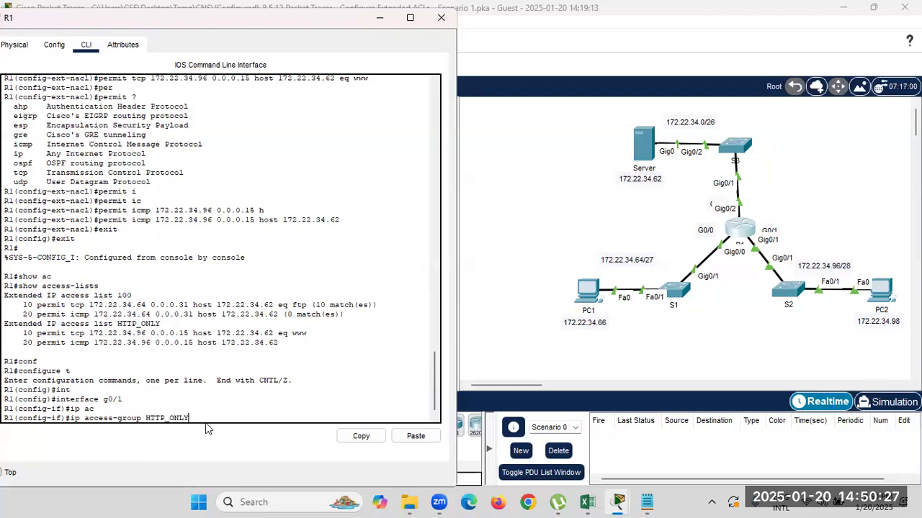
pyautogui.write('i')
pyautogui.press('Tab')
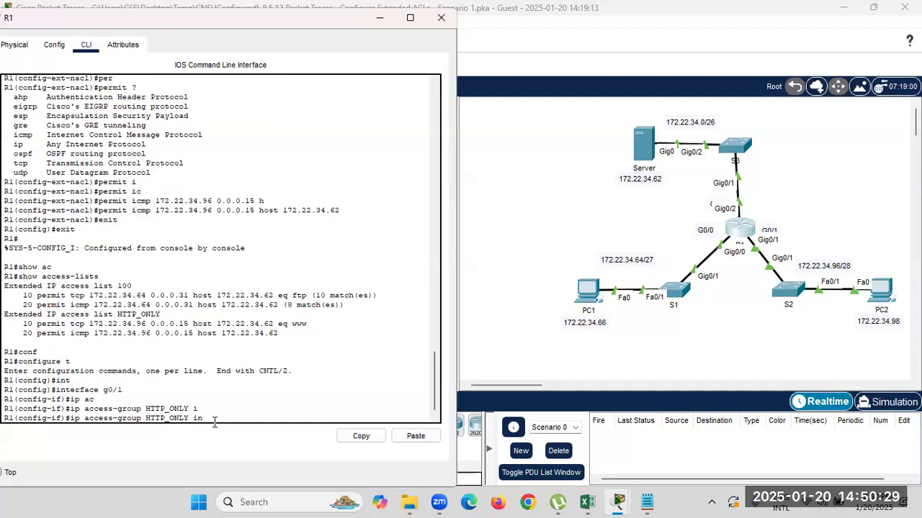
pyautogui.press('Return')
pyautogui.write('no sh')
pyautogui.press('Tab')
pyautogui.press('Return')
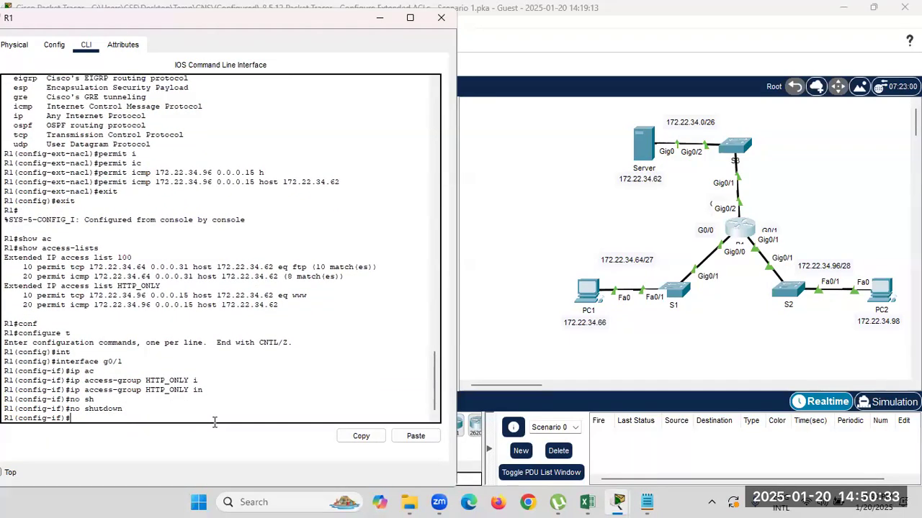
# Open PC2's device window and drag it aside so the topology stays visible.
pyautogui.click(496, 324)
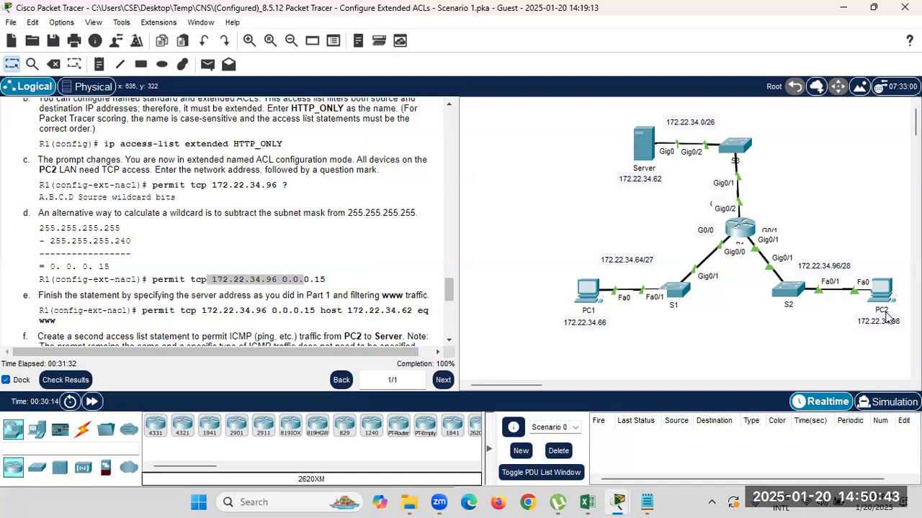
pyautogui.moveTo(885, 295)
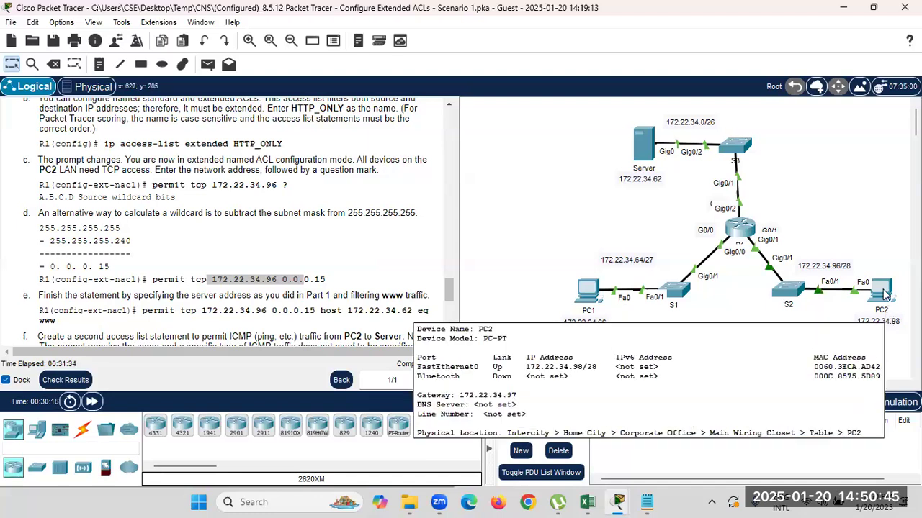
pyautogui.scroll(-9, 292, 262)
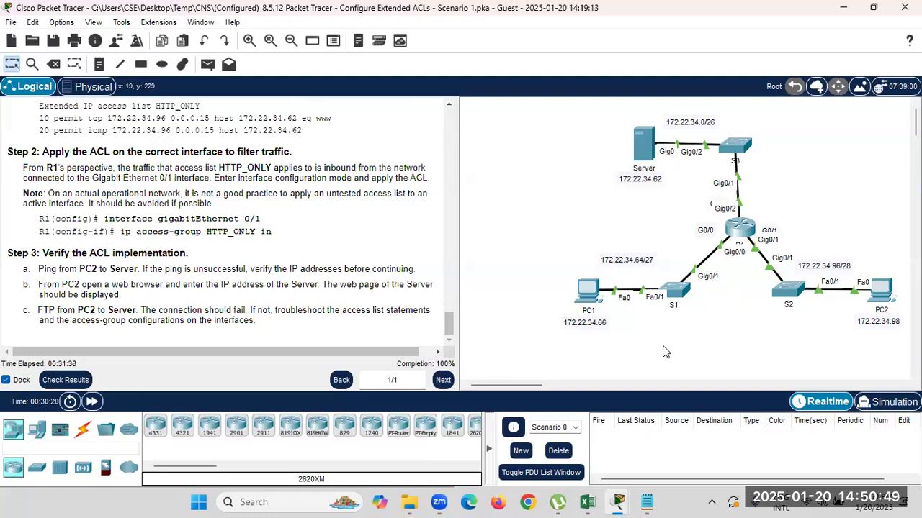
pyautogui.click(884, 292)
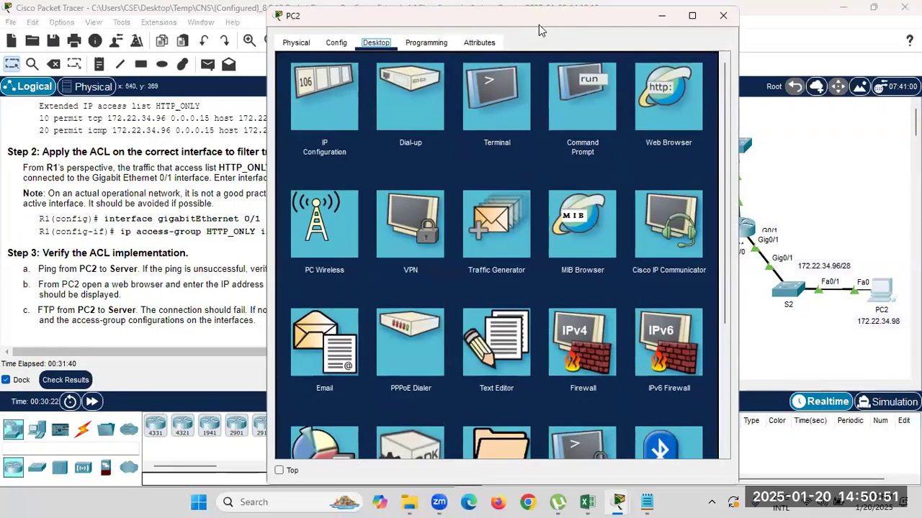
pyautogui.moveTo(545, 23); pyautogui.dragTo(310, 22)
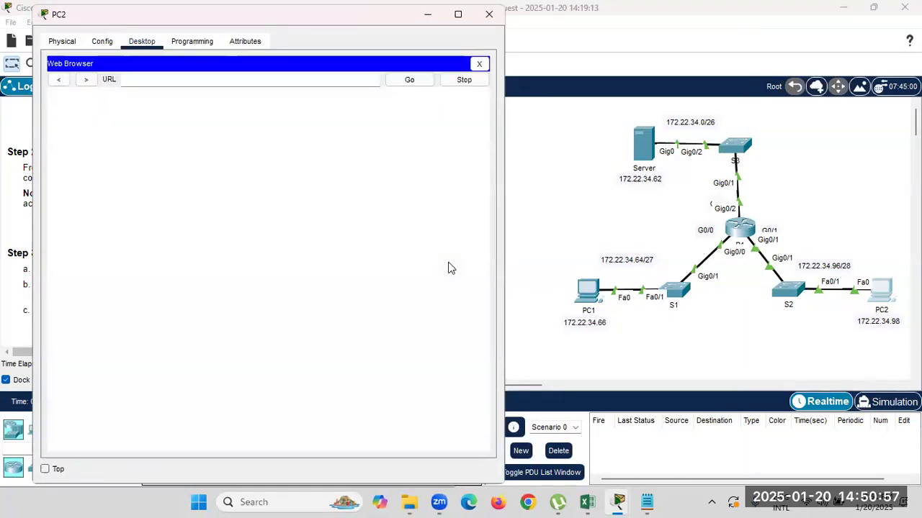
pyautogui.click(249, 80)
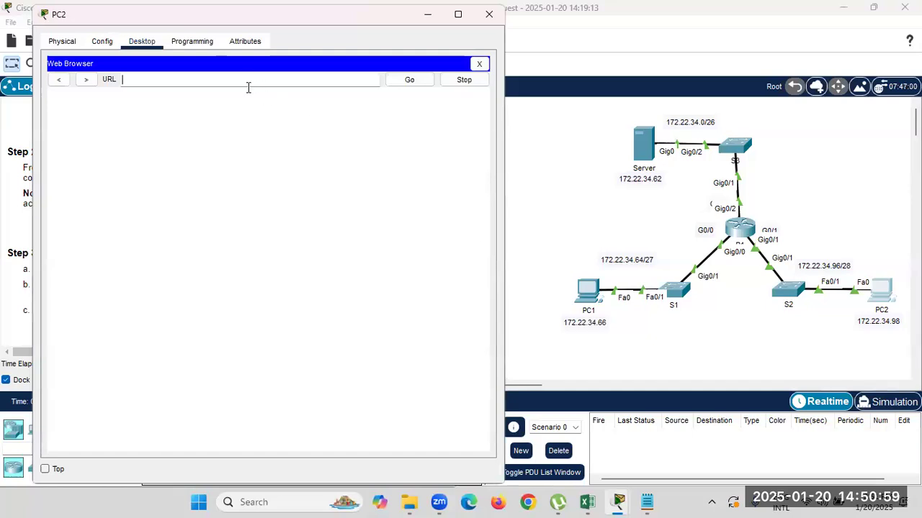
pyautogui.write('http//7')
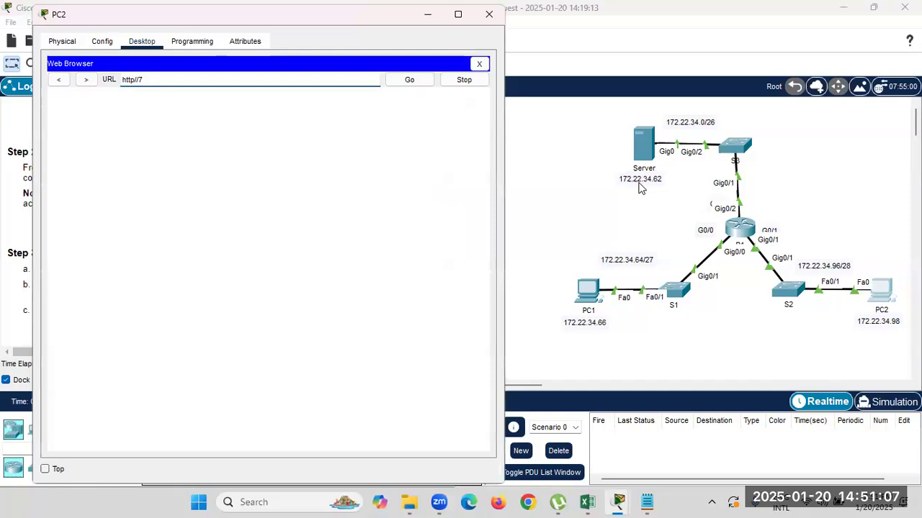
pyautogui.press('BackSpace')
pyautogui.write('172.22.34.62')
pyautogui.press('Return')
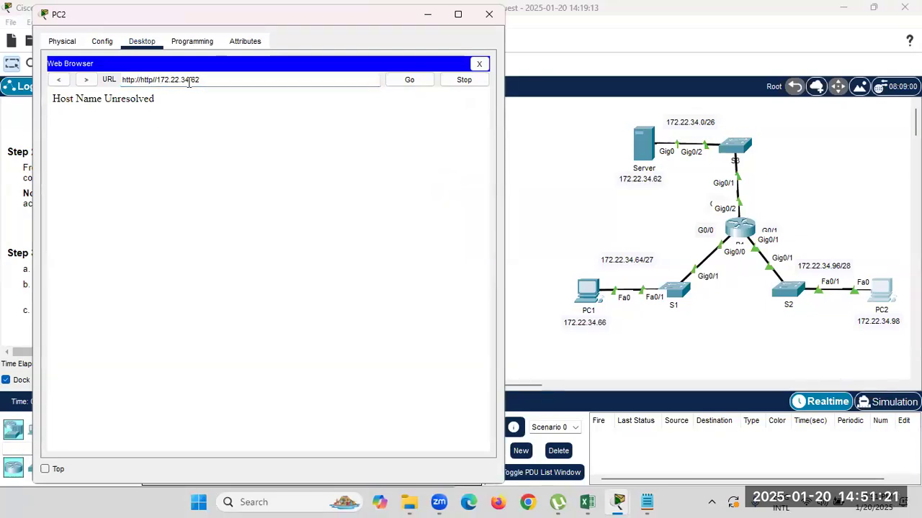
pyautogui.press('BackSpace')
pyautogui.press('BackSpace')
pyautogui.press('BackSpace')
pyautogui.press('BackSpace')
pyautogui.press('BackSpace')
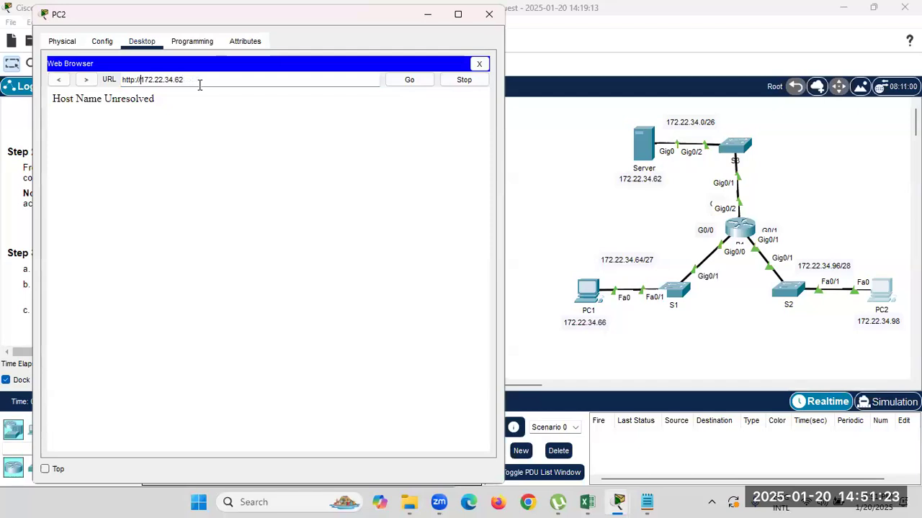
pyautogui.press('Return')
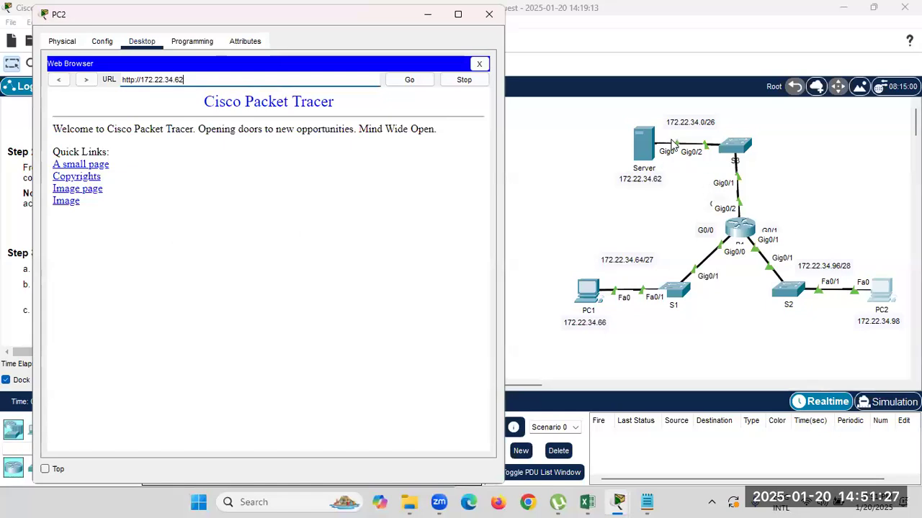
pyautogui.click(428, 15)
pyautogui.click(882, 291)
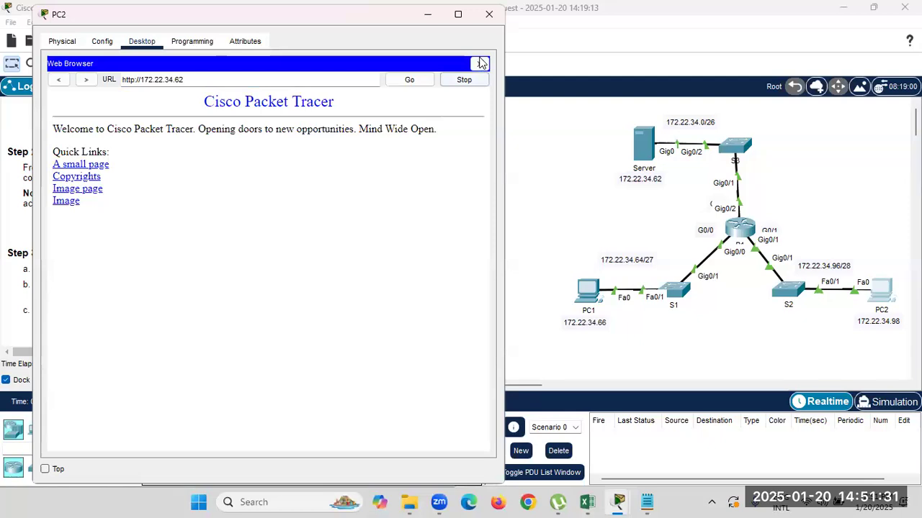
# Ping 172.22.34.62 from PC2's Command Prompt, getting 4 of 4 replies, then close the prompt.
pyautogui.click(479, 64)
pyautogui.click(360, 141)
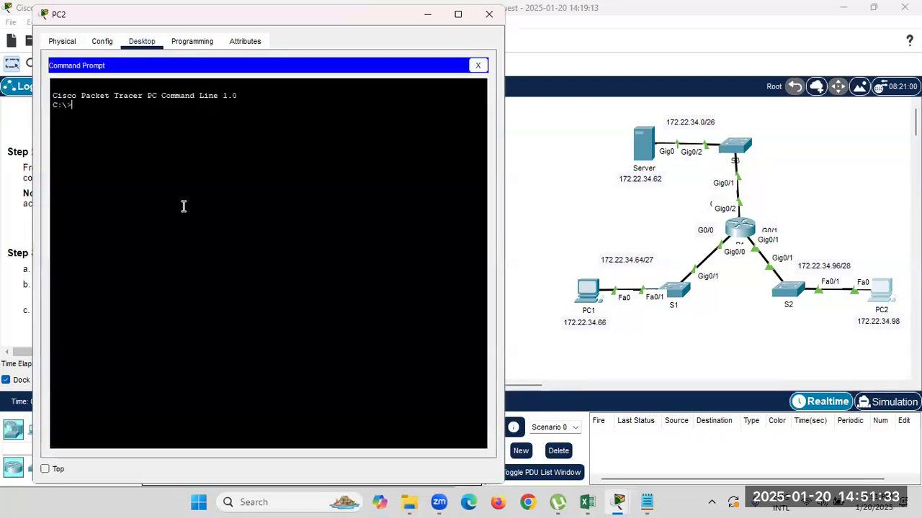
pyautogui.write('ping 172.22.34.62')
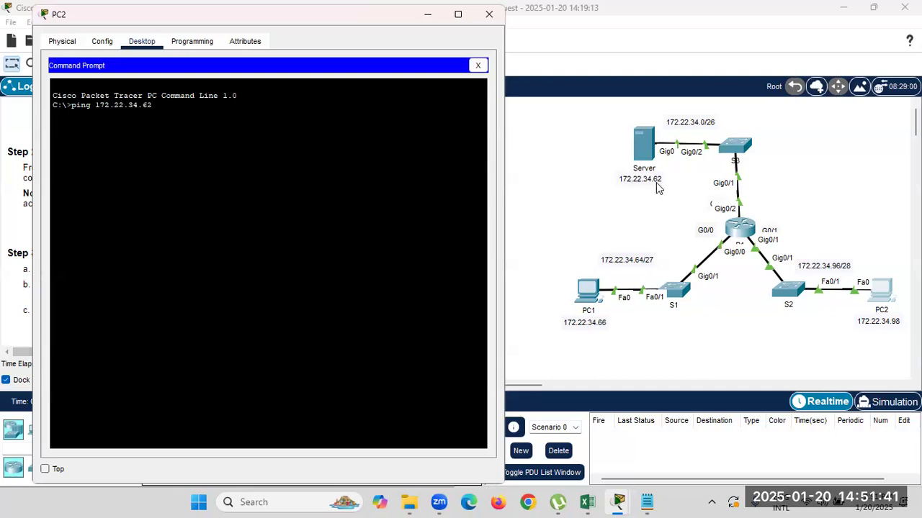
pyautogui.press('Return')
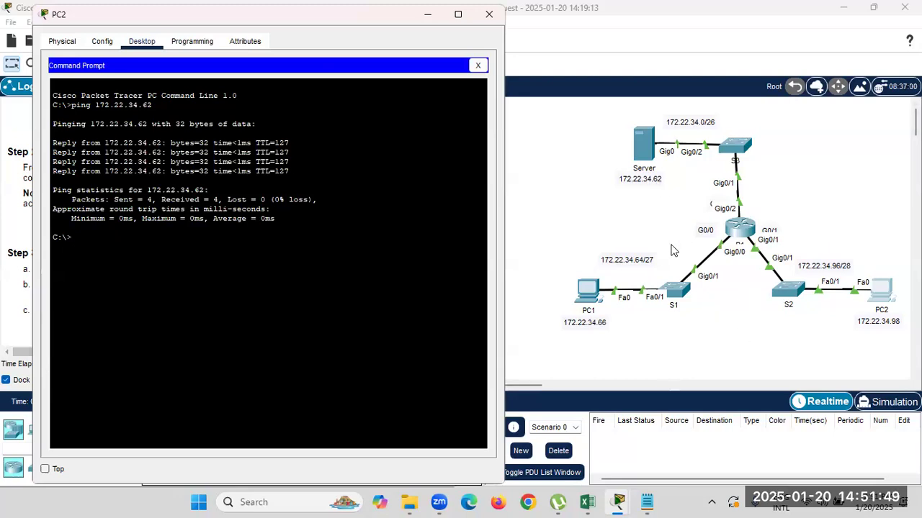
pyautogui.click(477, 65)
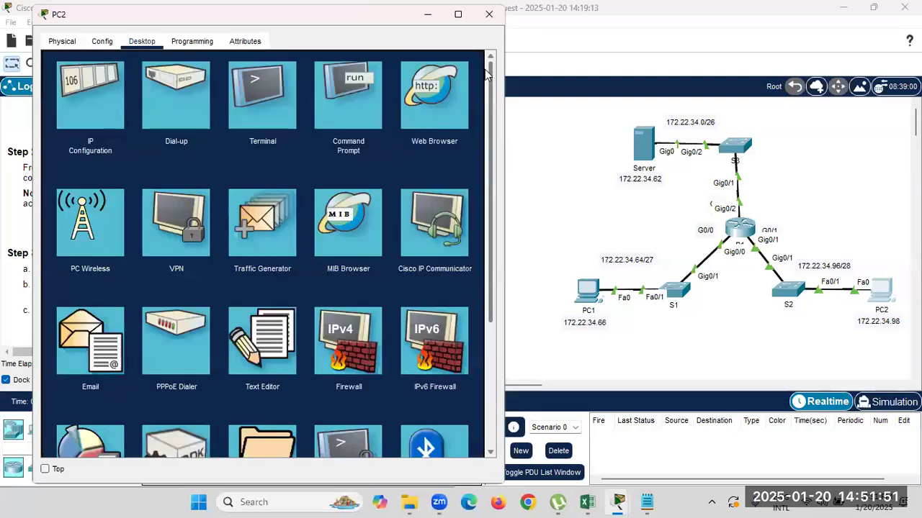
# Fire a simple ICMP PDU from PC1 to PC2, which is listed as Failed.
pyautogui.click(433, 16)
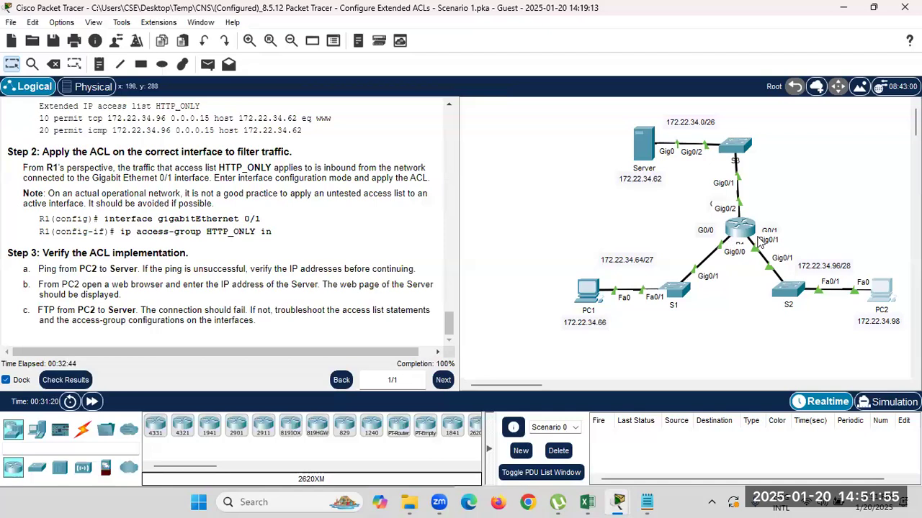
pyautogui.click(207, 64)
pyautogui.click(594, 291)
pyautogui.click(882, 291)
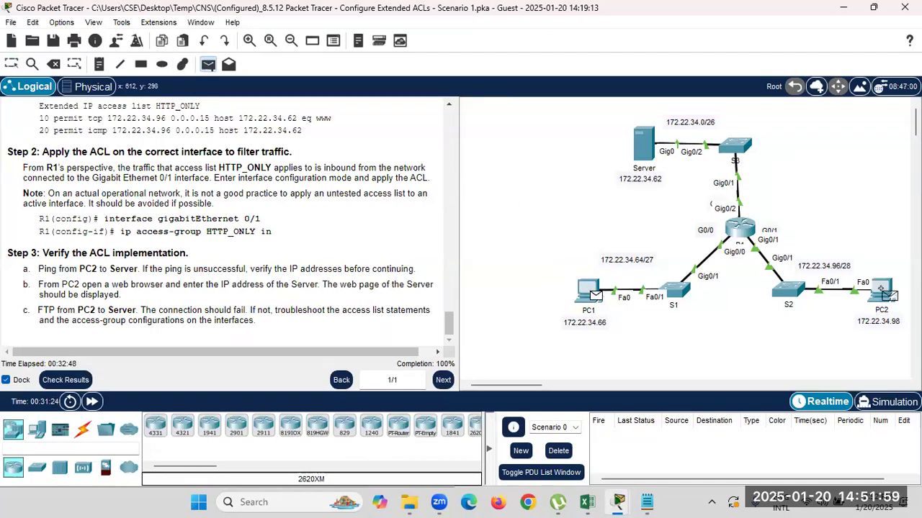
pyautogui.click(609, 438)
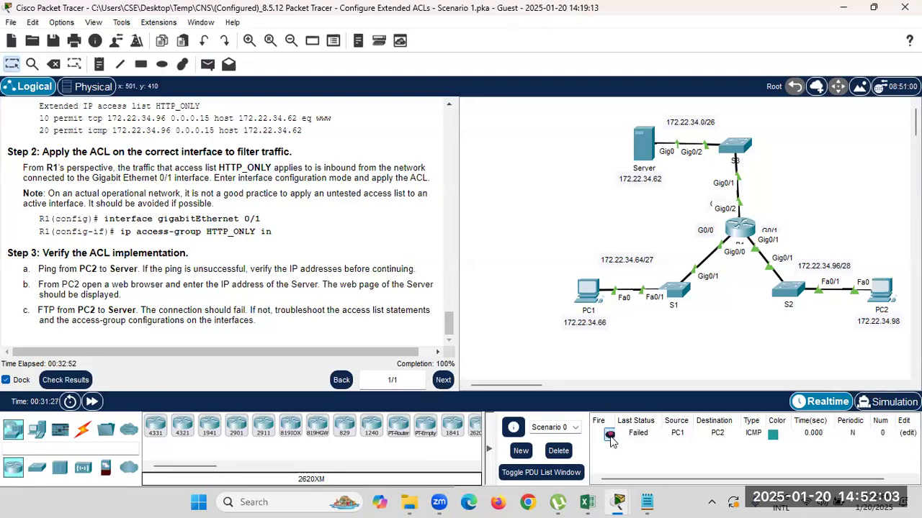
# Highlight R1's two HTTP_ONLY rules and two access-list 100 rules in the CLI output.
pyautogui.click(748, 236)
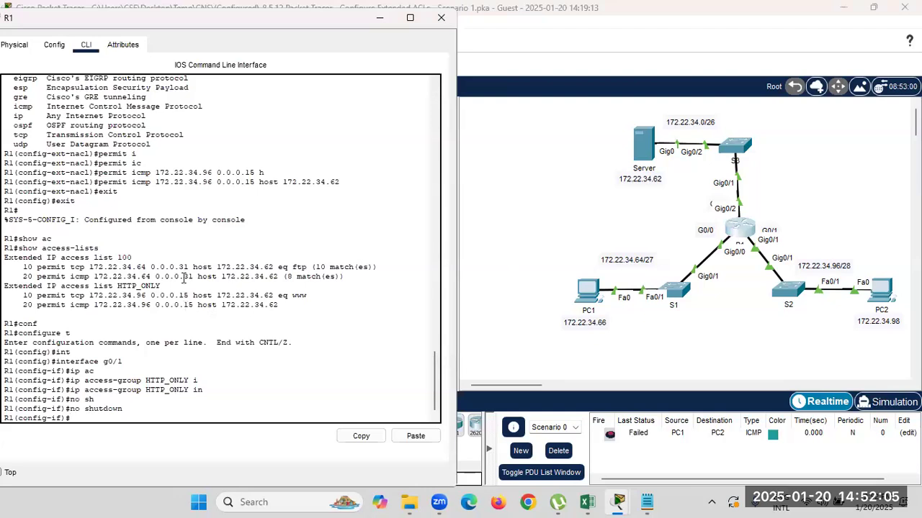
pyautogui.scroll(9, 133, 273)
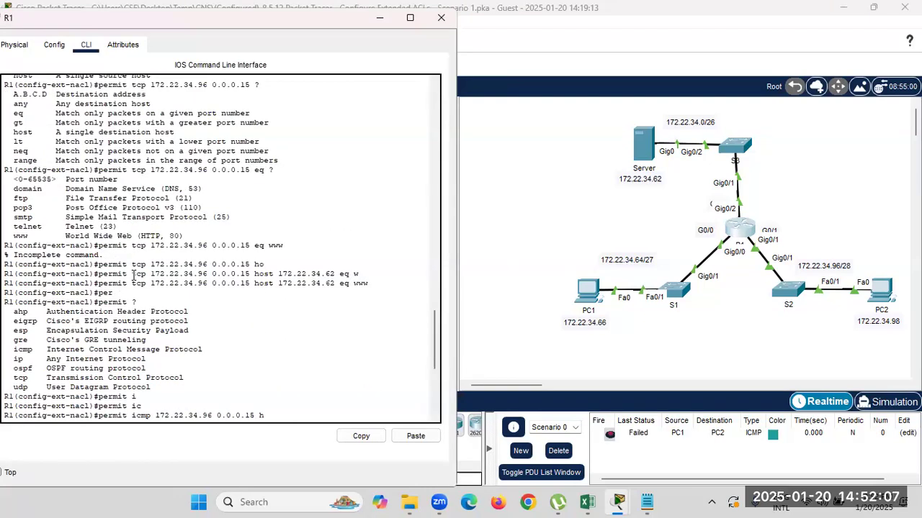
pyautogui.scroll(-9, 132, 284)
pyautogui.moveTo(287, 303); pyautogui.dragTo(10, 293)
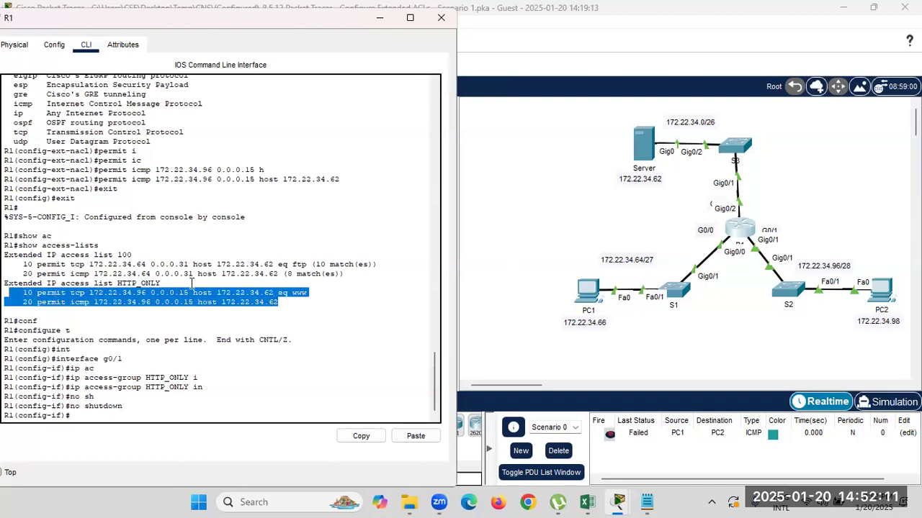
pyautogui.moveTo(344, 274); pyautogui.dragTo(10, 265)
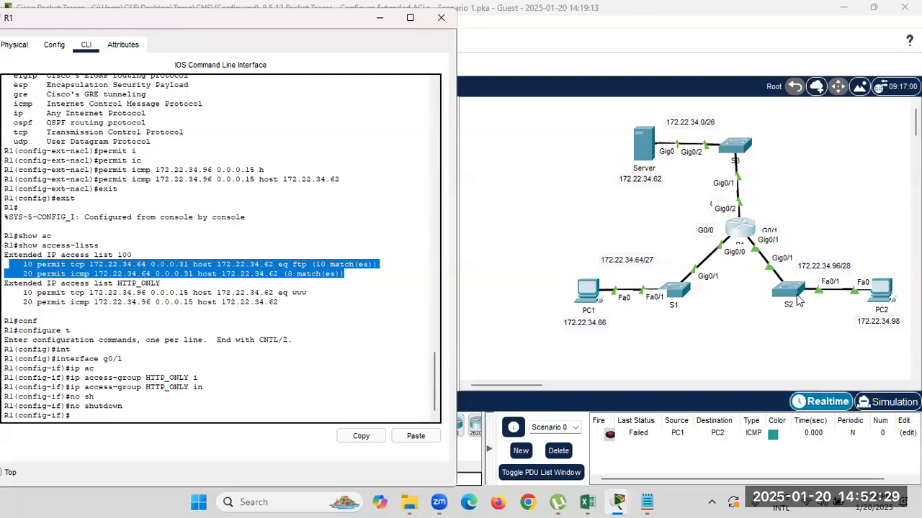
# Run ping 172.22.34.98 twice from PC1's Command Prompt, both unreachable, then close PC1's window.
pyautogui.click(733, 346)
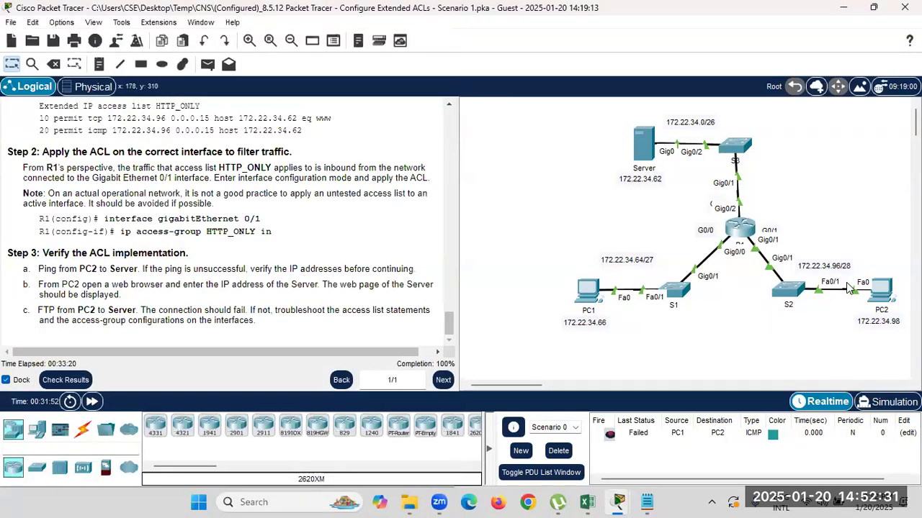
pyautogui.click(587, 291)
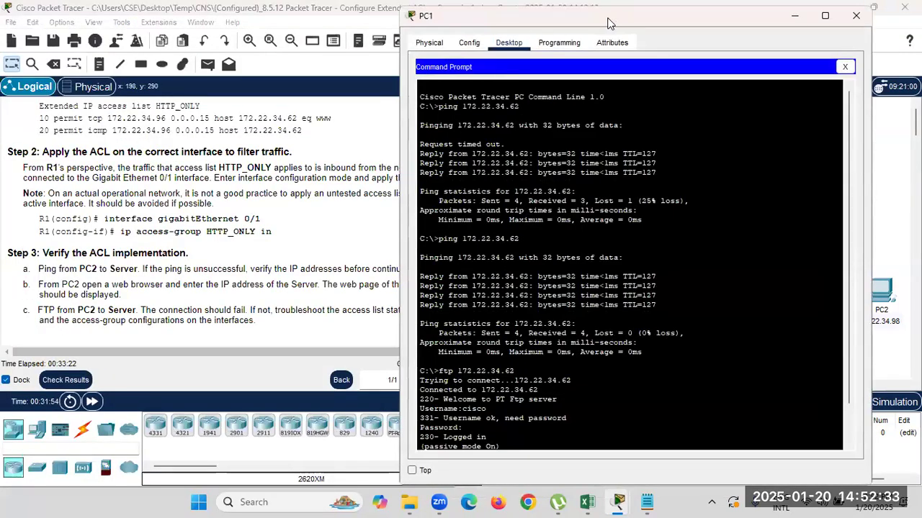
pyautogui.moveTo(627, 12); pyautogui.dragTo(347, 31)
pyautogui.click(176, 452)
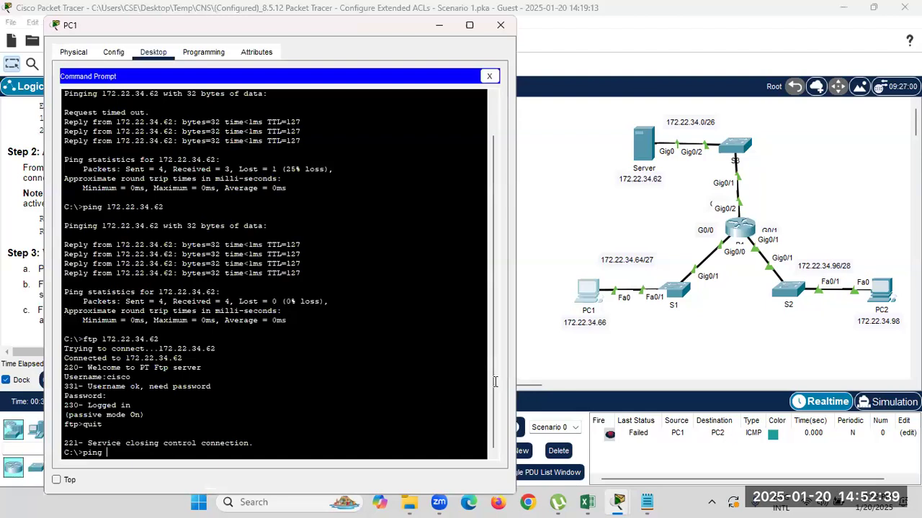
pyautogui.write('ping 172.22.34.98')
pyautogui.press('Return')
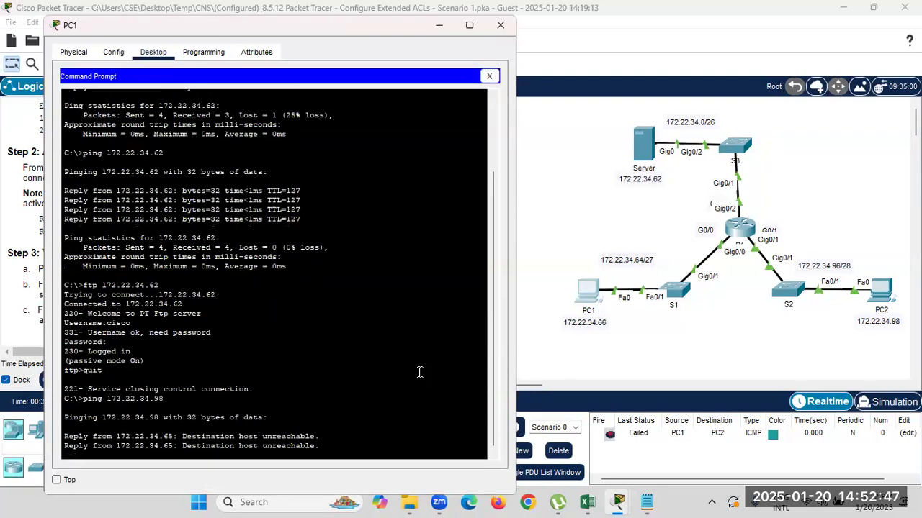
pyautogui.press('Up')
pyautogui.press('Return')
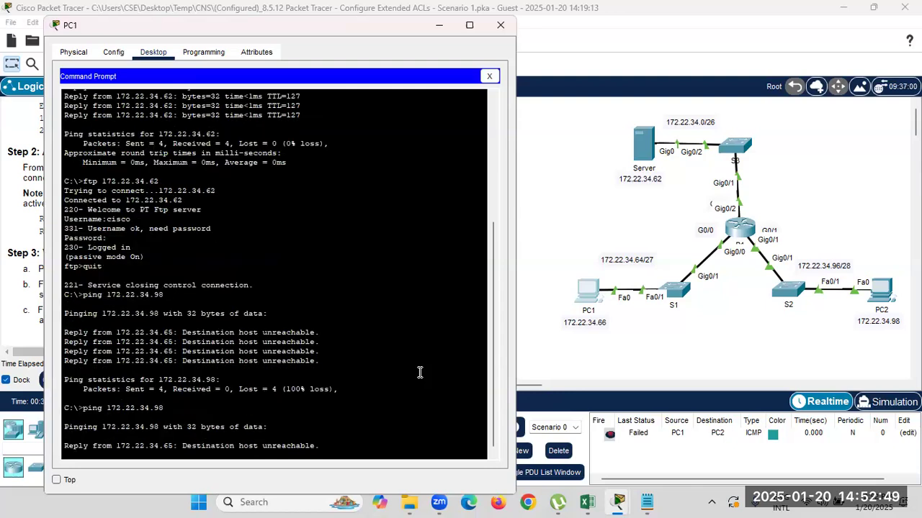
pyautogui.click(490, 77)
pyautogui.click(439, 26)
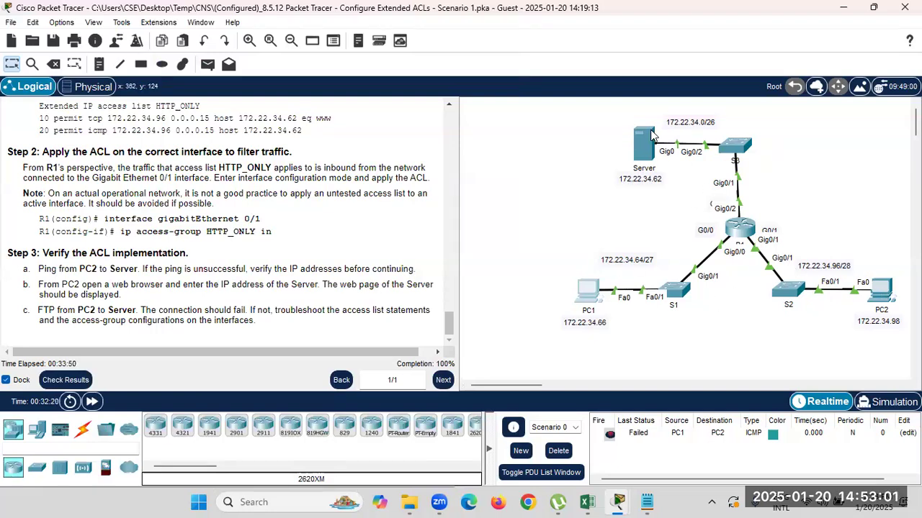
# Start an FTP connection from PC1's Command Prompt to 172.22.34.62.
pyautogui.click(587, 293)
pyautogui.click(357, 110)
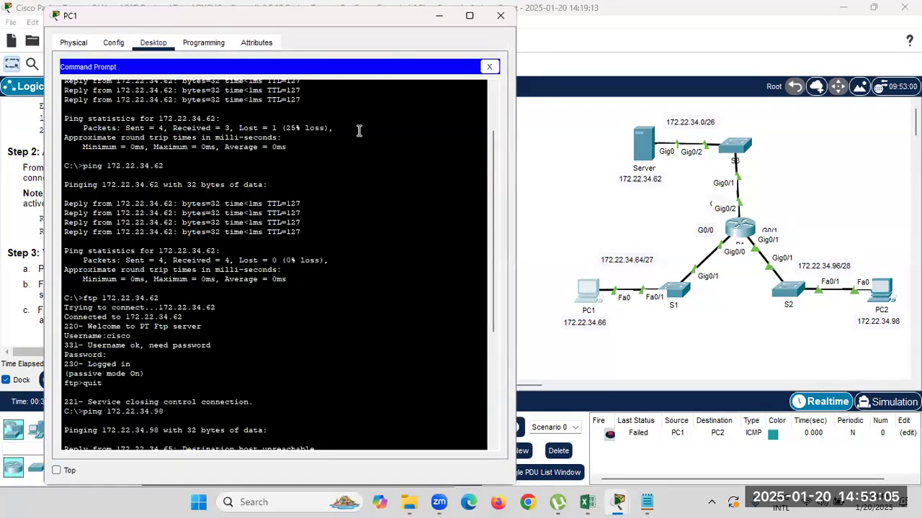
pyautogui.scroll(-7, 177, 418)
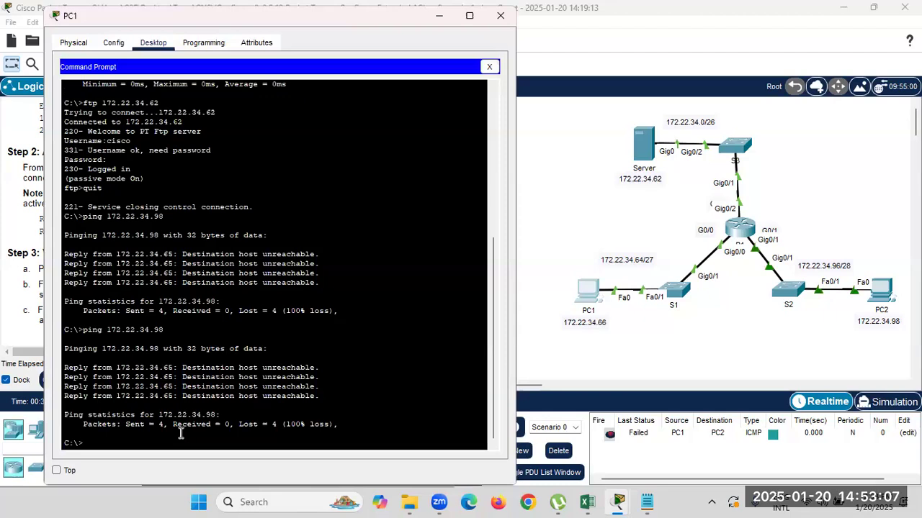
pyautogui.write('ftp 1')
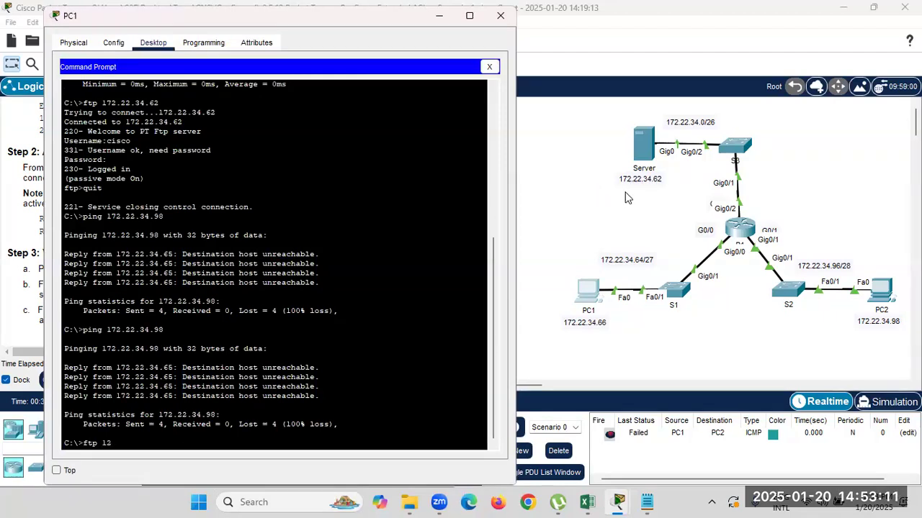
pyautogui.write('72.22.34.62')
pyautogui.press('Return')
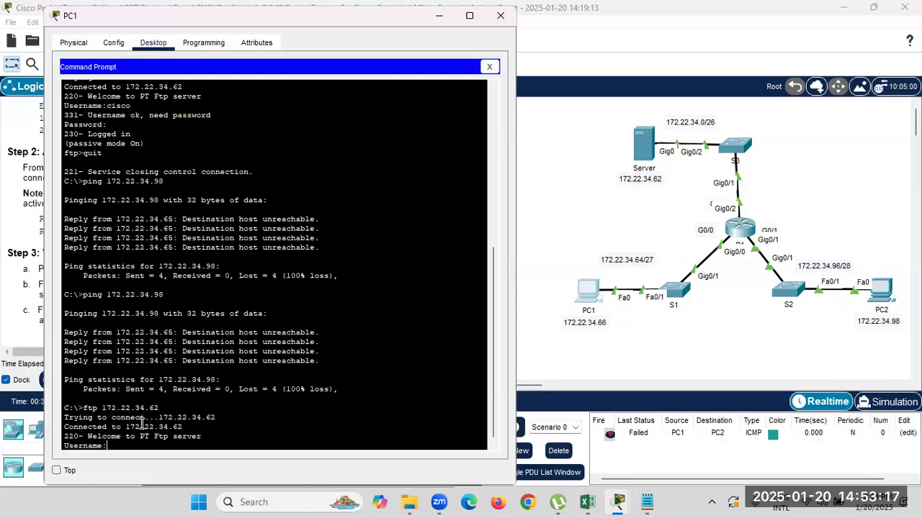
pyautogui.moveTo(83, 427); pyautogui.dragTo(196, 436)
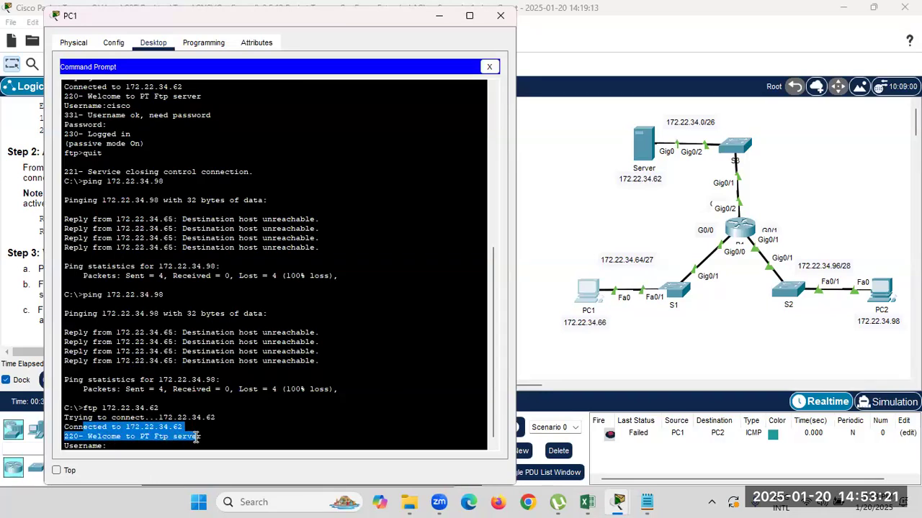
# Log in with the FTP username and password, then end the session with quit.
pyautogui.click(159, 444)
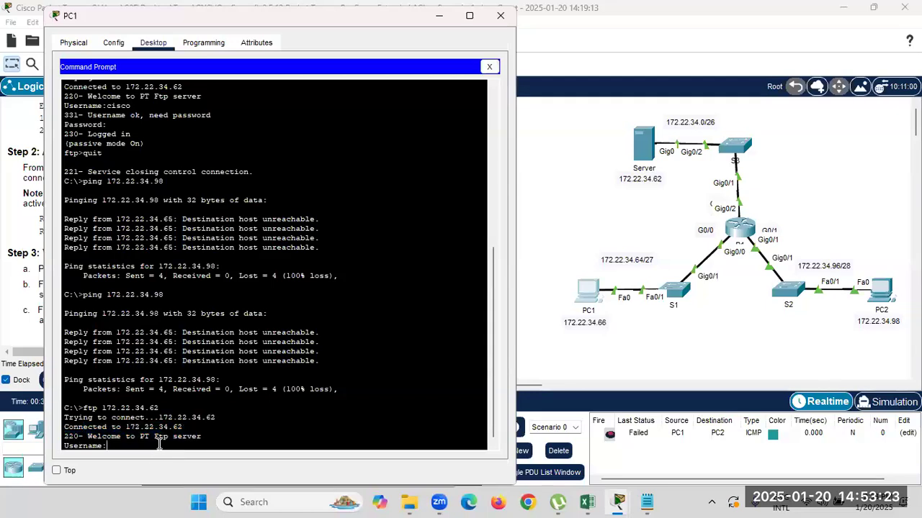
pyautogui.write('ci')
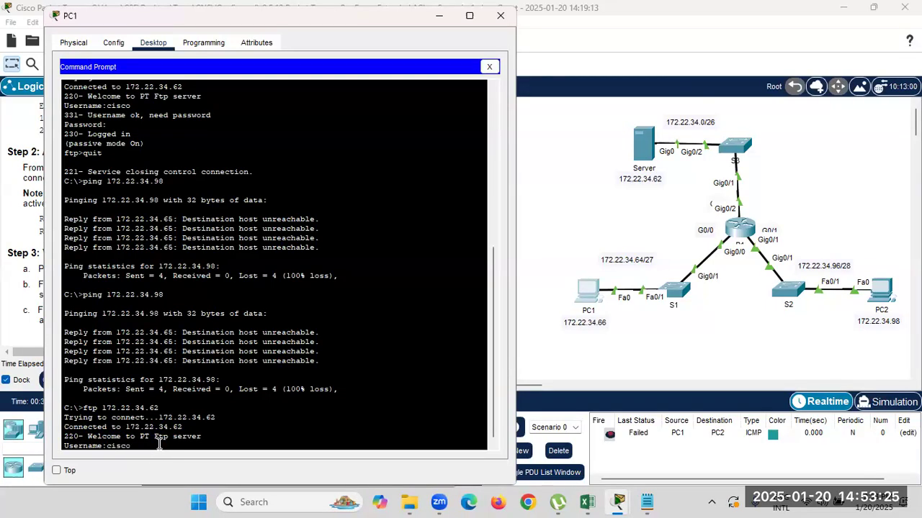
pyautogui.write('sco')
pyautogui.press('Return')
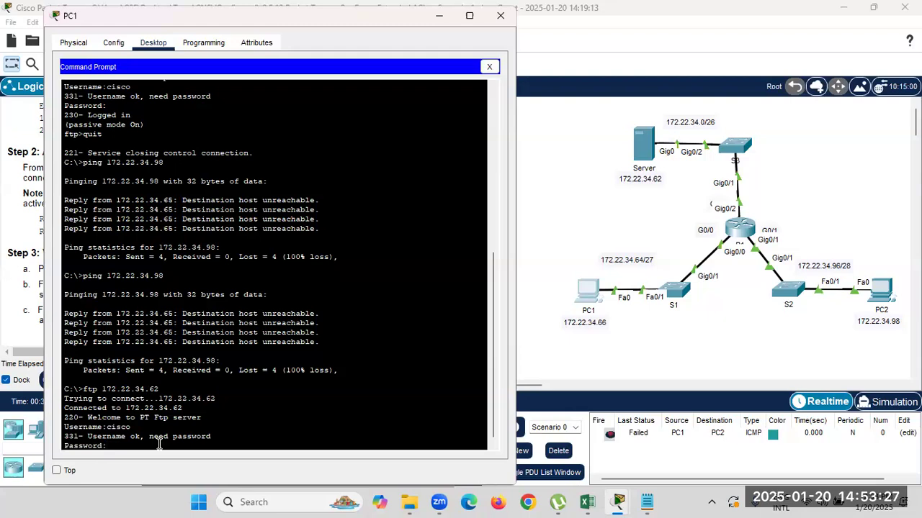
pyautogui.press('Return')
pyautogui.moveTo(85, 446); pyautogui.dragTo(59, 438)
pyautogui.click(75, 445)
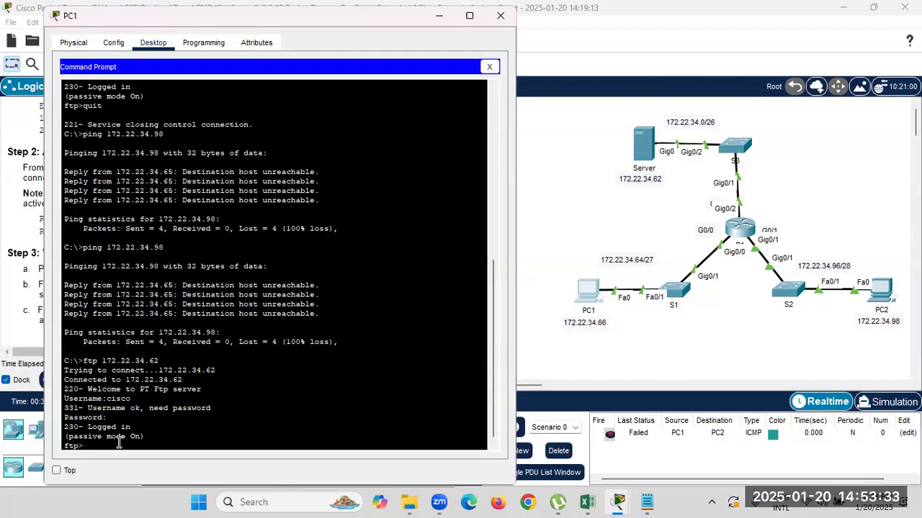
pyautogui.write('quit')
pyautogui.press('Return')
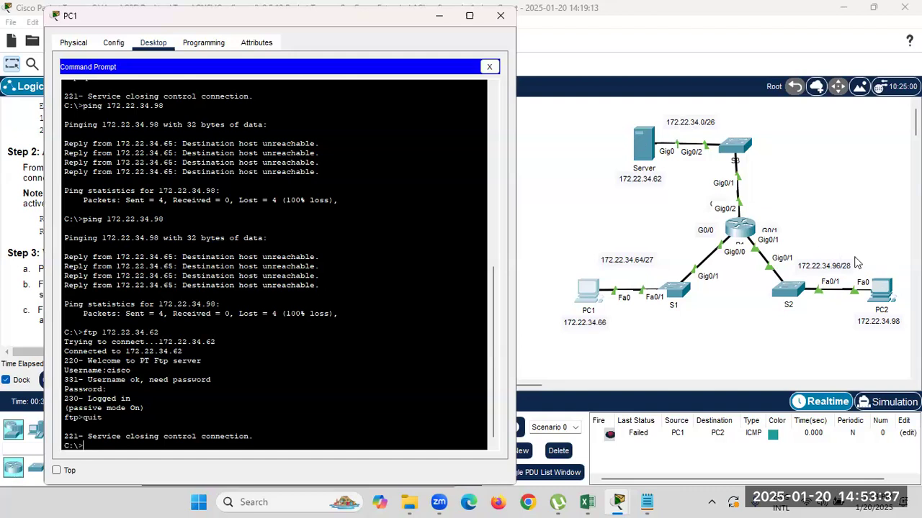
# Run ftp 172.22.34.62 from PC2's Command Prompt and watch it time out and disconnect.
pyautogui.click(881, 289)
pyautogui.click(362, 128)
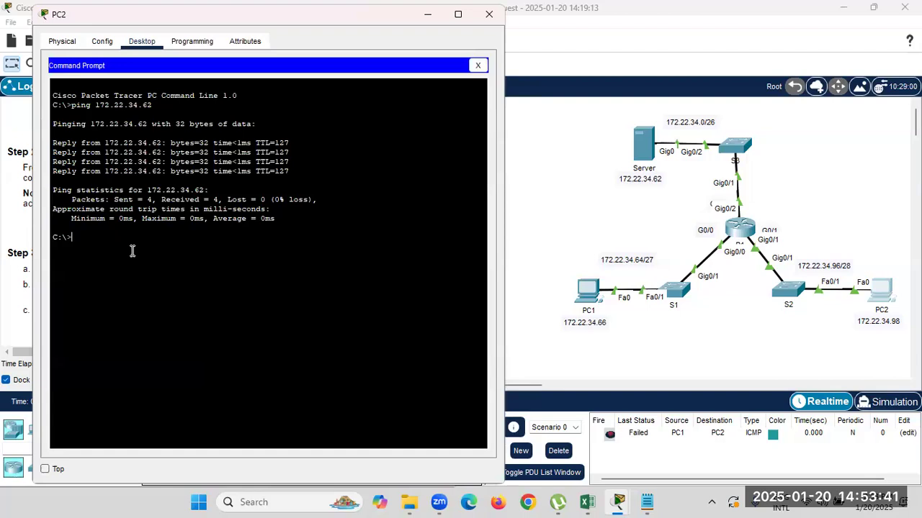
pyautogui.write('ftp 172.22.34.62')
pyautogui.press('Return')
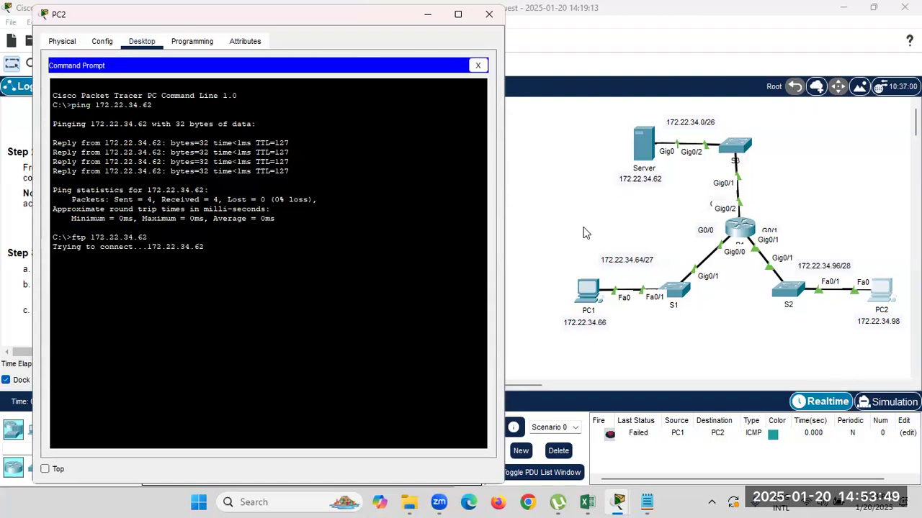
pyautogui.moveTo(91, 249); pyautogui.dragTo(201, 247)
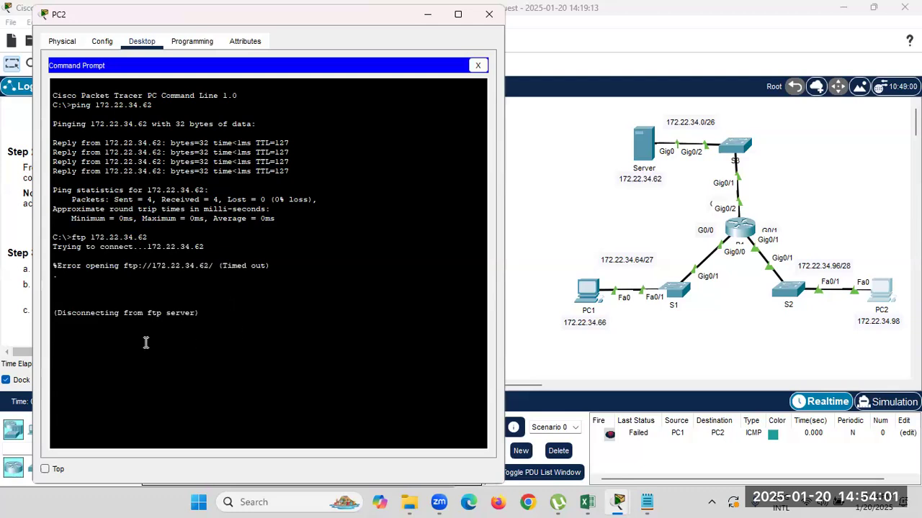
pyautogui.moveTo(71, 314); pyautogui.dragTo(201, 313)
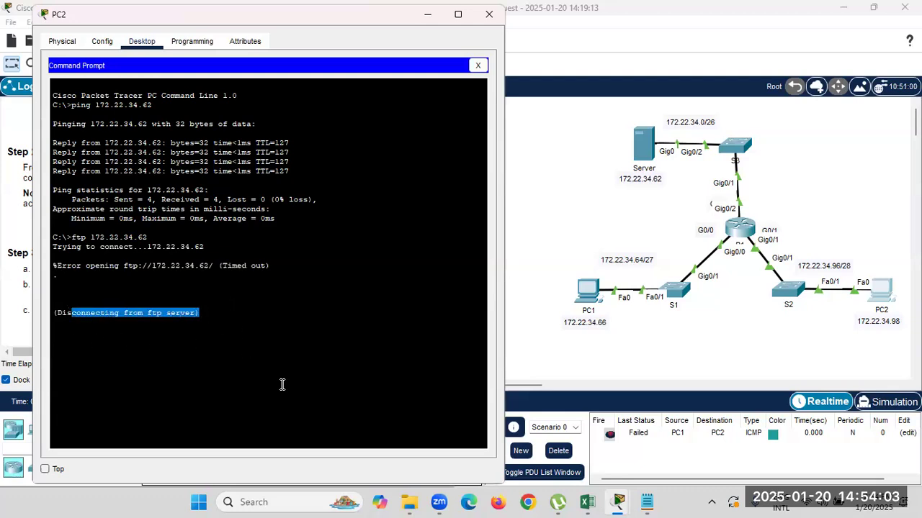
pyautogui.click(207, 334)
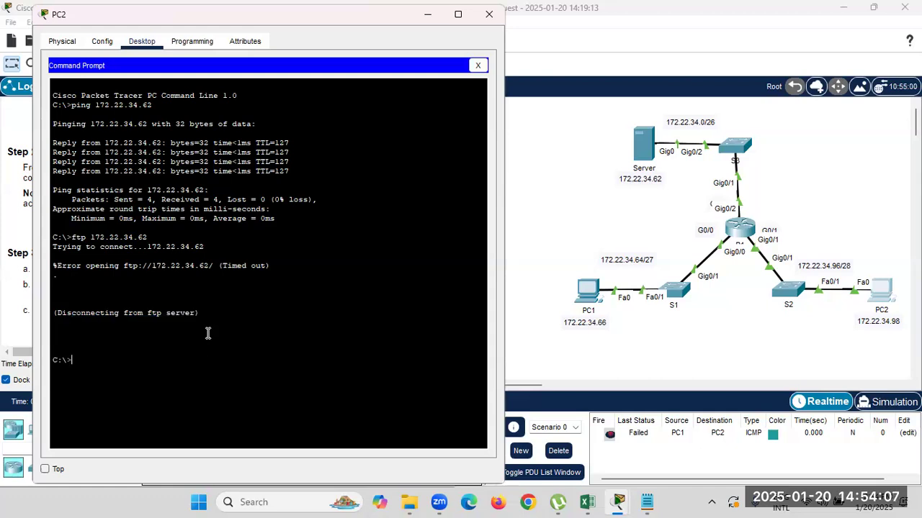
pyautogui.click(643, 332)
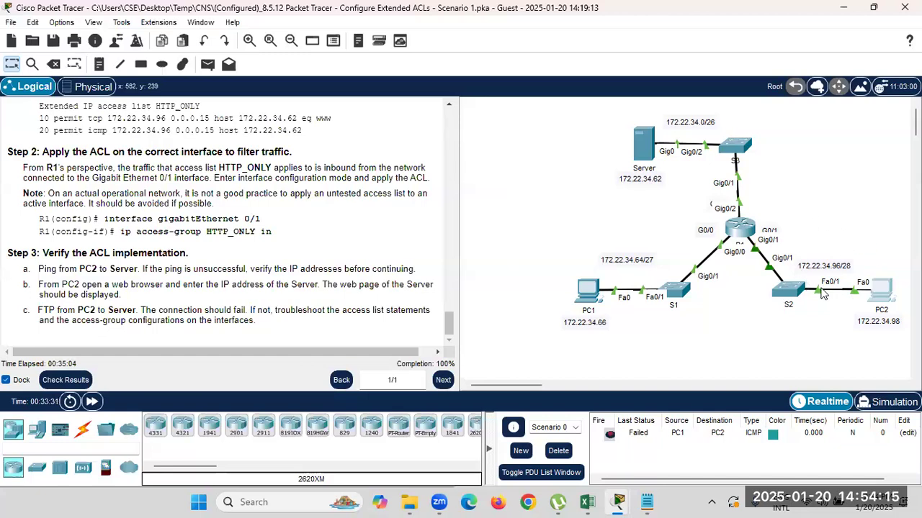
pyautogui.click(881, 295)
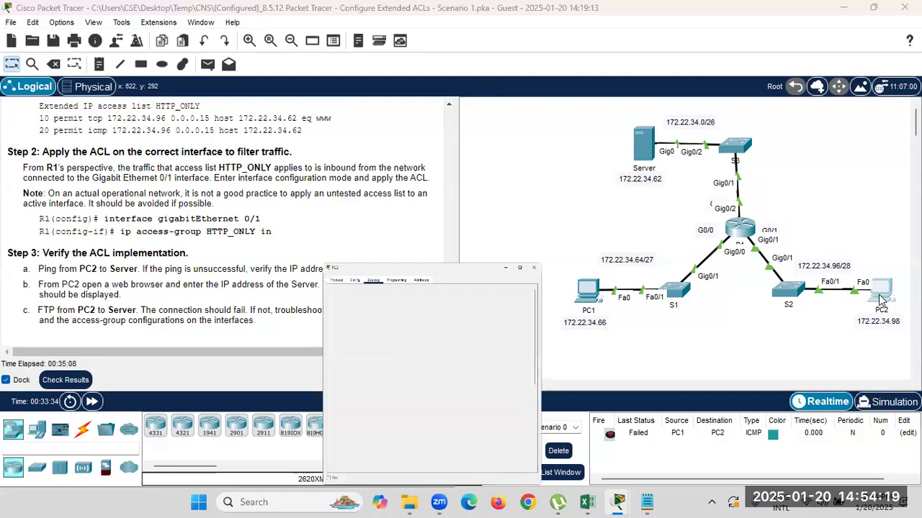
pyautogui.click(477, 66)
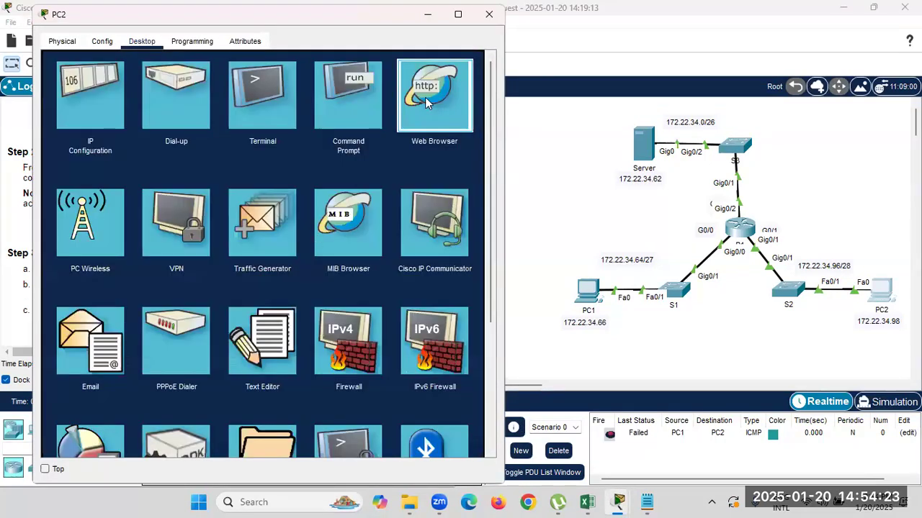
pyautogui.click(424, 97)
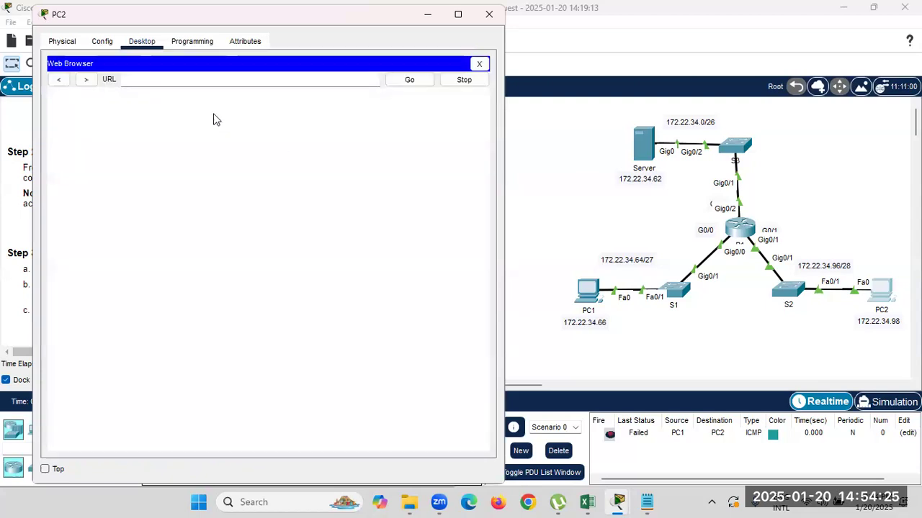
pyautogui.click(194, 79)
pyautogui.write('htt')
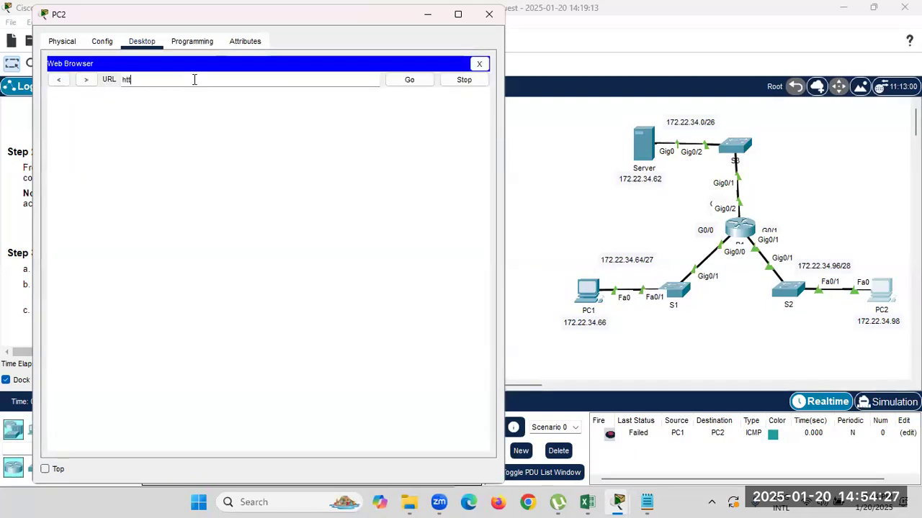
pyautogui.write('p://')
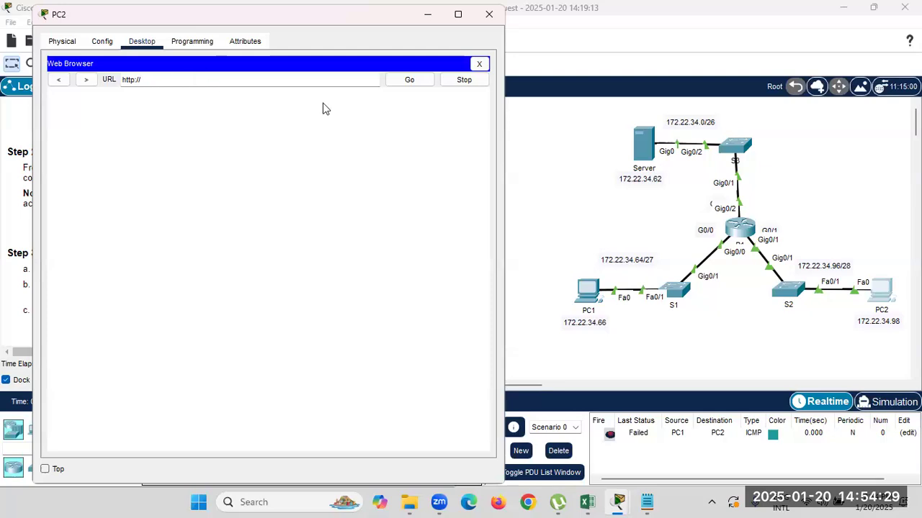
pyautogui.write('172')
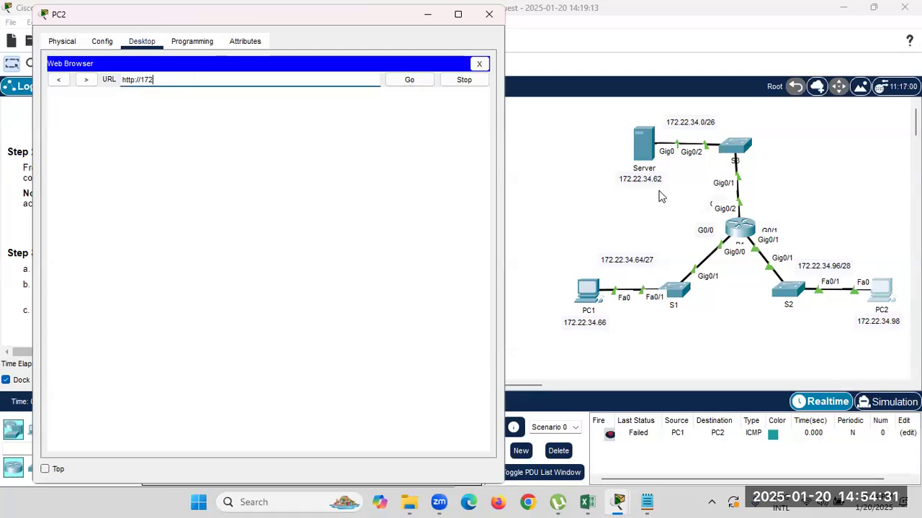
pyautogui.write('.22.34.62')
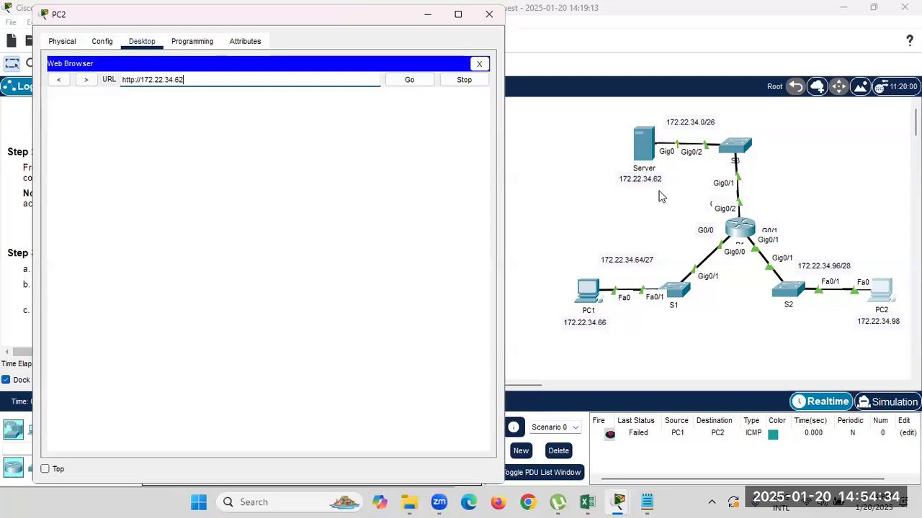
pyautogui.press('Return')
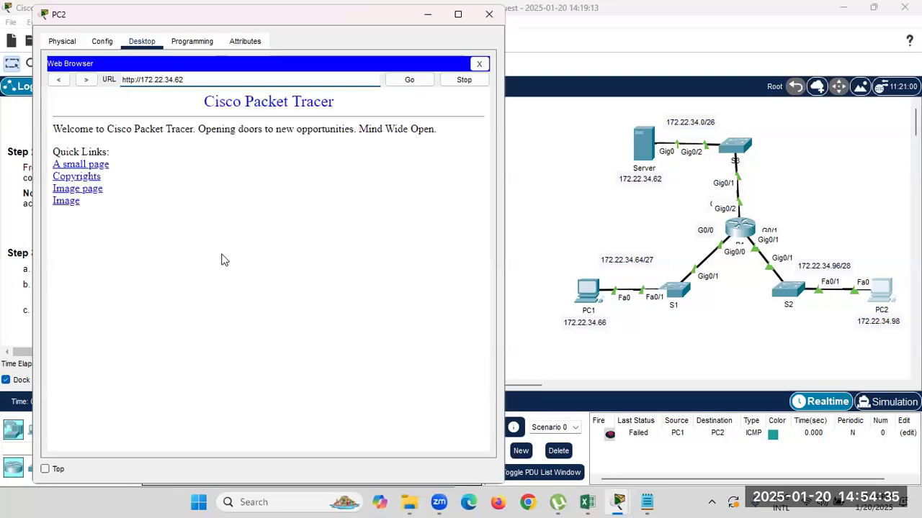
pyautogui.click(475, 64)
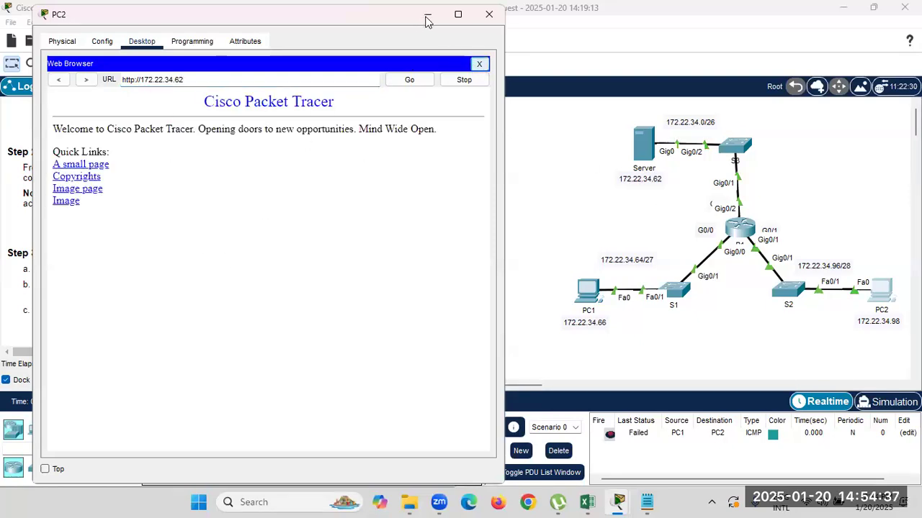
pyautogui.click(428, 17)
pyautogui.click(596, 291)
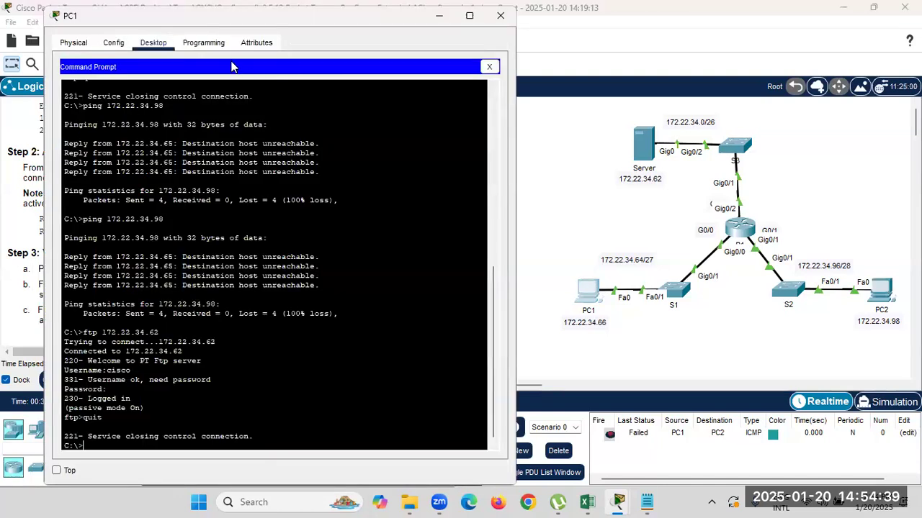
pyautogui.click(488, 66)
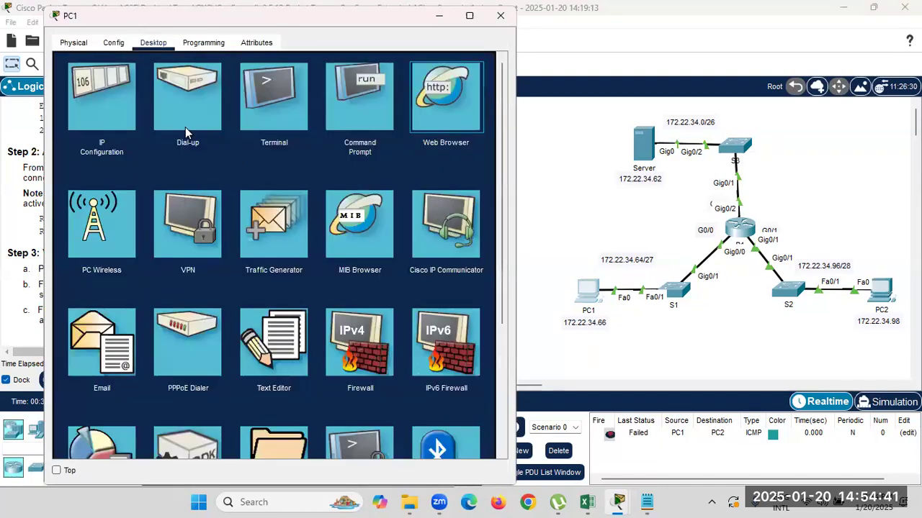
pyautogui.click(451, 126)
pyautogui.click(204, 83)
pyautogui.write('http://')
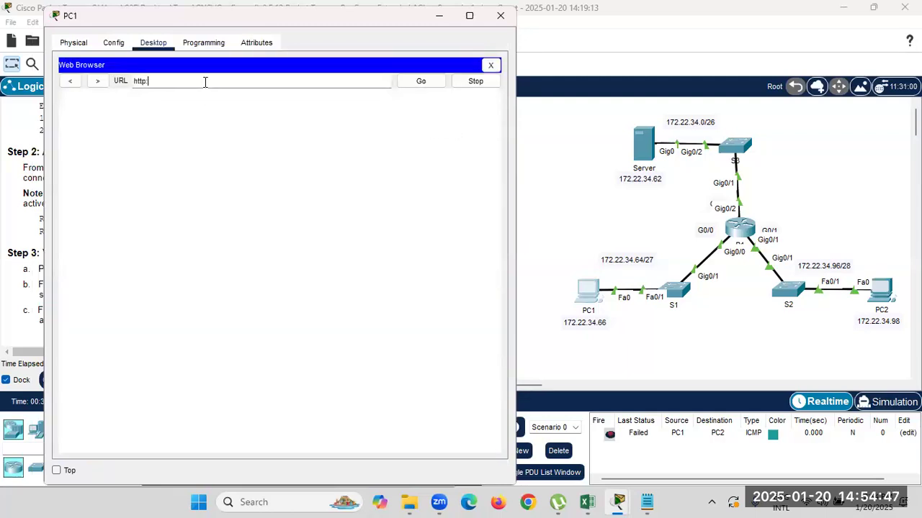
pyautogui.write('172.22.34.62')
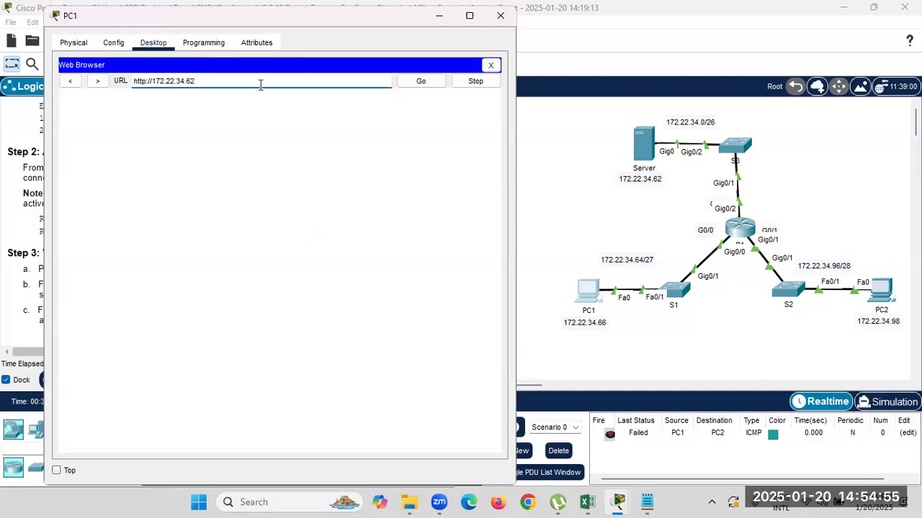
pyautogui.click(422, 83)
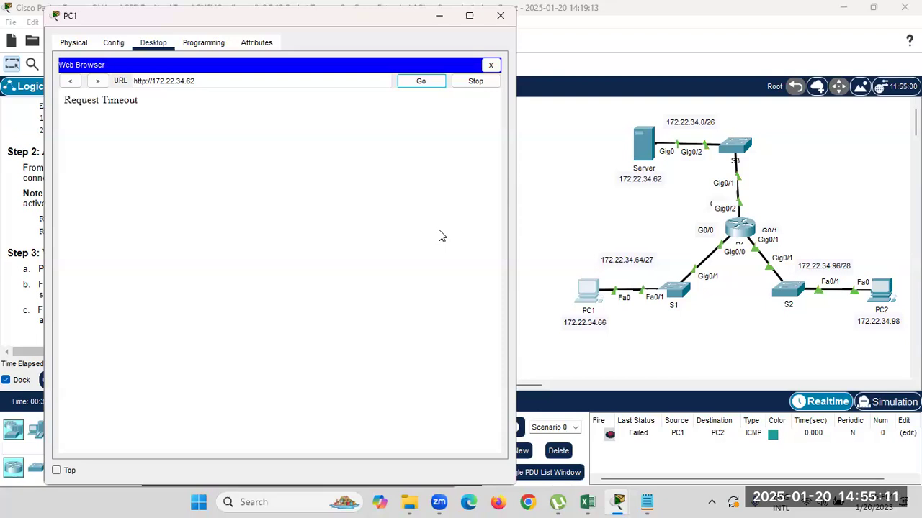
pyautogui.click(500, 15)
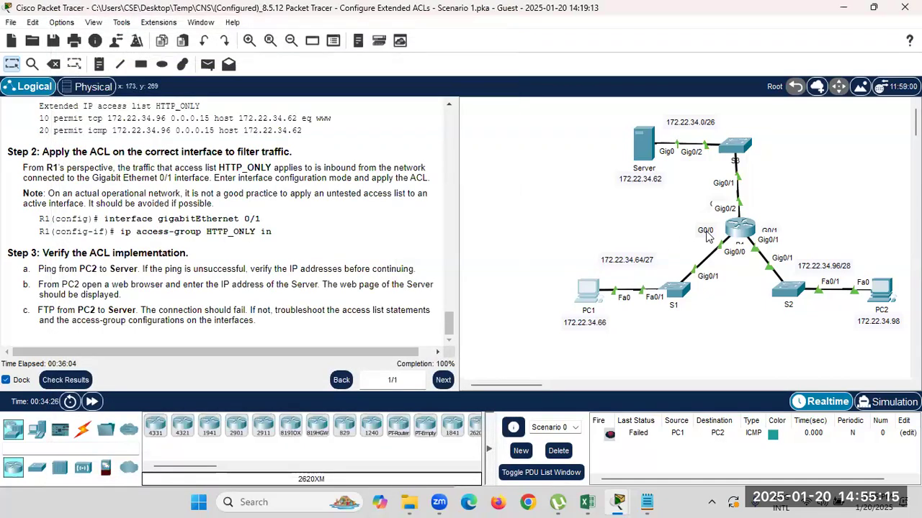
# In R1's CLI, exit interface and global configuration mode back to the privileged prompt.
pyautogui.click(738, 232)
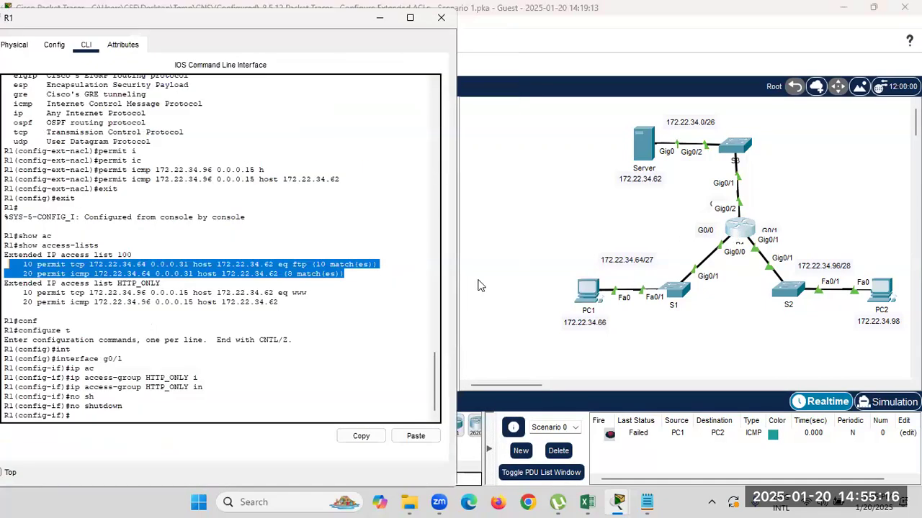
pyautogui.click(204, 419)
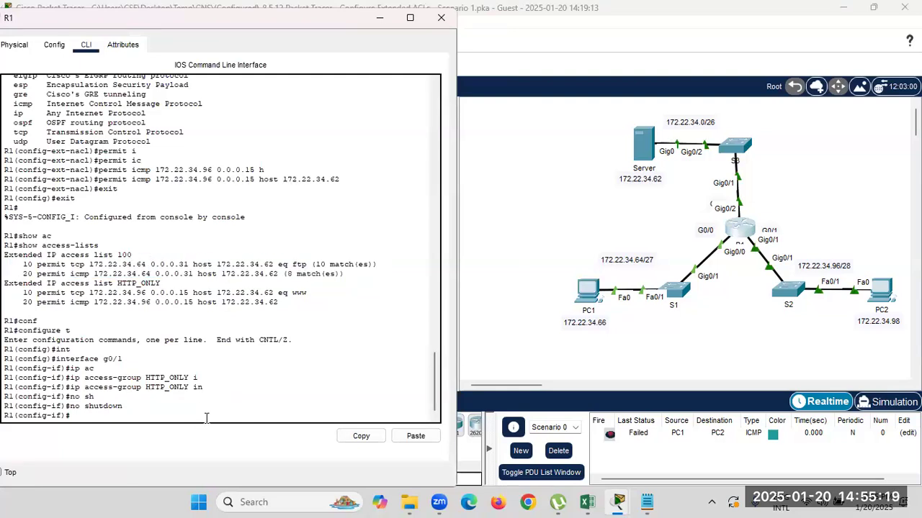
pyautogui.write('copy')
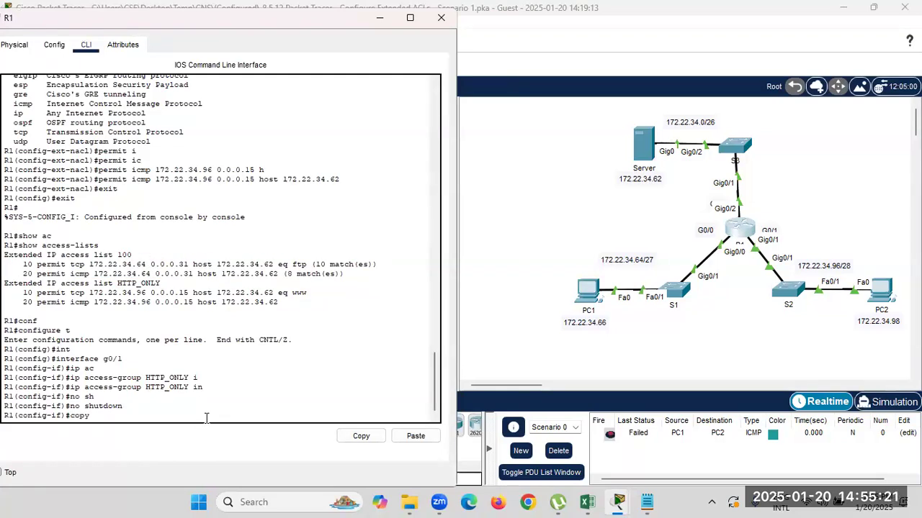
pyautogui.press('BackSpace')
pyautogui.press('BackSpace')
pyautogui.press('BackSpace')
pyautogui.press('BackSpace')
pyautogui.press('BackSpace')
pyautogui.write('exit')
pyautogui.press('Return')
pyautogui.write('exit')
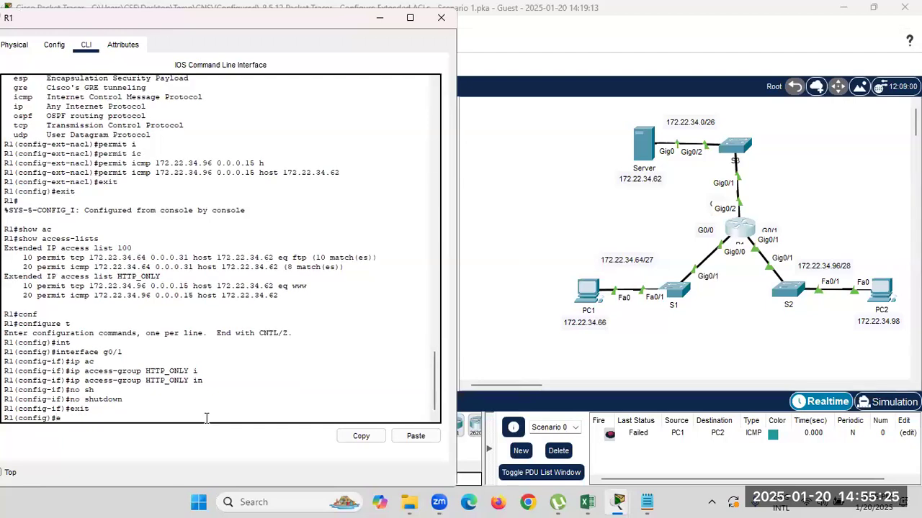
pyautogui.press('Return')
# Save R1's running configuration with 'write memory' and minimize the R1 window.
pyautogui.press('Return')
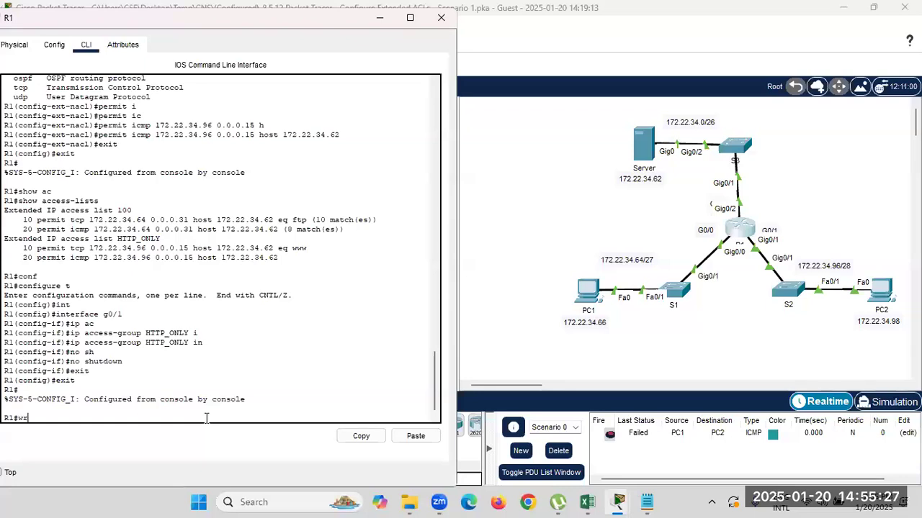
pyautogui.write('wri')
pyautogui.press('Tab')
pyautogui.write('m')
pyautogui.press('Tab')
pyautogui.press('Return')
pyautogui.press('Return')
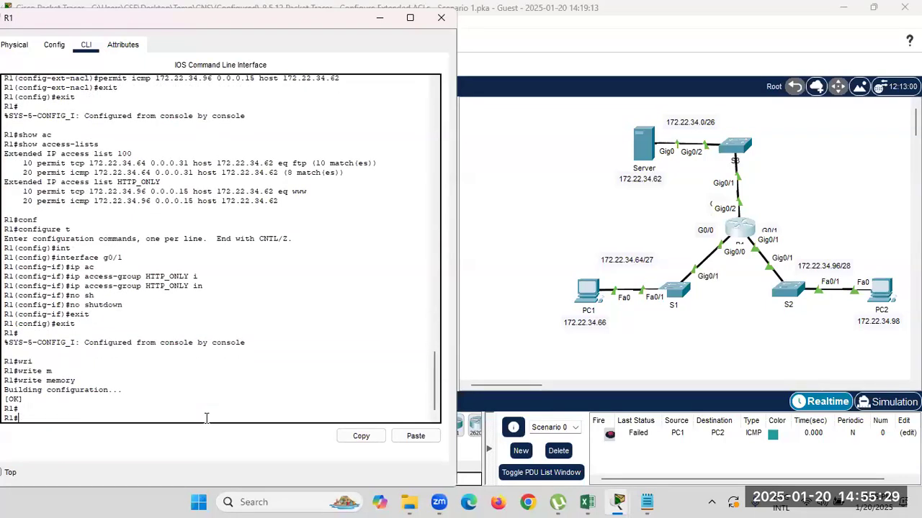
pyautogui.click(379, 19)
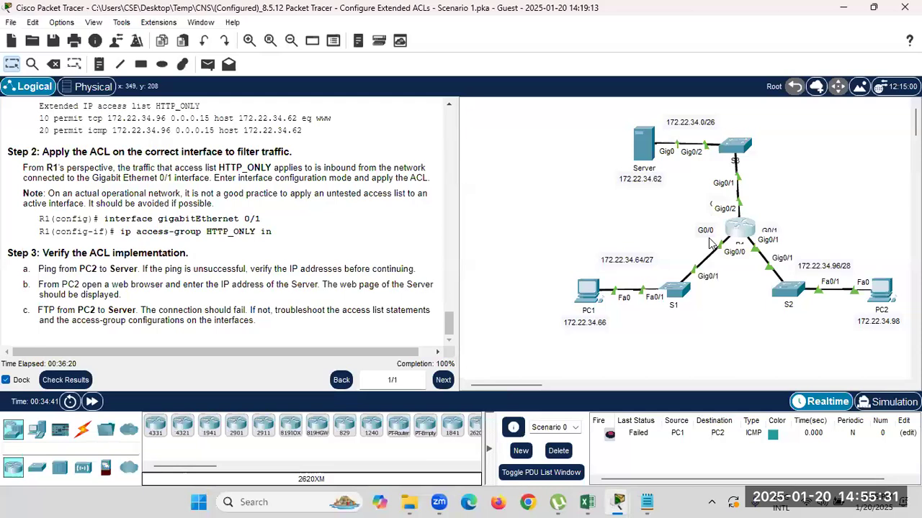
# Save the Configure Extended ACLs .pka activity file from the toolbar.
pyautogui.click(53, 41)
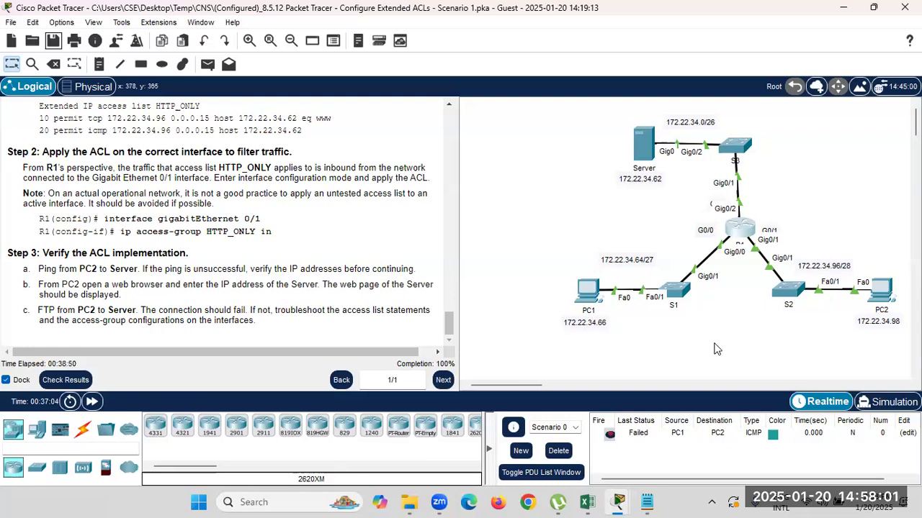
# Snip the network topology region to the clipboard and launch Paint via Windows search.
pyautogui.press('super+shift+s')
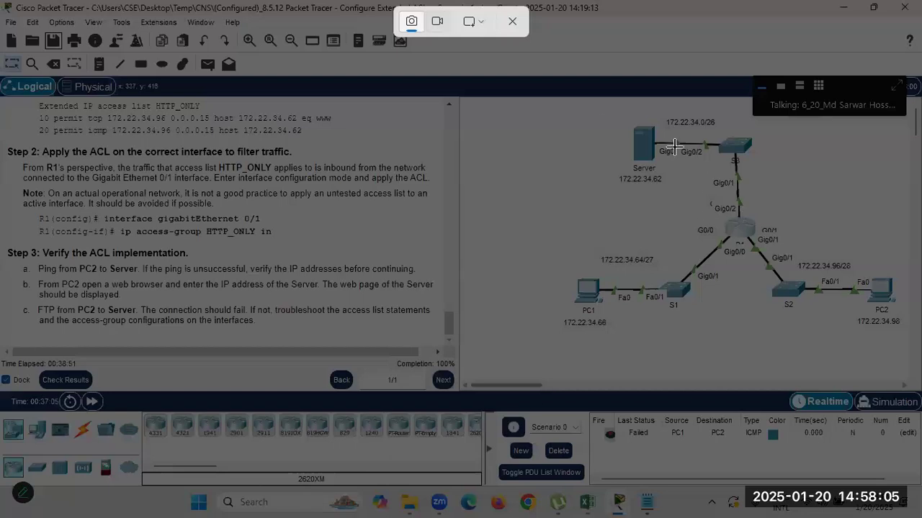
pyautogui.moveTo(560, 114); pyautogui.dragTo(908, 334)
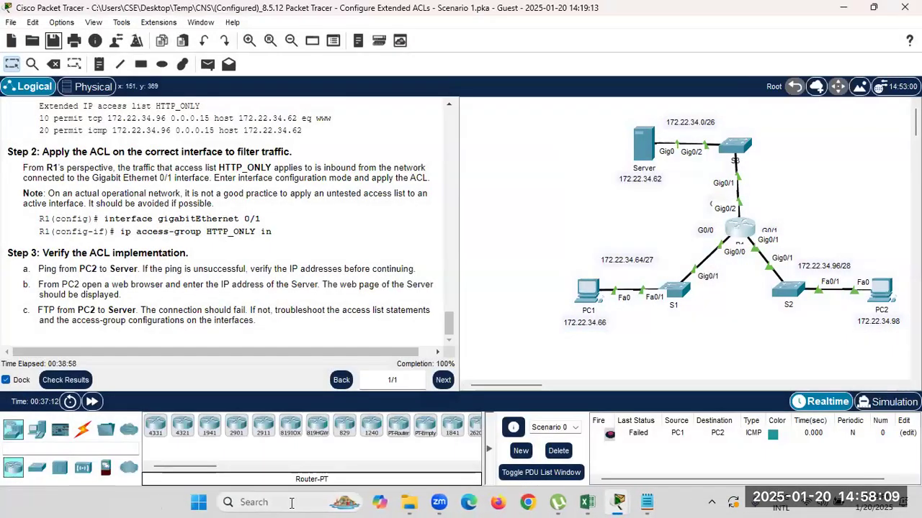
pyautogui.click(291, 502)
pyautogui.write('paint')
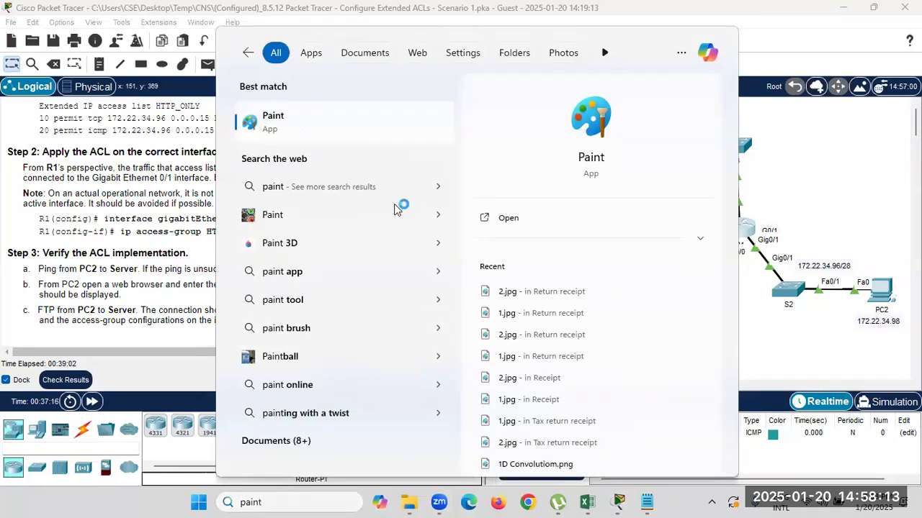
pyautogui.press('Return')
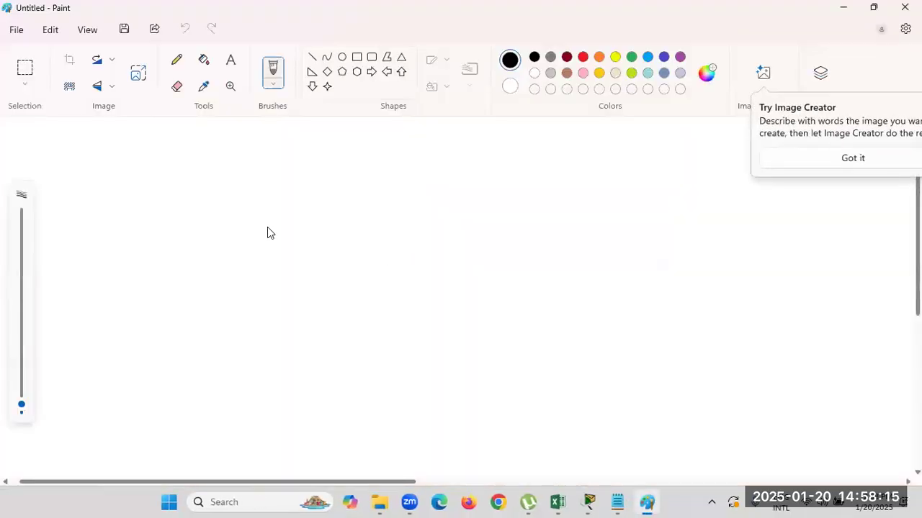
# Paste the topology into Paint and draw a line arrow pointing right from the router.
pyautogui.hotkey('ctrl', 'v')
pyautogui.click(460, 296)
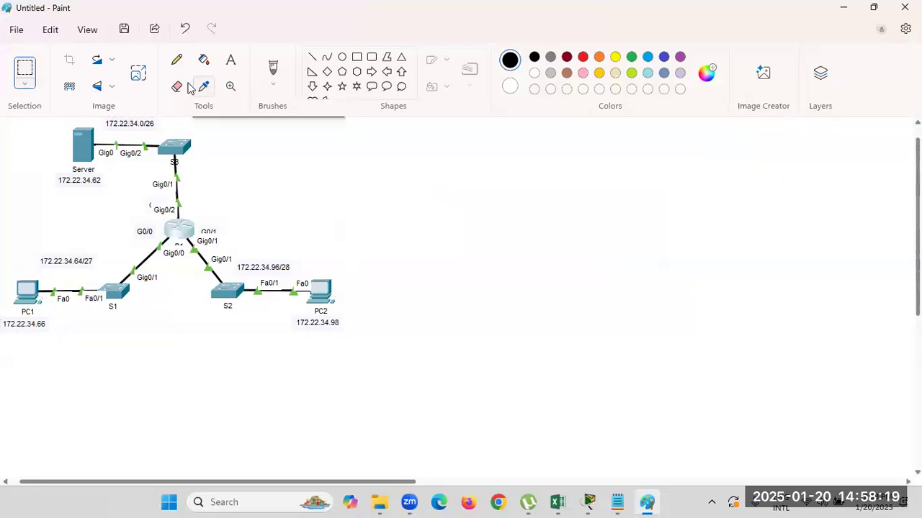
pyautogui.click(312, 57)
pyautogui.moveTo(189, 225)
pyautogui.mouseDown()
pyautogui.moveTo(295, 213)
pyautogui.moveTo(297, 232)
pyautogui.mouseUp()
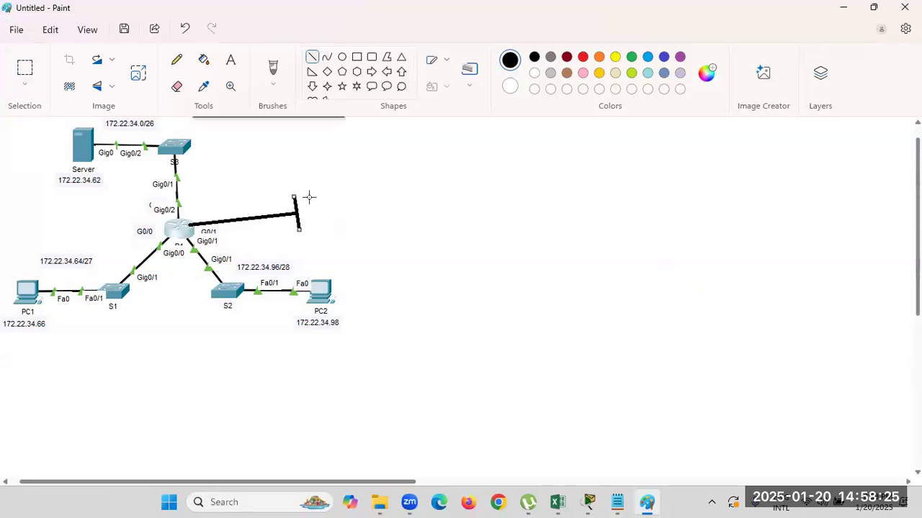
pyautogui.moveTo(297, 198); pyautogui.dragTo(353, 213)
pyautogui.moveTo(300, 228); pyautogui.dragTo(353, 213)
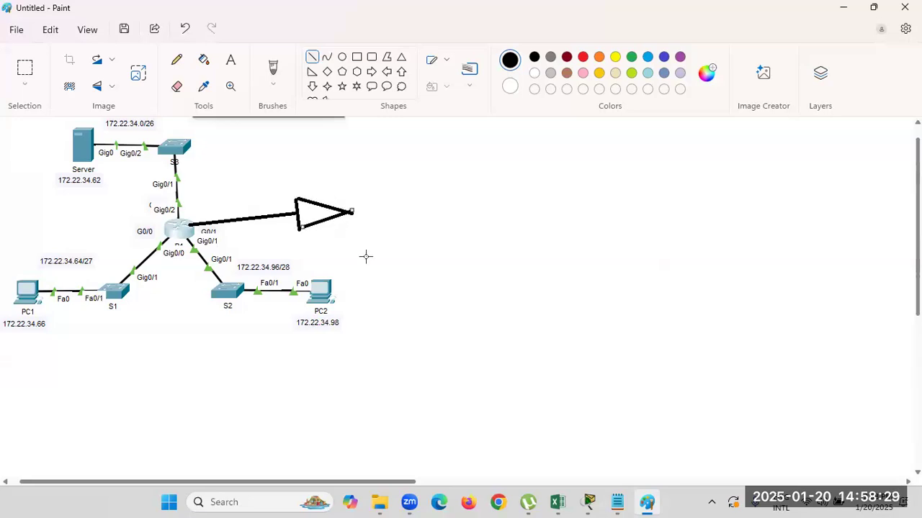
# Sketch pencil marks tracing traffic from PC1's LAN through the router, then close Paint.
pyautogui.click(176, 60)
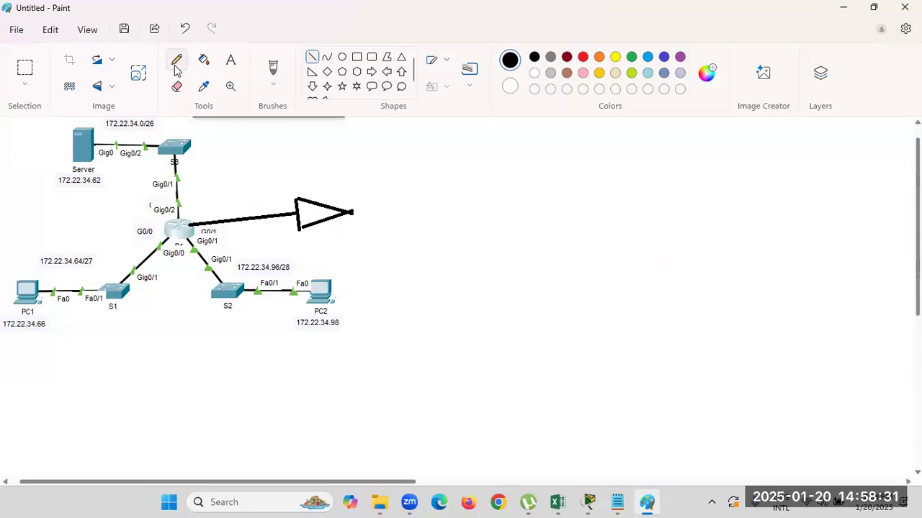
pyautogui.moveTo(309, 191)
pyautogui.mouseDown()
pyautogui.moveTo(193, 204)
pyautogui.moveTo(93, 243)
pyautogui.moveTo(46, 280)
pyautogui.moveTo(55, 288)
pyautogui.moveTo(49, 271)
pyautogui.mouseUp()
pyautogui.moveTo(337, 196)
pyautogui.mouseDown()
pyautogui.moveTo(206, 214)
pyautogui.moveTo(222, 238)
pyautogui.moveTo(192, 224)
pyautogui.moveTo(225, 234)
pyautogui.mouseUp()
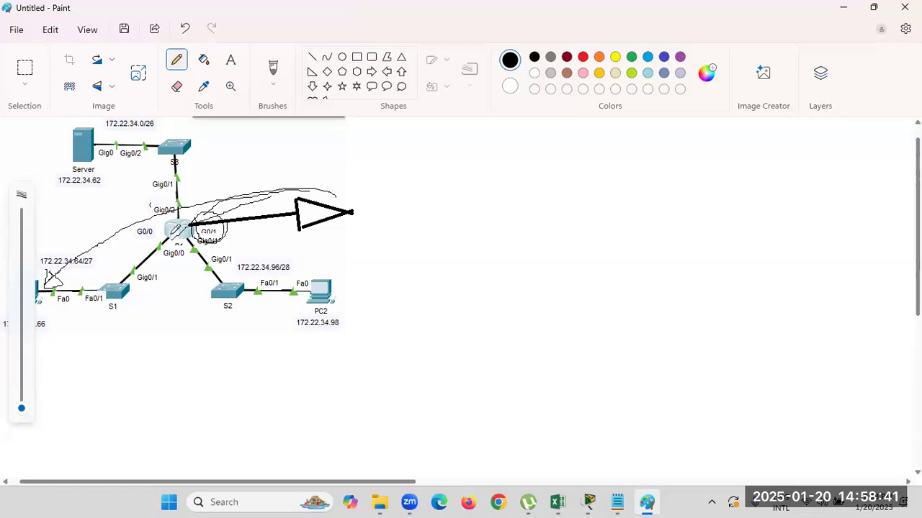
pyautogui.moveTo(146, 270); pyautogui.dragTo(167, 264)
pyautogui.moveTo(86, 245)
pyautogui.mouseDown()
pyautogui.moveTo(171, 234)
pyautogui.moveTo(153, 247)
pyautogui.moveTo(179, 243)
pyautogui.moveTo(154, 241)
pyautogui.moveTo(178, 243)
pyautogui.moveTo(177, 224)
pyautogui.moveTo(191, 236)
pyautogui.moveTo(175, 220)
pyautogui.moveTo(165, 230)
pyautogui.moveTo(191, 236)
pyautogui.moveTo(177, 242)
pyautogui.moveTo(177, 227)
pyautogui.moveTo(264, 208)
pyautogui.mouseUp()
pyautogui.click(365, 281)
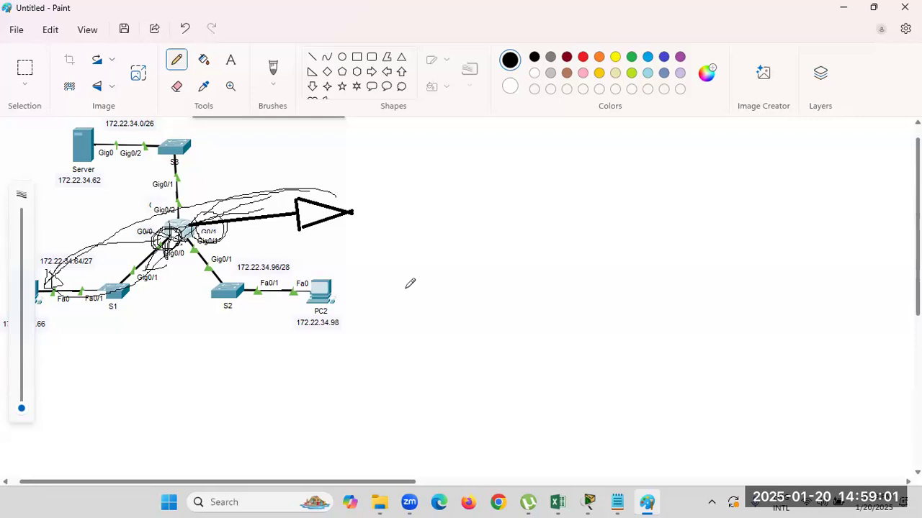
pyautogui.moveTo(367, 176)
pyautogui.mouseDown()
pyautogui.moveTo(350, 251)
pyautogui.moveTo(359, 194)
pyautogui.mouseUp()
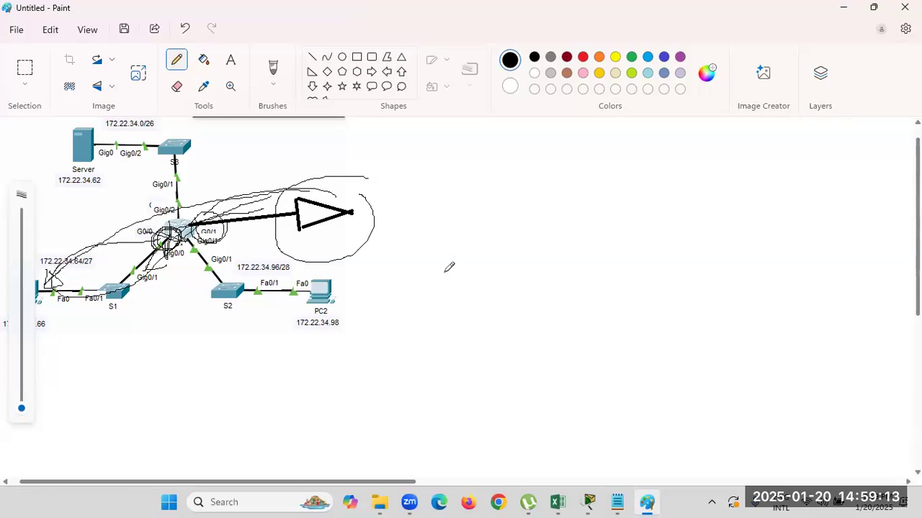
pyautogui.moveTo(440, 207); pyautogui.dragTo(399, 273)
pyautogui.click(404, 313)
pyautogui.moveTo(477, 211); pyautogui.dragTo(468, 275)
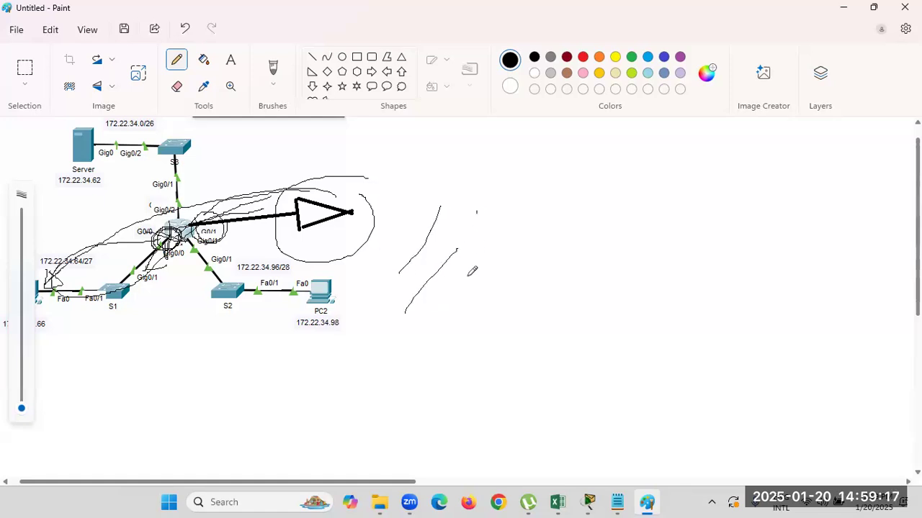
pyautogui.moveTo(425, 319)
pyautogui.mouseDown()
pyautogui.moveTo(498, 243)
pyautogui.moveTo(499, 257)
pyautogui.moveTo(465, 243)
pyautogui.mouseUp()
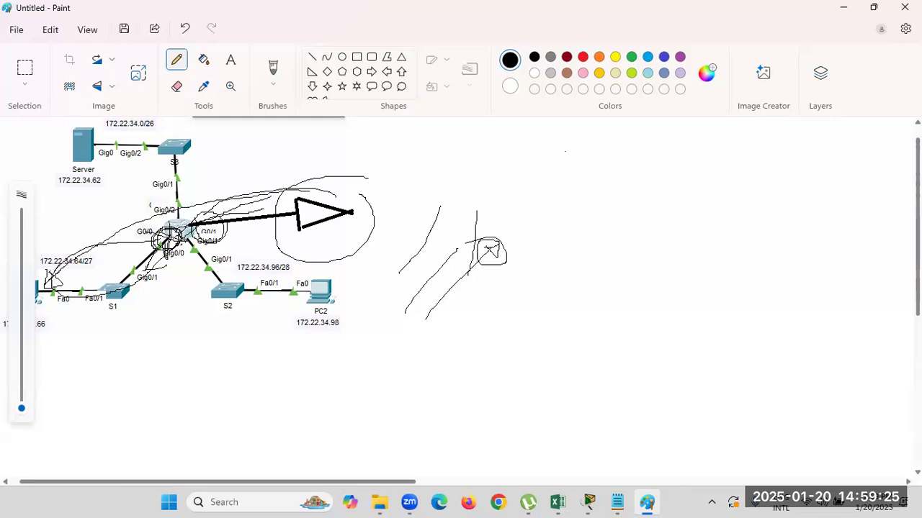
pyautogui.click(904, 8)
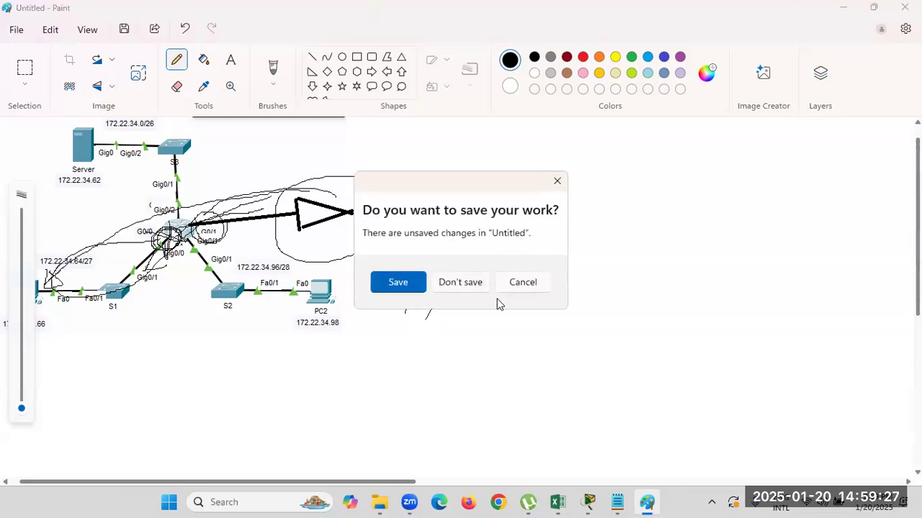
# Discard the Paint sketch without saving and save the Packet Tracer activity again.
pyautogui.click(461, 282)
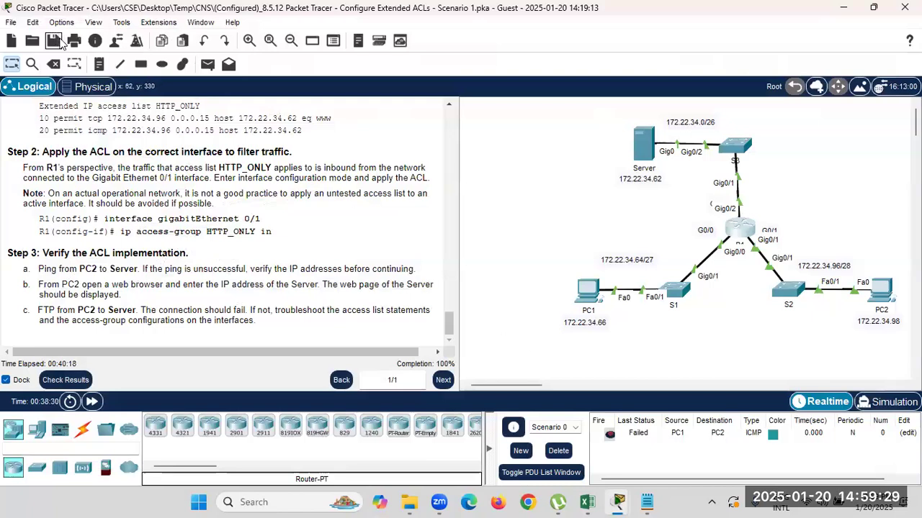
pyautogui.click(54, 40)
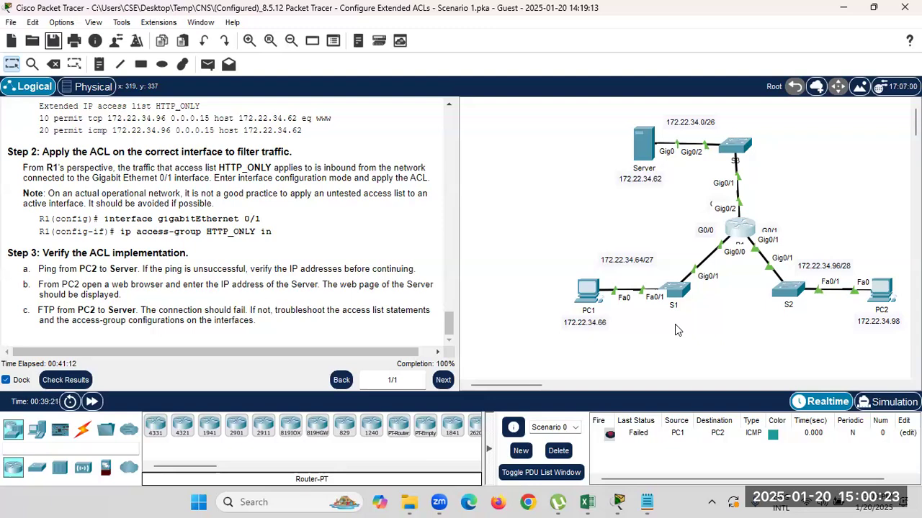
# Launch Chrome with the teaching profile, search 'google c' and sign in to Google Classroom.
pyautogui.click(528, 502)
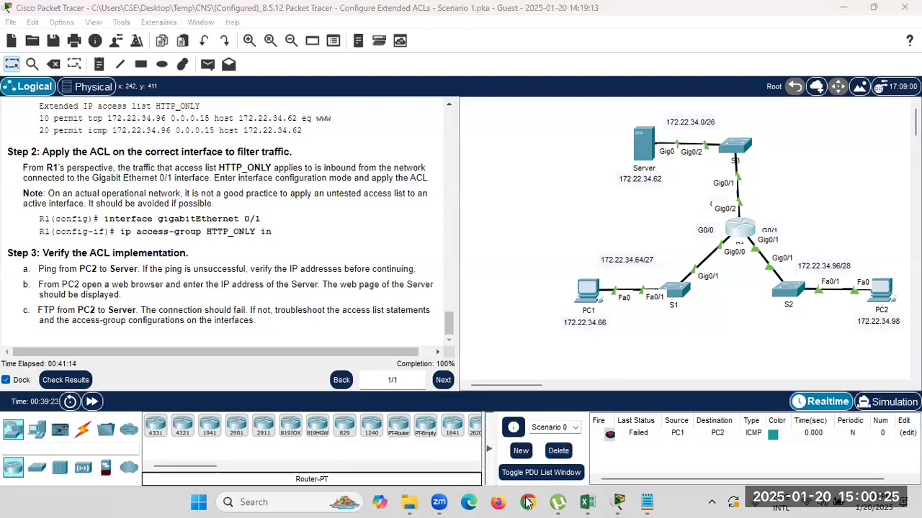
pyautogui.click(414, 226)
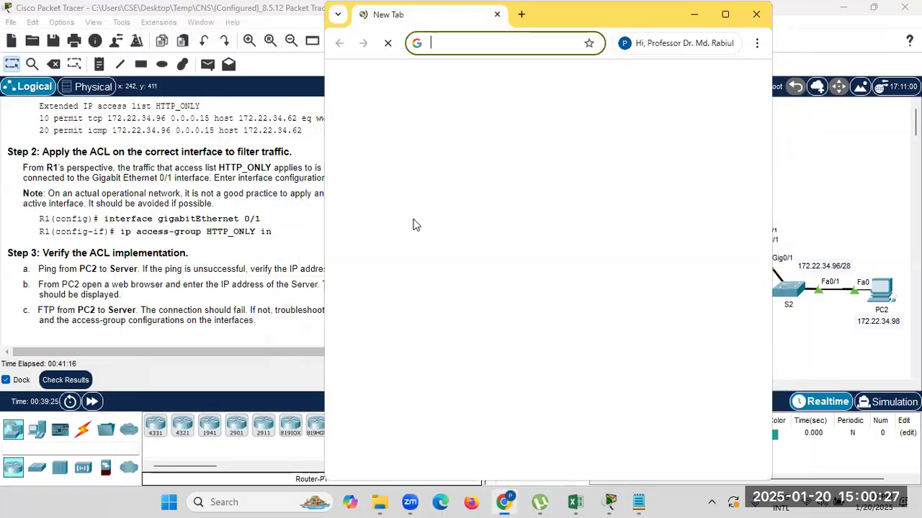
pyautogui.click(725, 14)
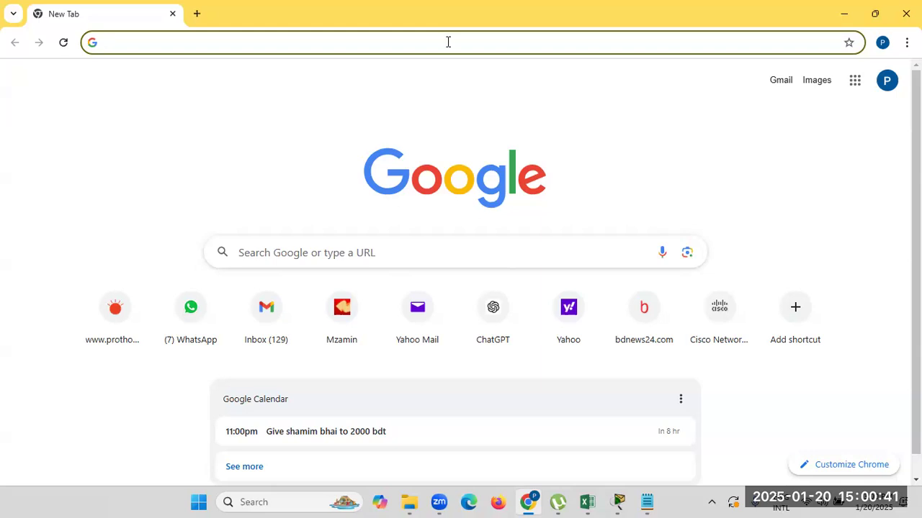
pyautogui.write('google c')
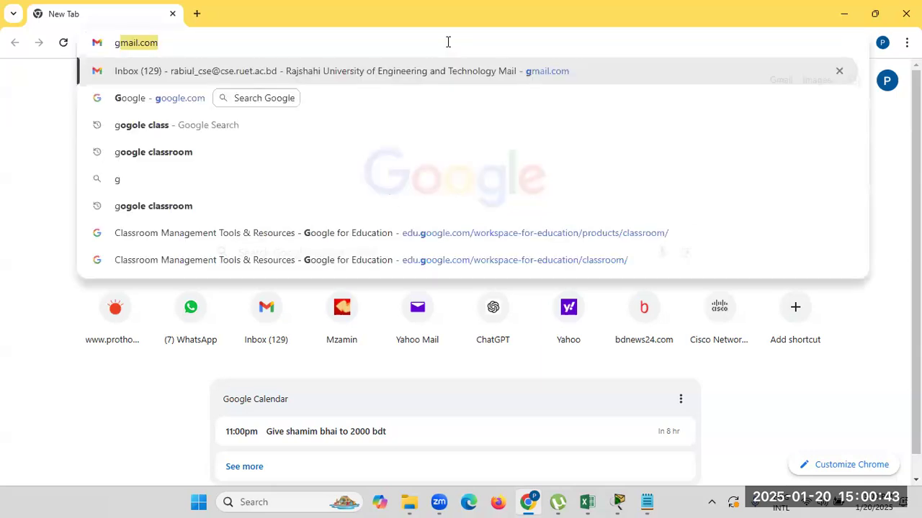
pyautogui.press('Return')
pyautogui.click(377, 207)
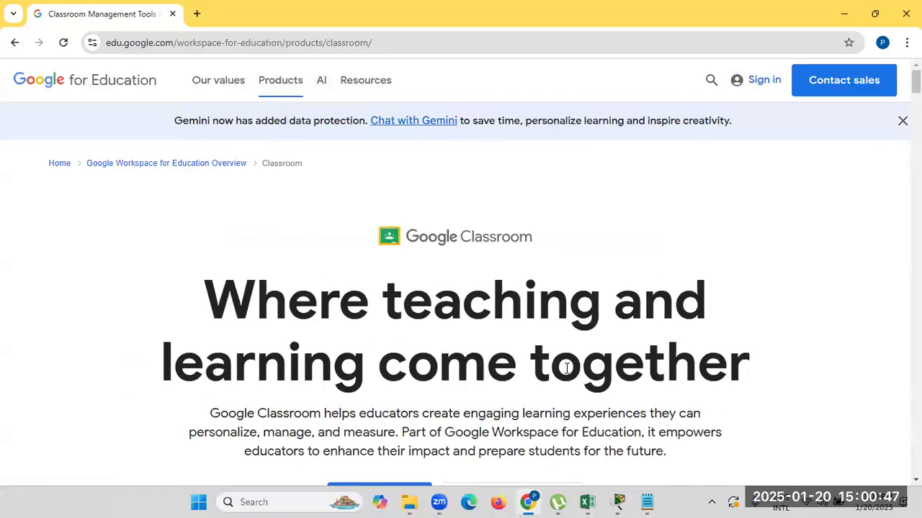
pyautogui.scroll(-3, 520, 288)
pyautogui.click(518, 283)
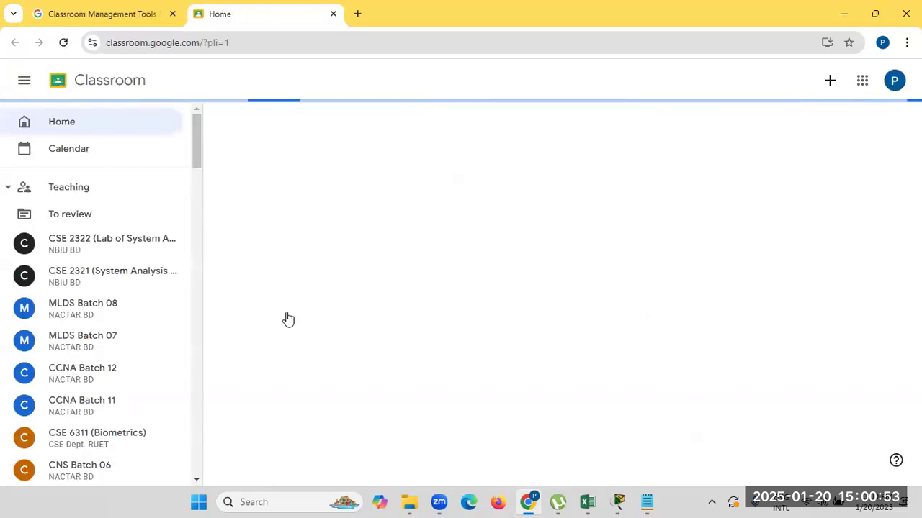
# Open CNS Batch 05 and start an announcement reading 'Date: 20.01.25'.
pyautogui.scroll(-2, 288, 319)
pyautogui.scroll(-1, 108, 354)
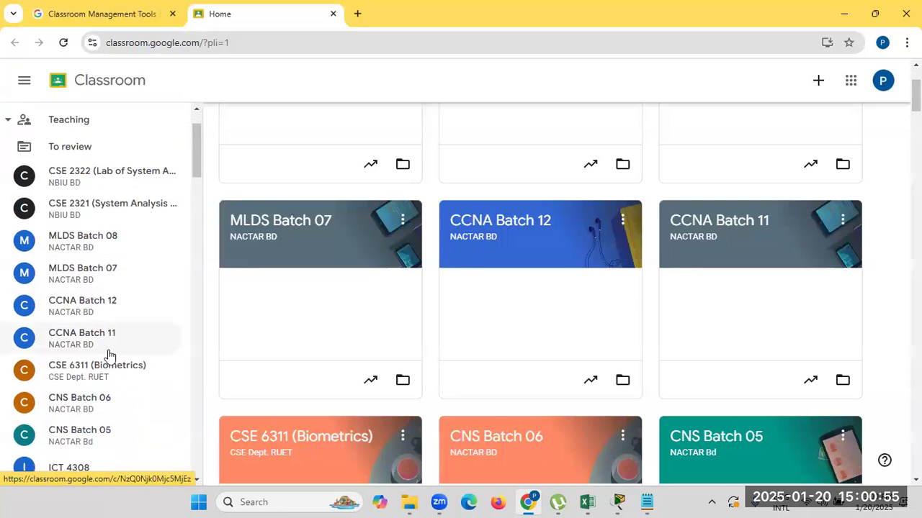
pyautogui.click(117, 430)
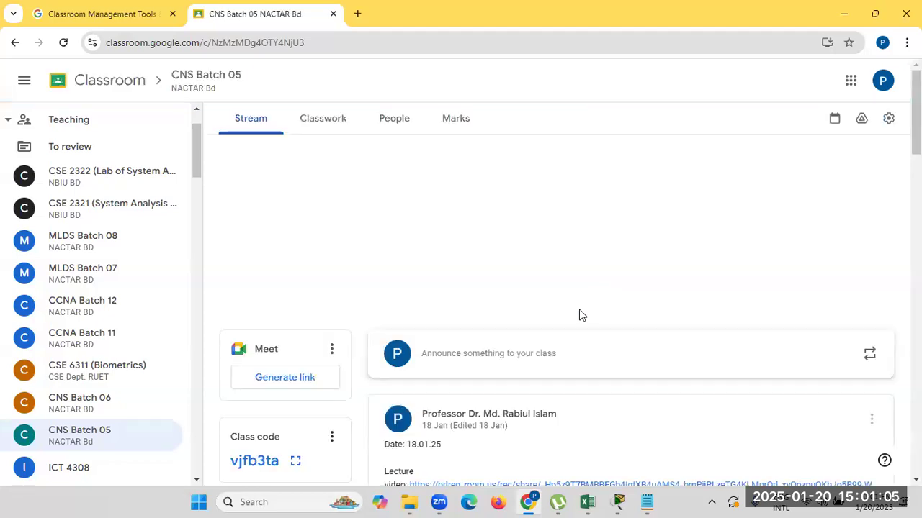
pyautogui.write('Date: 20.01.25')
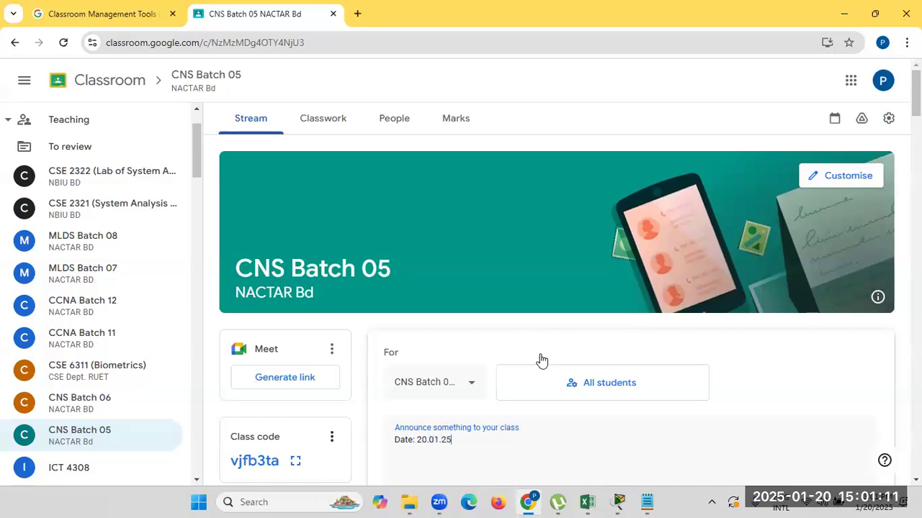
# Upload the original 8.5.12 Extended ACLs .pka file from Desktop > Temp > CNS.
pyautogui.scroll(-3, 541, 355)
pyautogui.click(487, 364)
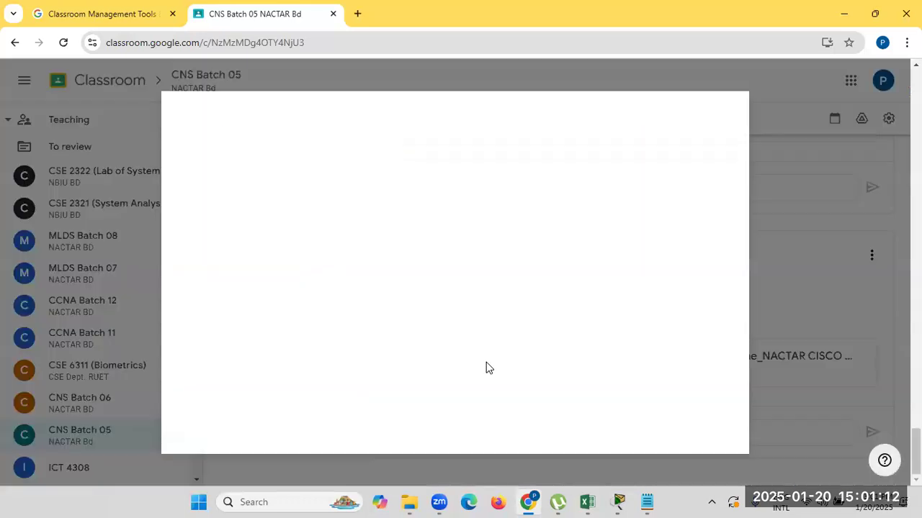
pyautogui.click(442, 351)
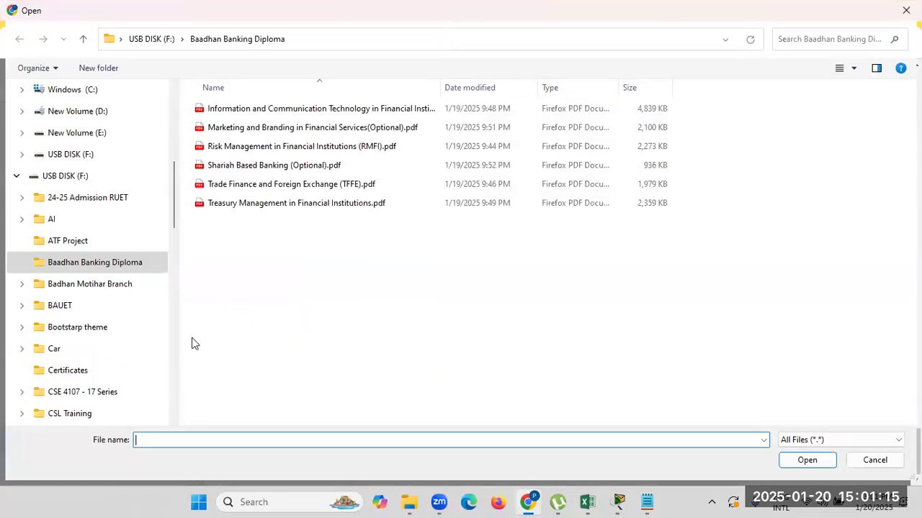
pyautogui.scroll(8, 98, 317)
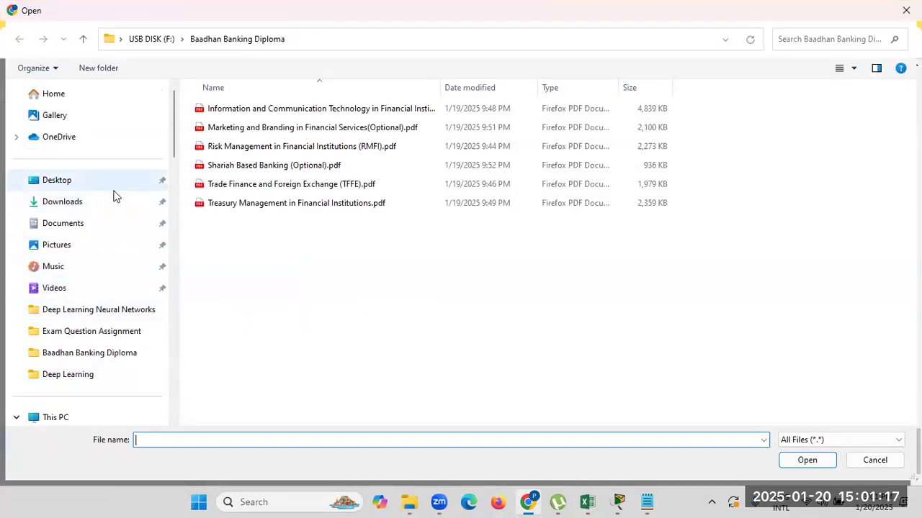
pyautogui.click(108, 181)
pyautogui.doubleClick(230, 204)
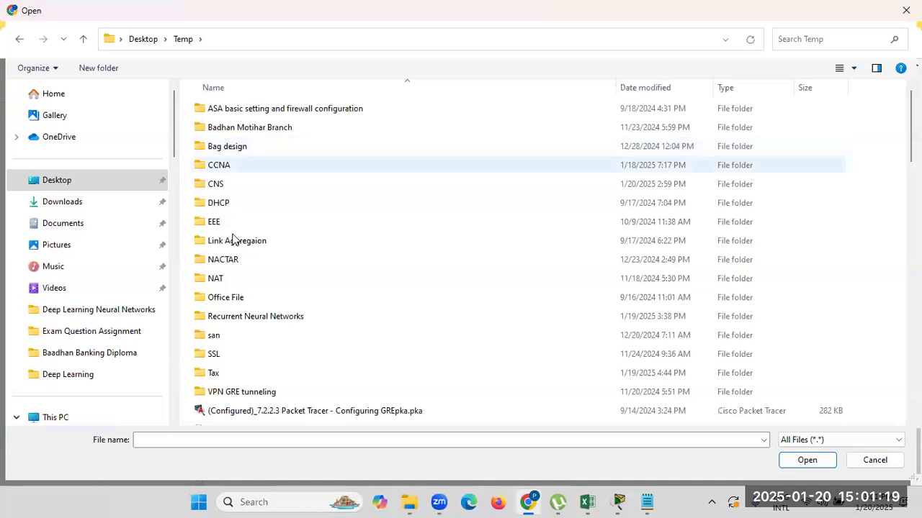
pyautogui.doubleClick(218, 185)
pyautogui.click(257, 128)
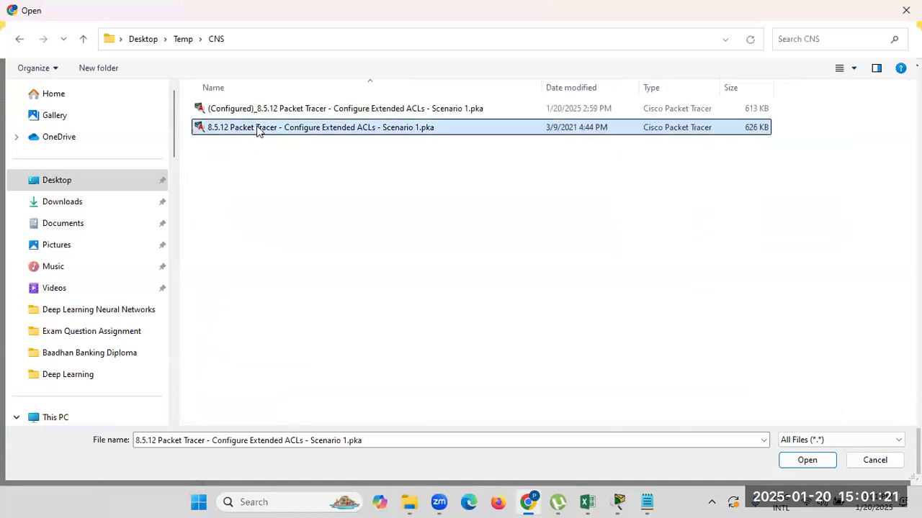
pyautogui.doubleClick(257, 128)
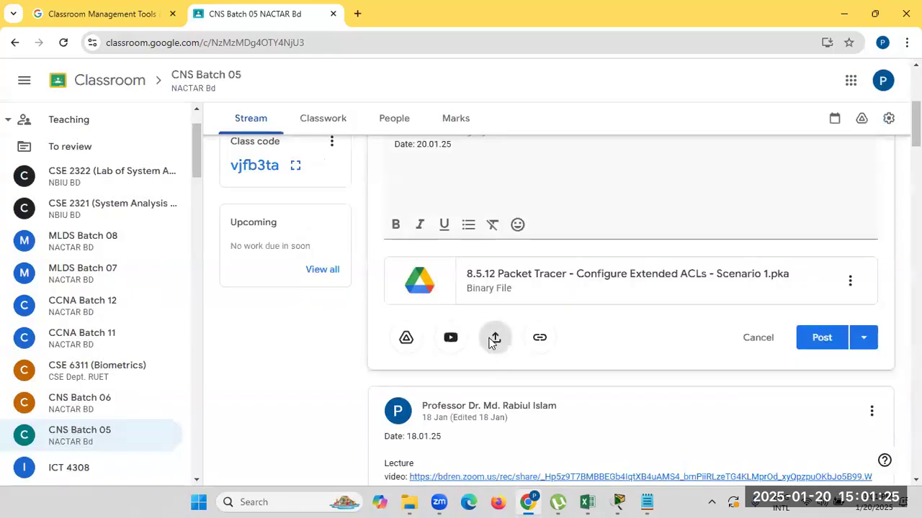
# Upload the configured 8.5.12 lab file as well and post the announcement.
pyautogui.click(494, 336)
pyautogui.click(450, 362)
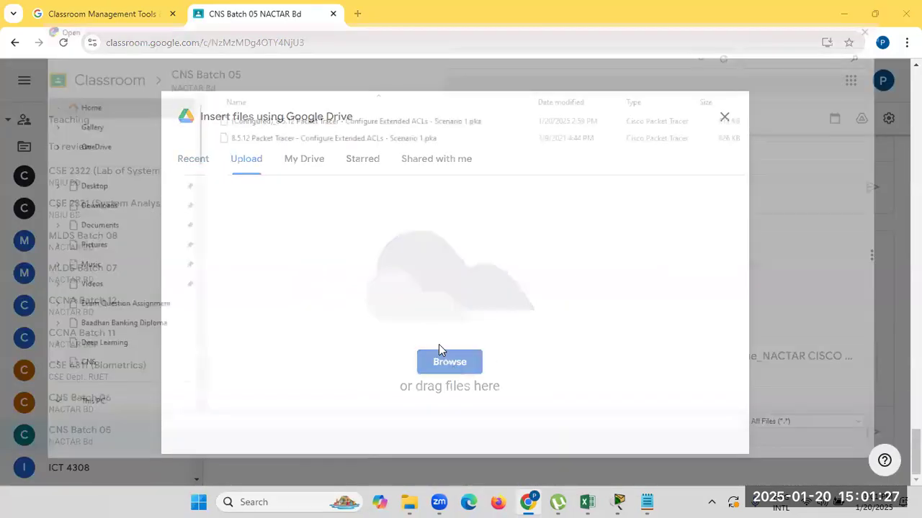
pyautogui.doubleClick(303, 112)
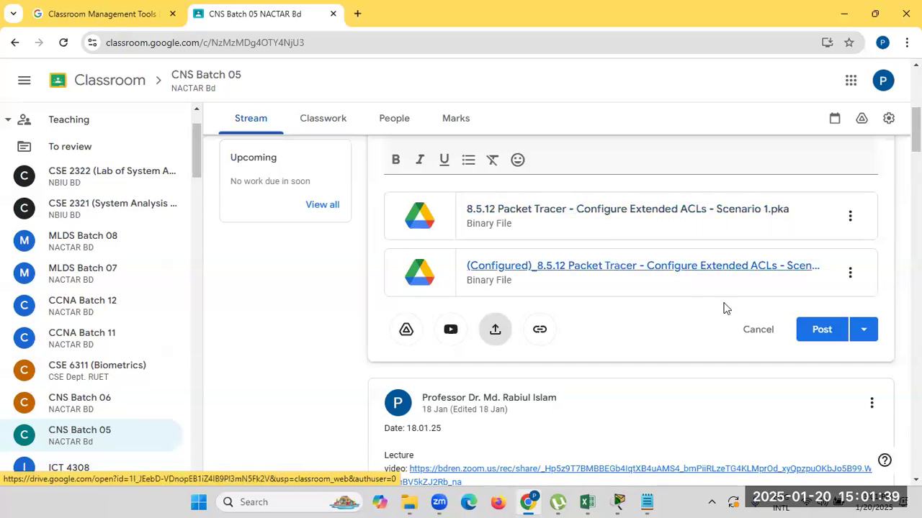
pyautogui.click(815, 328)
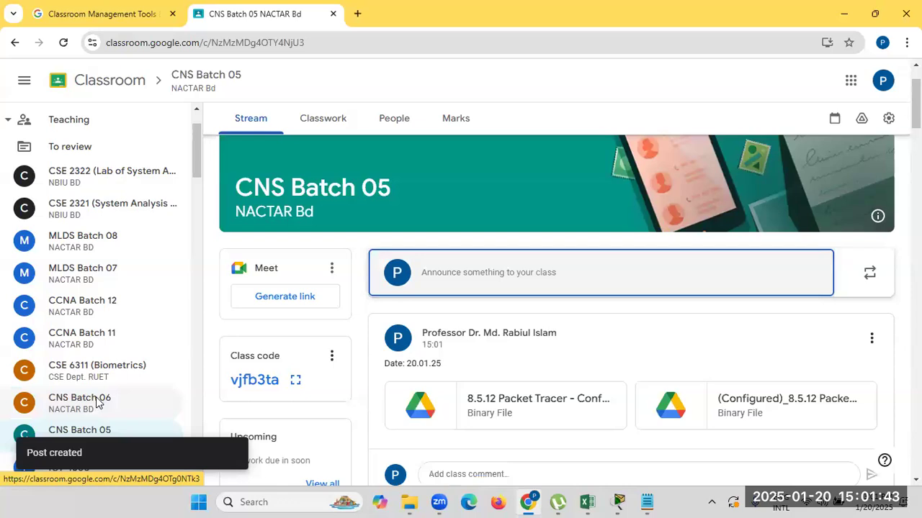
# Open CNS Batch 06 and start an announcement reading 'Date: 20.01.2025'.
pyautogui.click(97, 403)
pyautogui.scroll(-1, 465, 269)
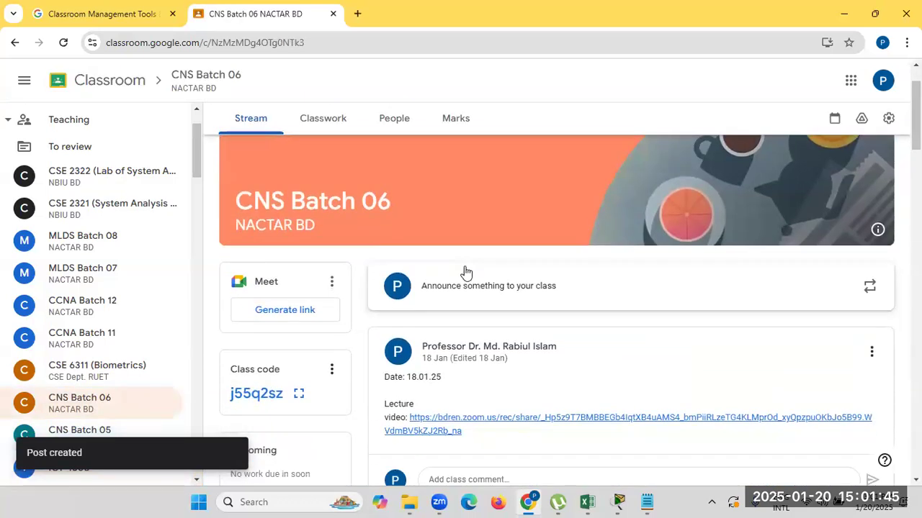
pyautogui.click(469, 296)
pyautogui.write('Date: 20.01')
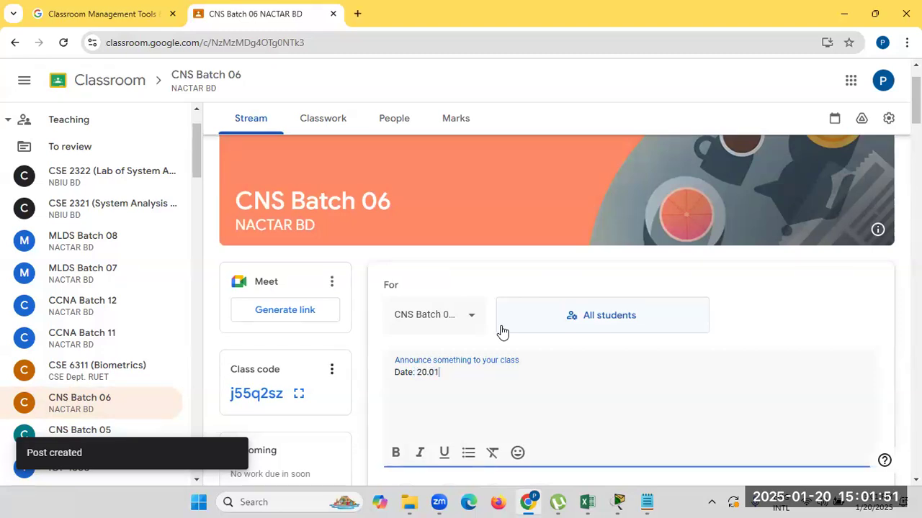
pyautogui.write('.2025')
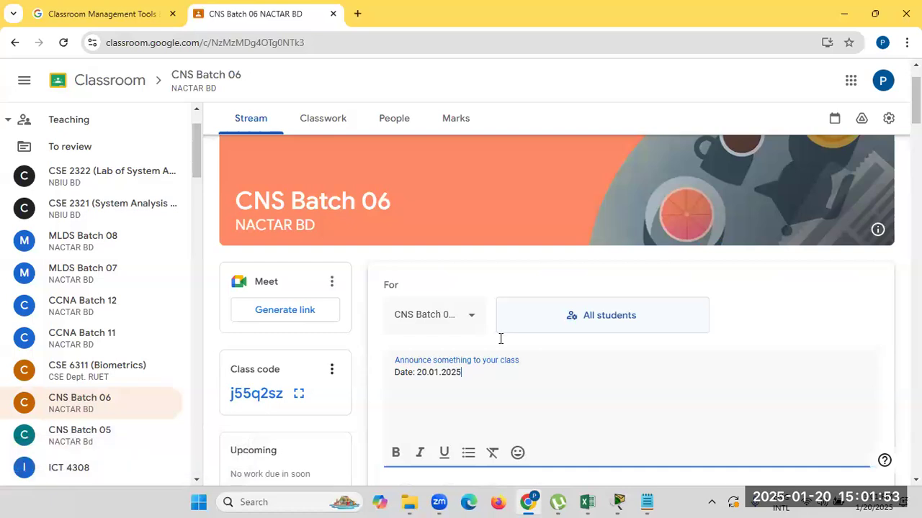
# Attach both 8.5.12 Packet Tracer files from Google Drive and post the announcement.
pyautogui.scroll(-2, 498, 339)
pyautogui.click(407, 366)
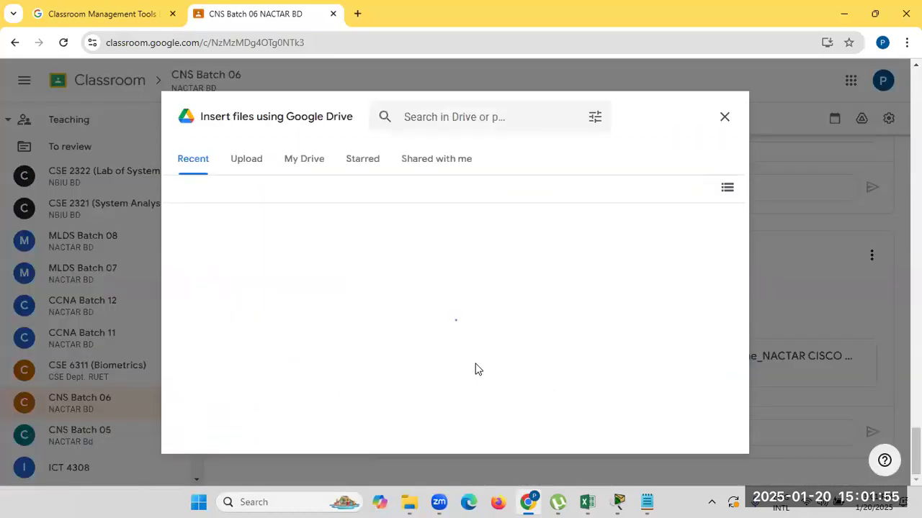
pyautogui.click(339, 349)
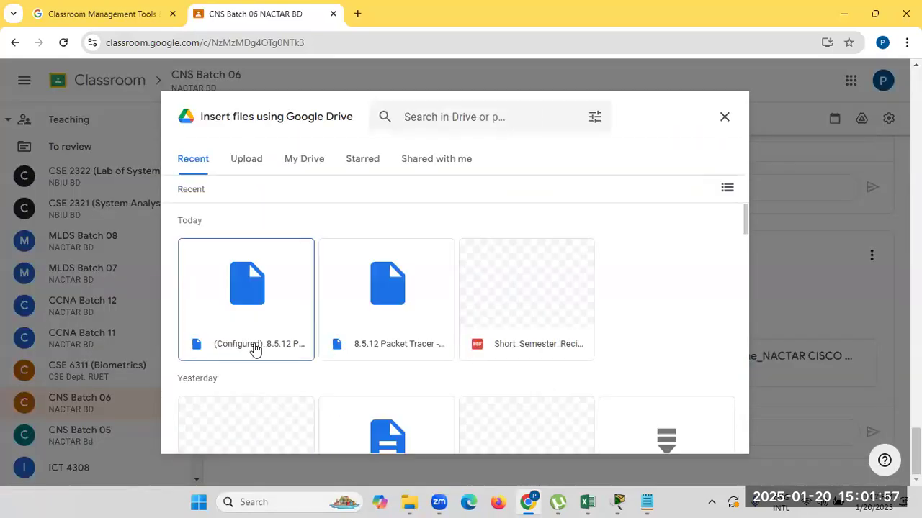
pyautogui.click(283, 351)
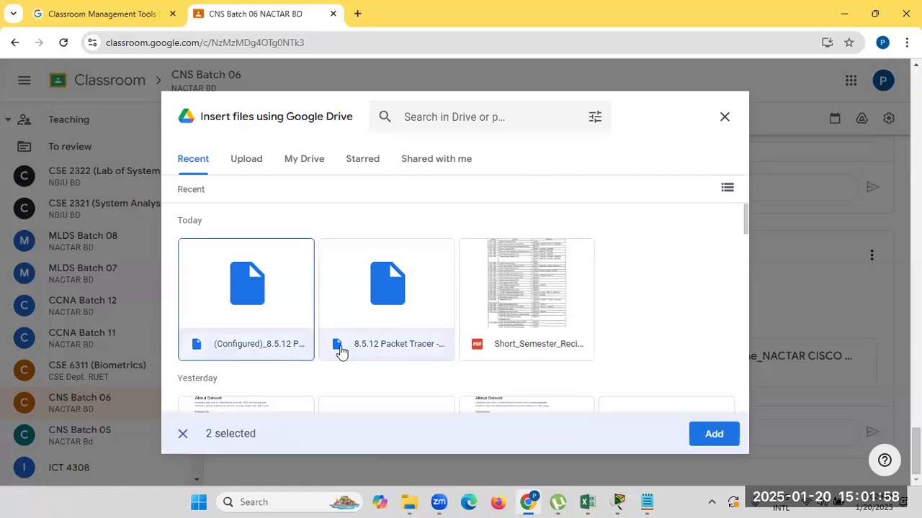
pyautogui.click(703, 439)
pyautogui.click(811, 403)
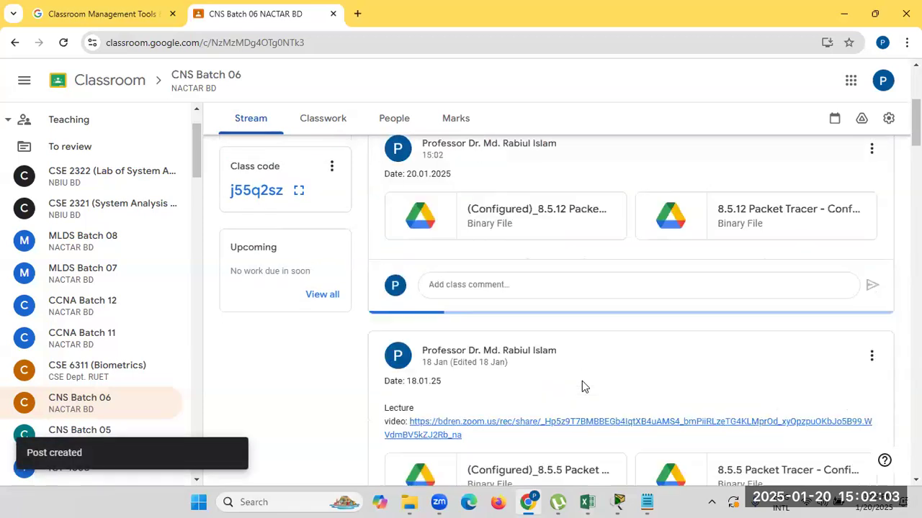
pyautogui.scroll(3, 728, 403)
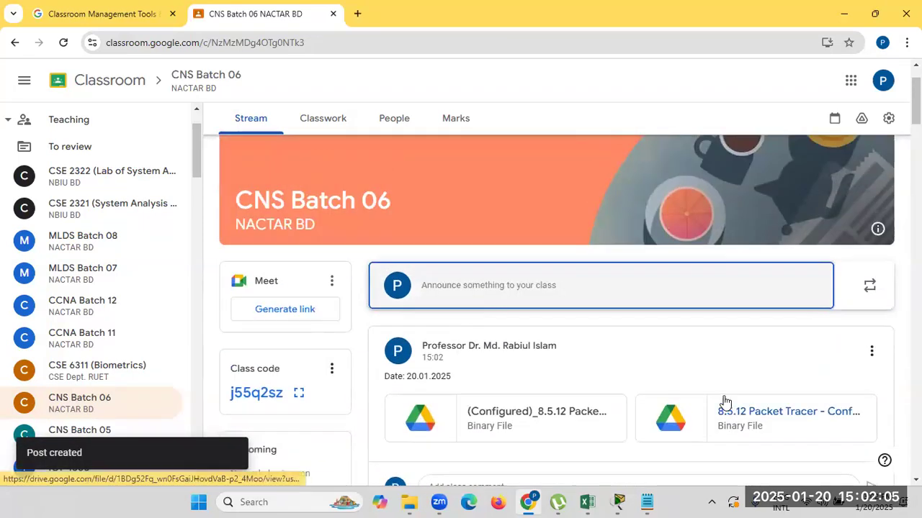
# Restore the Packet Tracer lab window from the taskbar and briefly view the calendar flyout.
pyautogui.moveTo(620, 502)
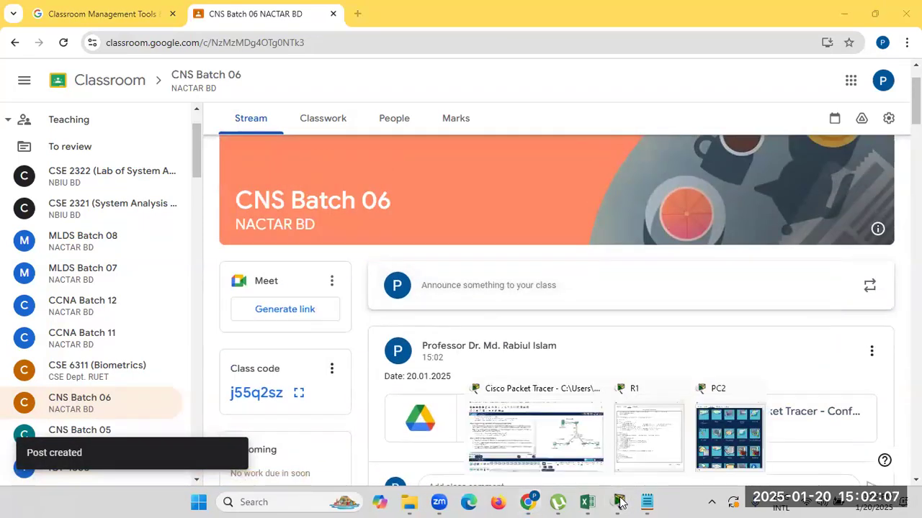
pyautogui.click(565, 428)
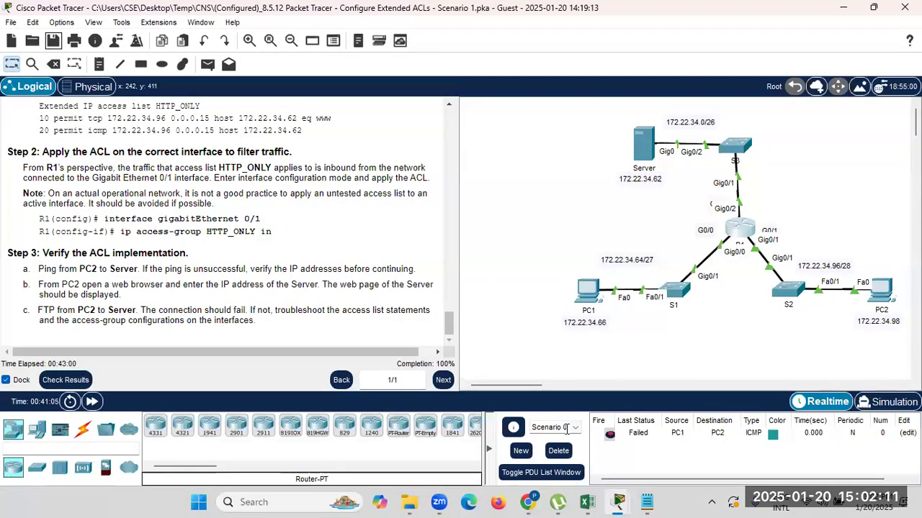
pyautogui.click(440, 503)
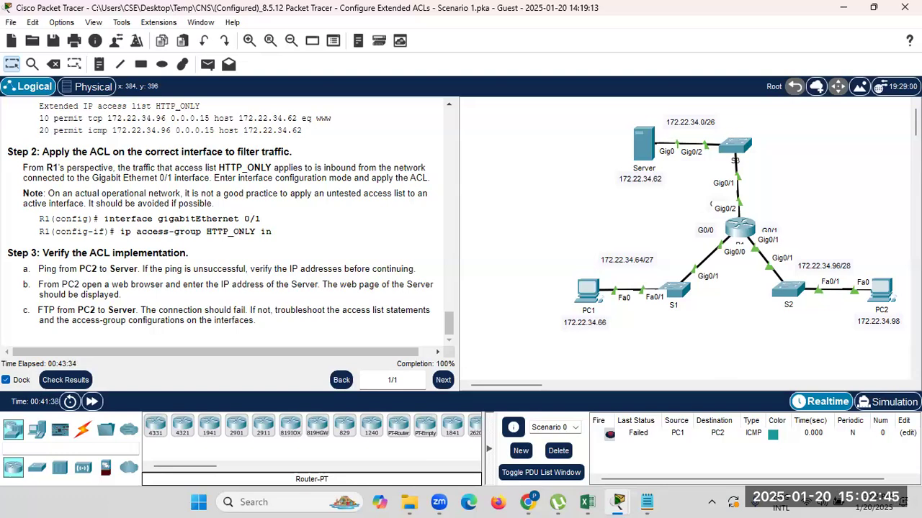
pyautogui.click(867, 502)
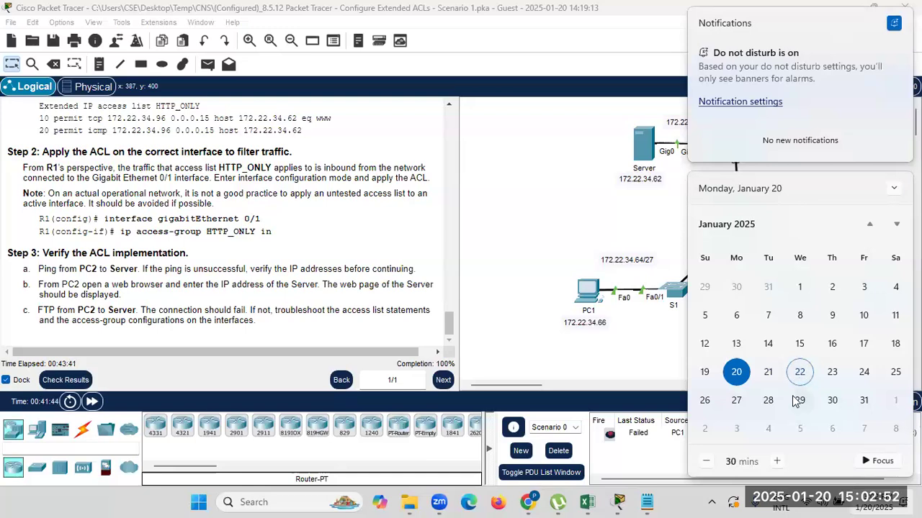
pyautogui.click(576, 187)
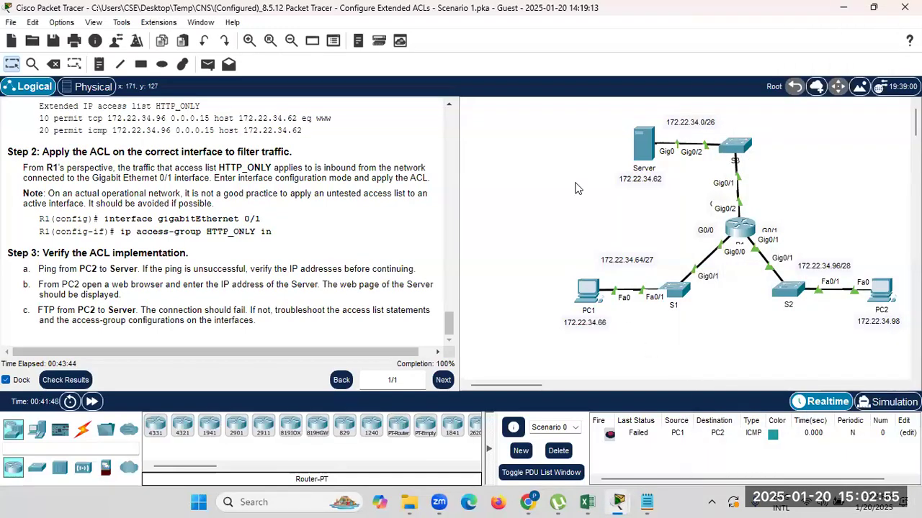